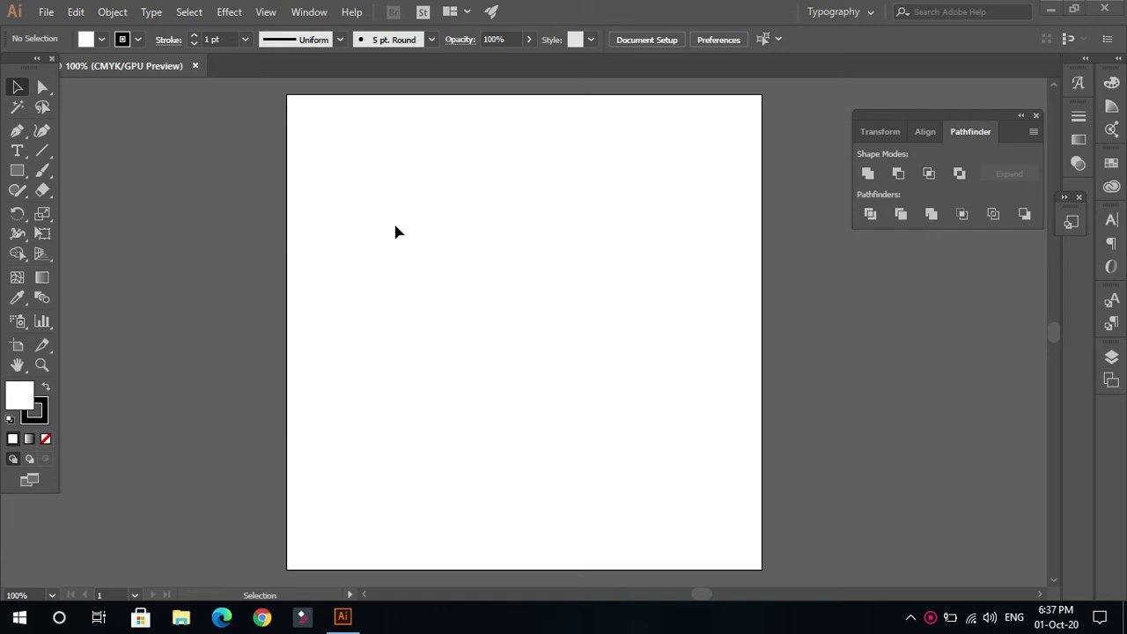
- Show the document grid
click(266, 15)
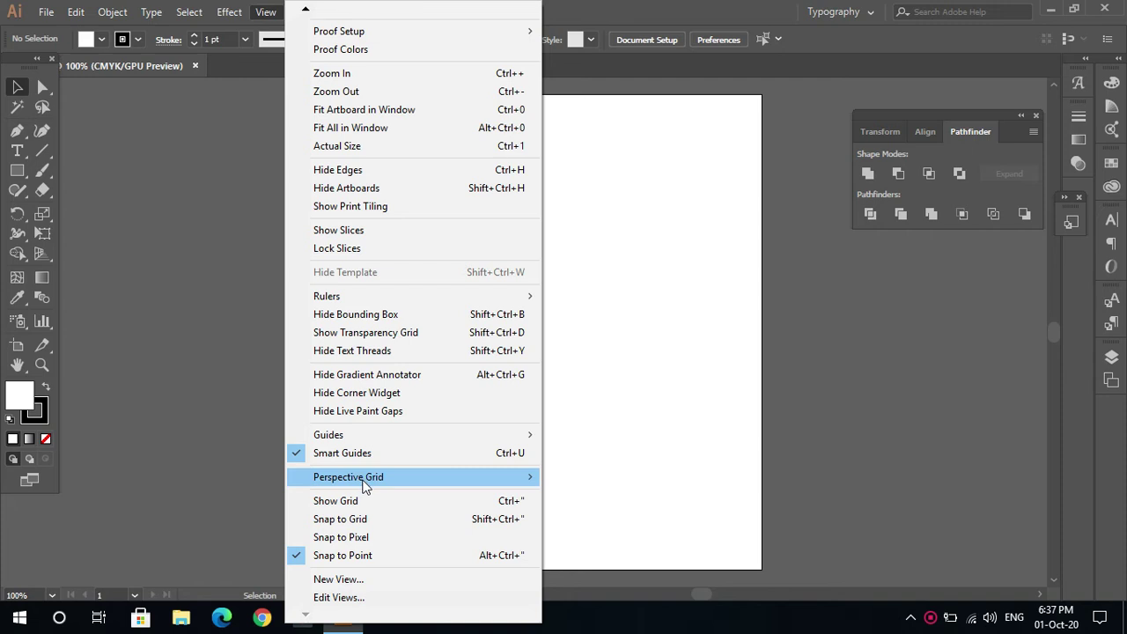
click(342, 500)
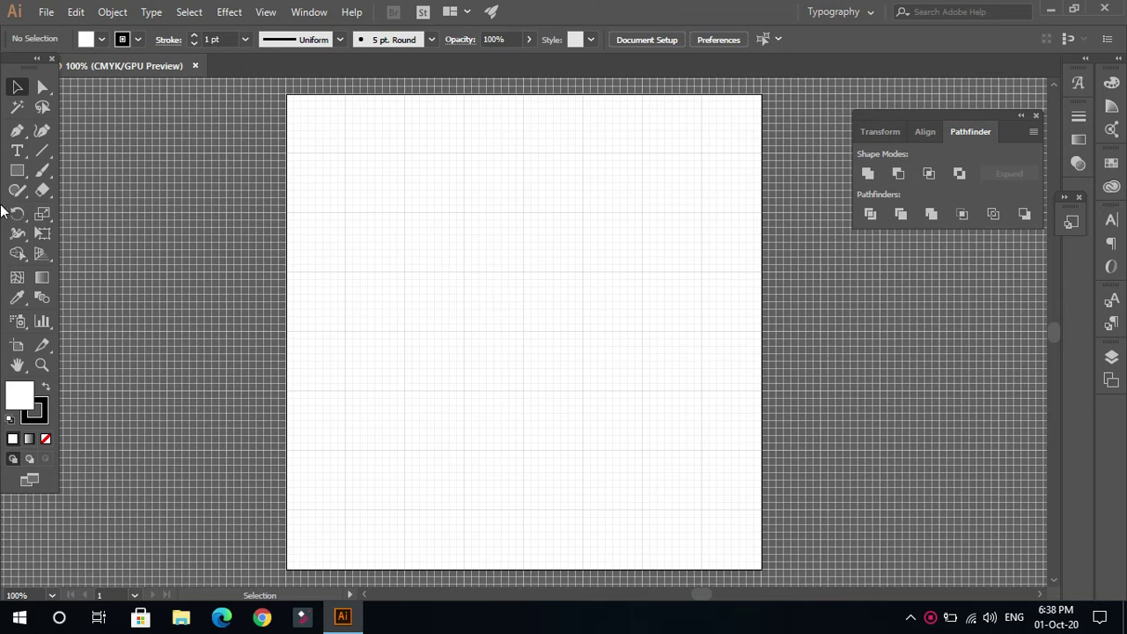
- Choose the Ellipse tool and set the drawing colours to no stroke and an orange fill
drag(17, 172, 69, 212)
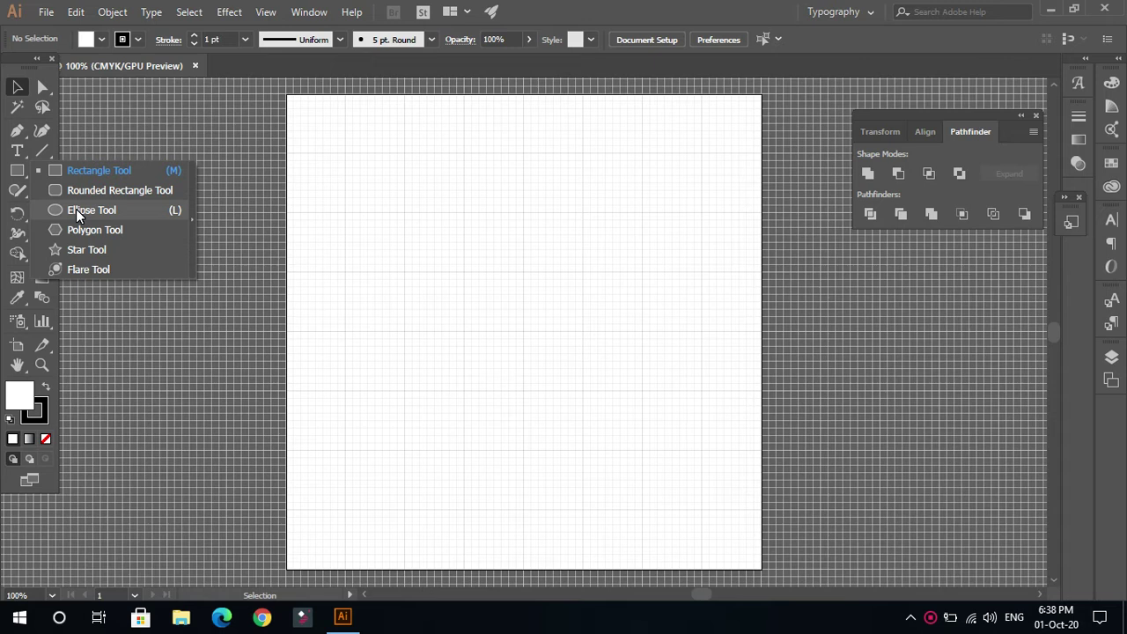
drag(75, 209, 76, 209)
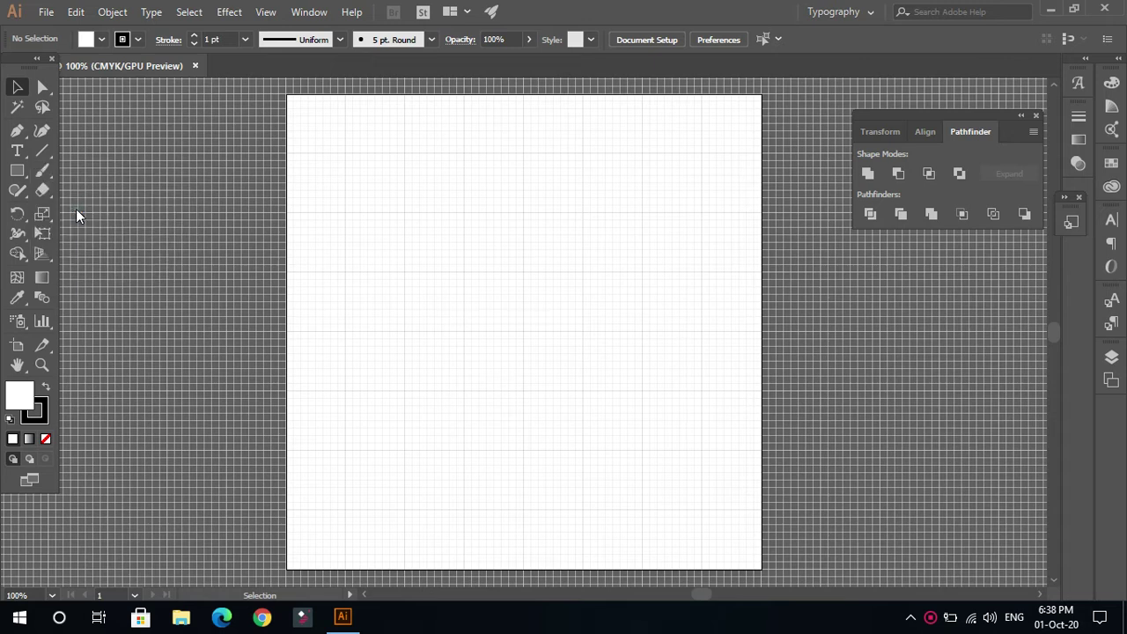
click(139, 41)
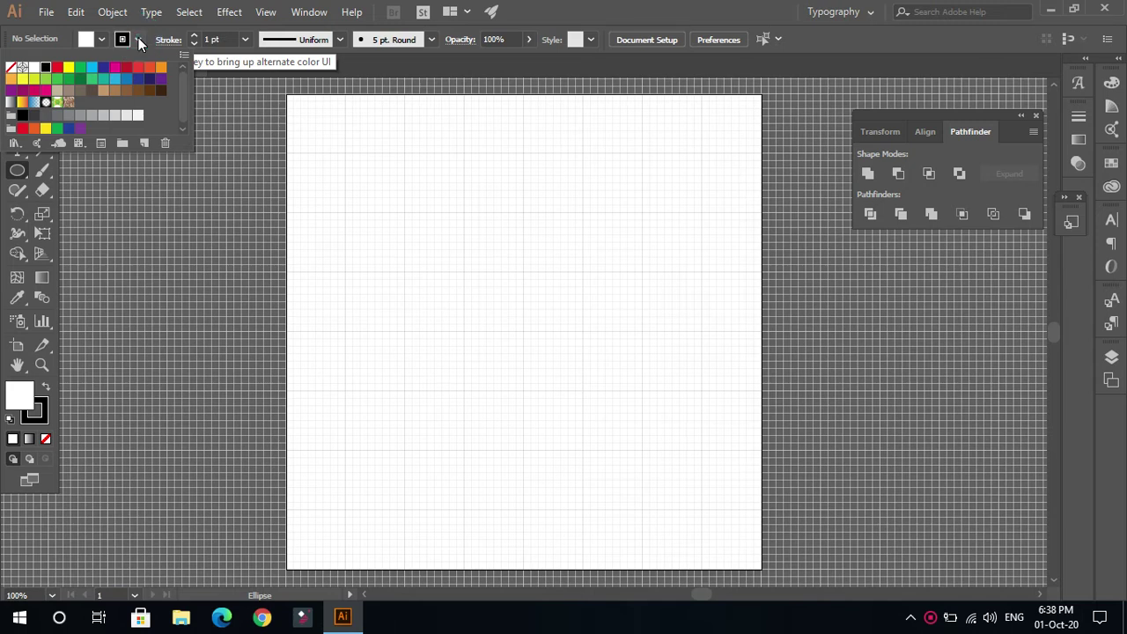
click(11, 67)
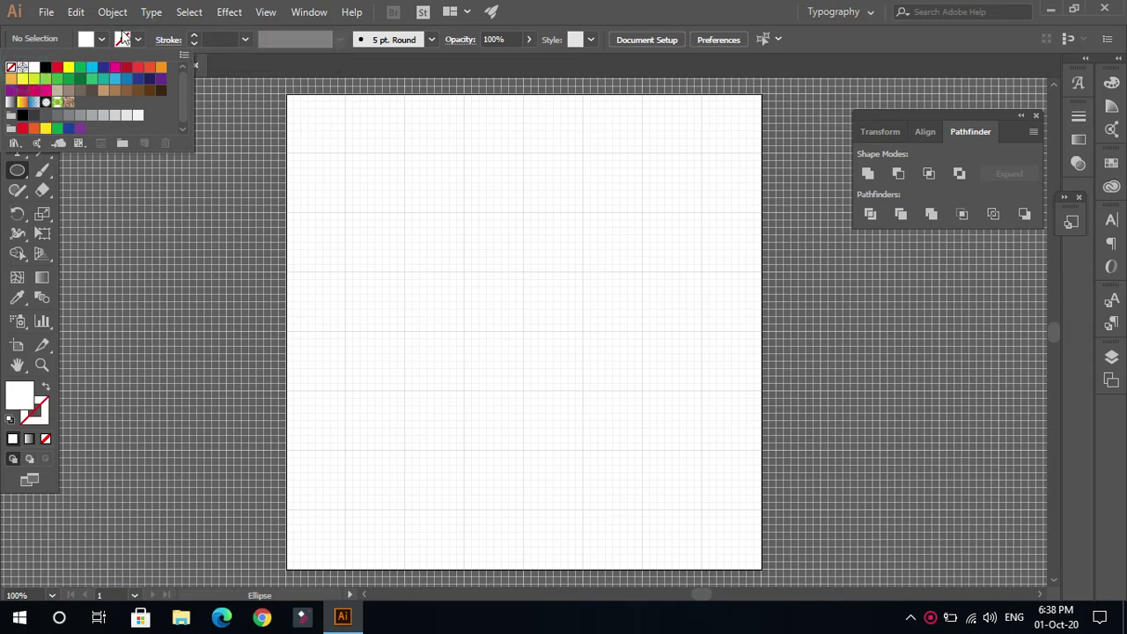
click(99, 41)
click(101, 42)
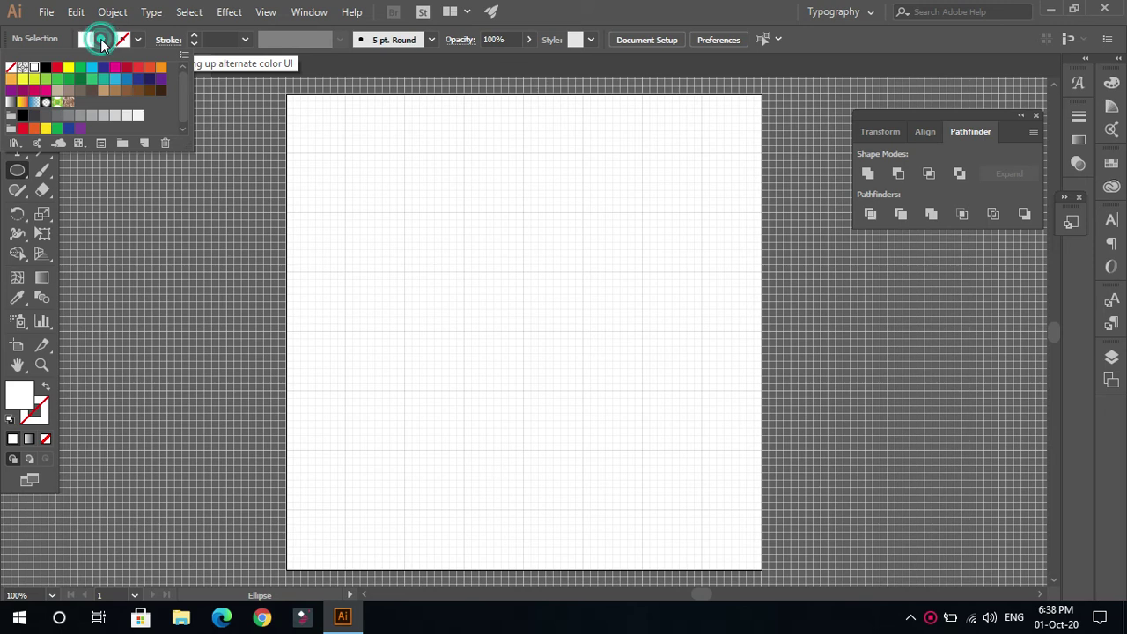
click(162, 68)
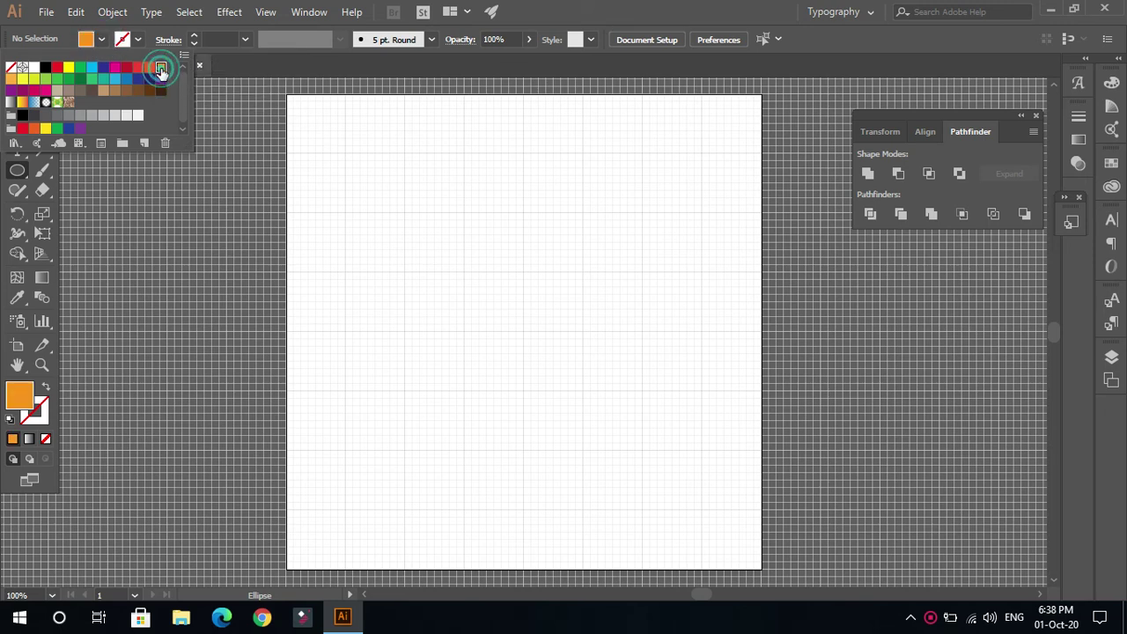
click(17, 171)
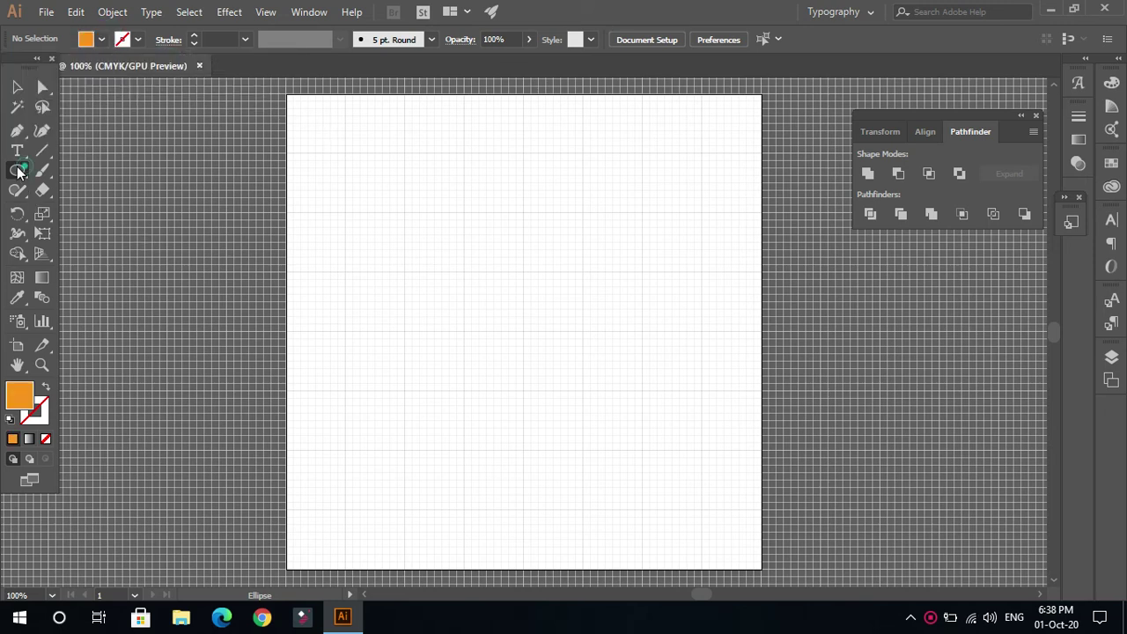
click(466, 211)
drag(468, 215, 419, 289)
key(Delete)
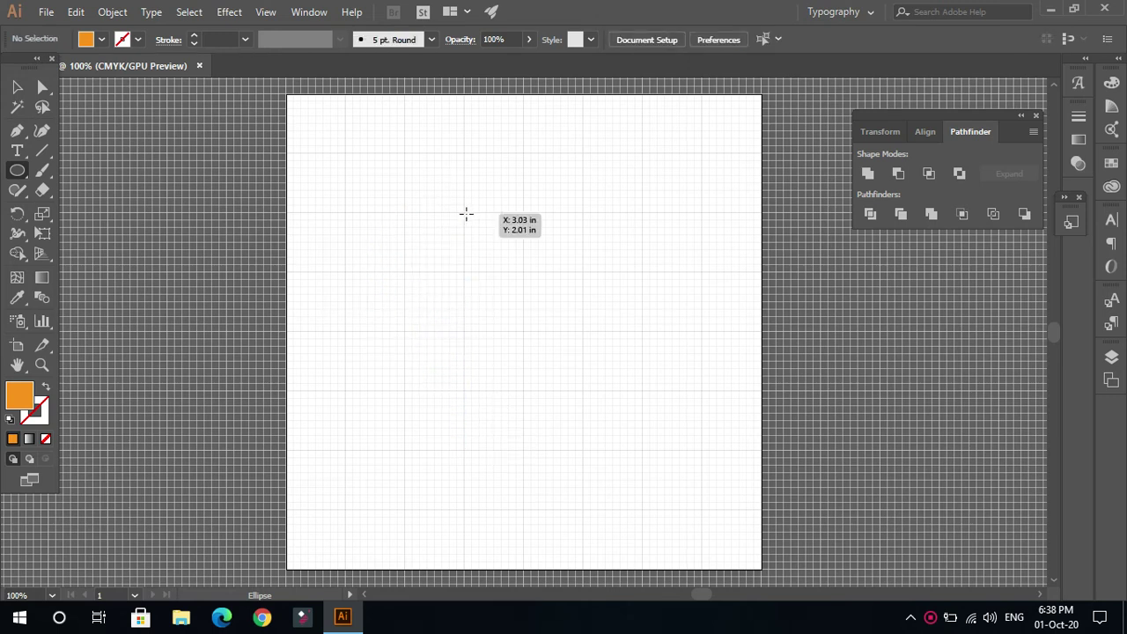
- Draw a circle about 2.01 in wide around the grid intersection above the artboard's centre, and deselect it
drag(464, 214, 519, 274)
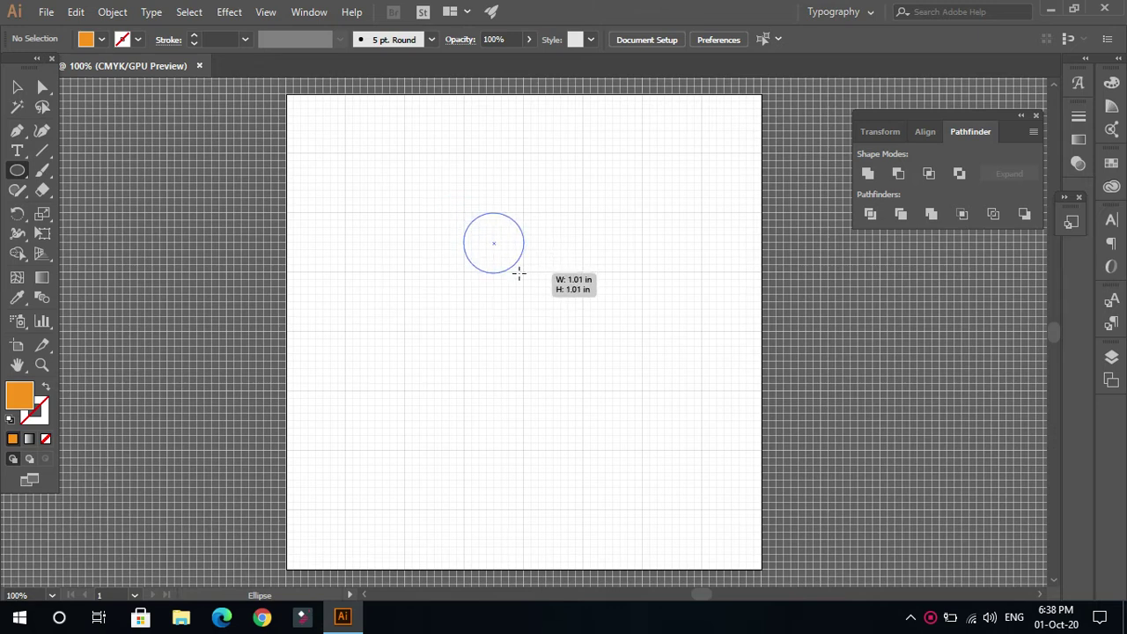
drag(519, 274, 584, 319)
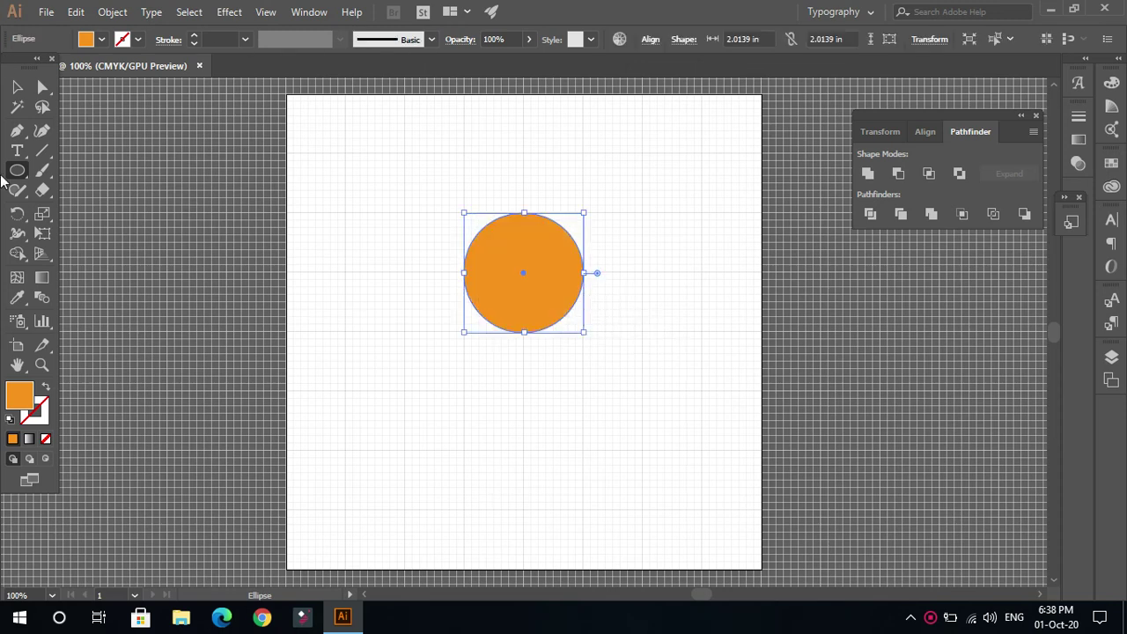
click(16, 87)
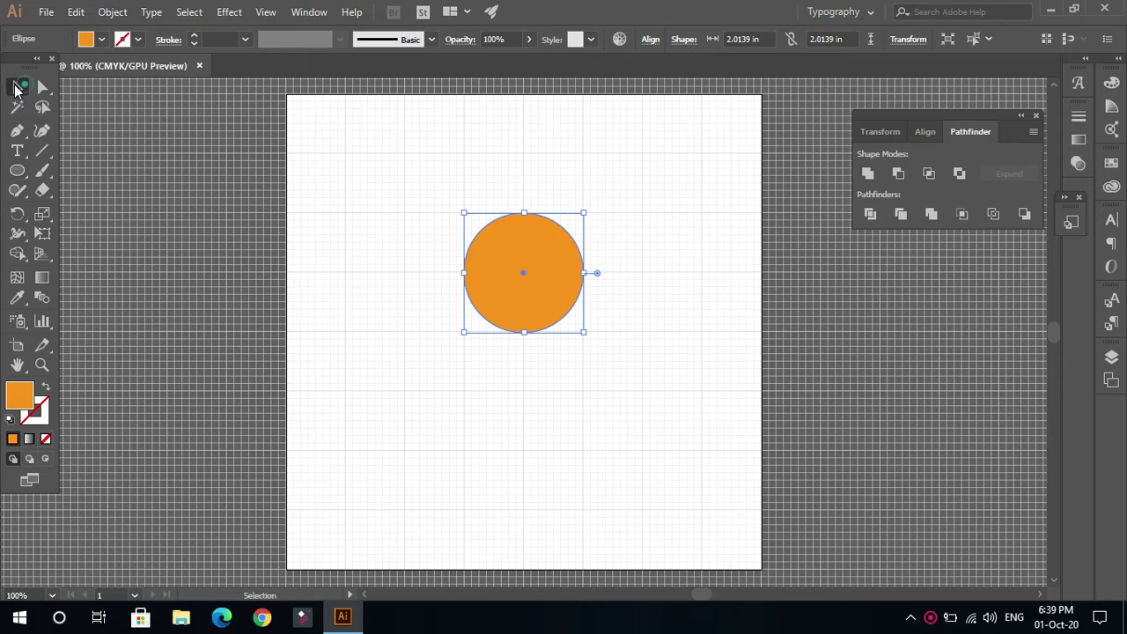
click(376, 194)
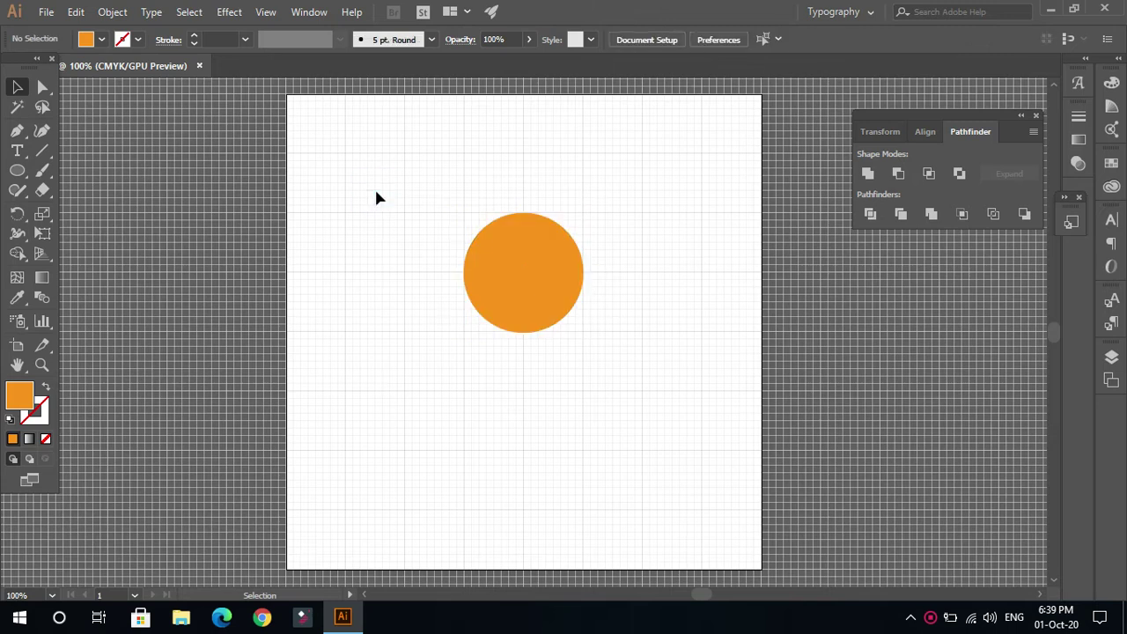
- Draw an orange square one major grid cell in size and move it over the circle's upper-left quarter
click(17, 170)
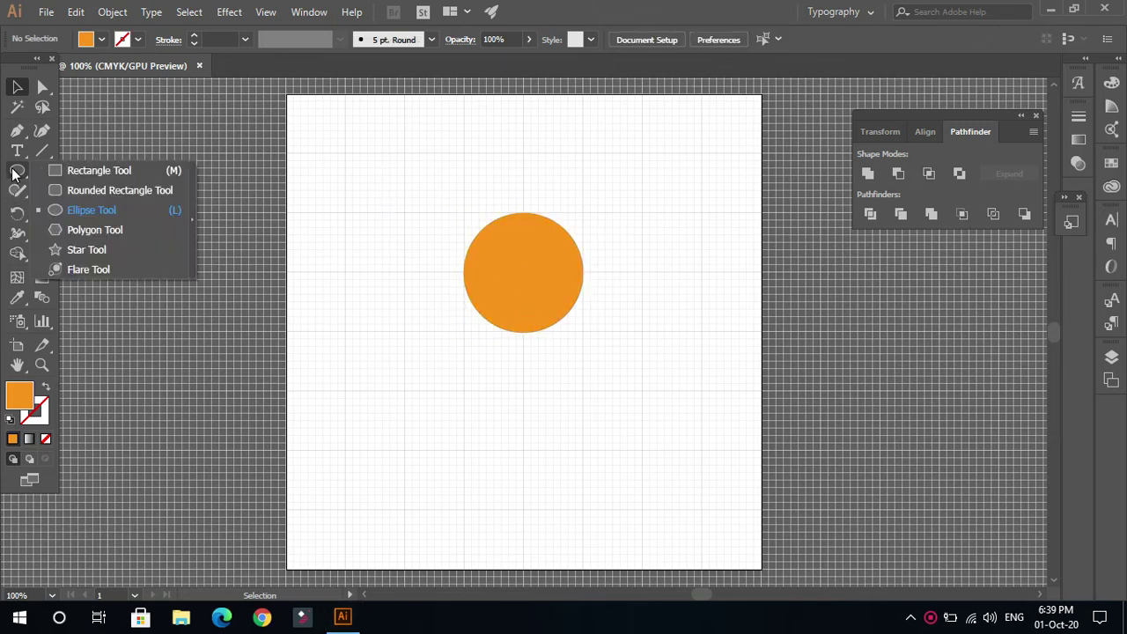
click(68, 168)
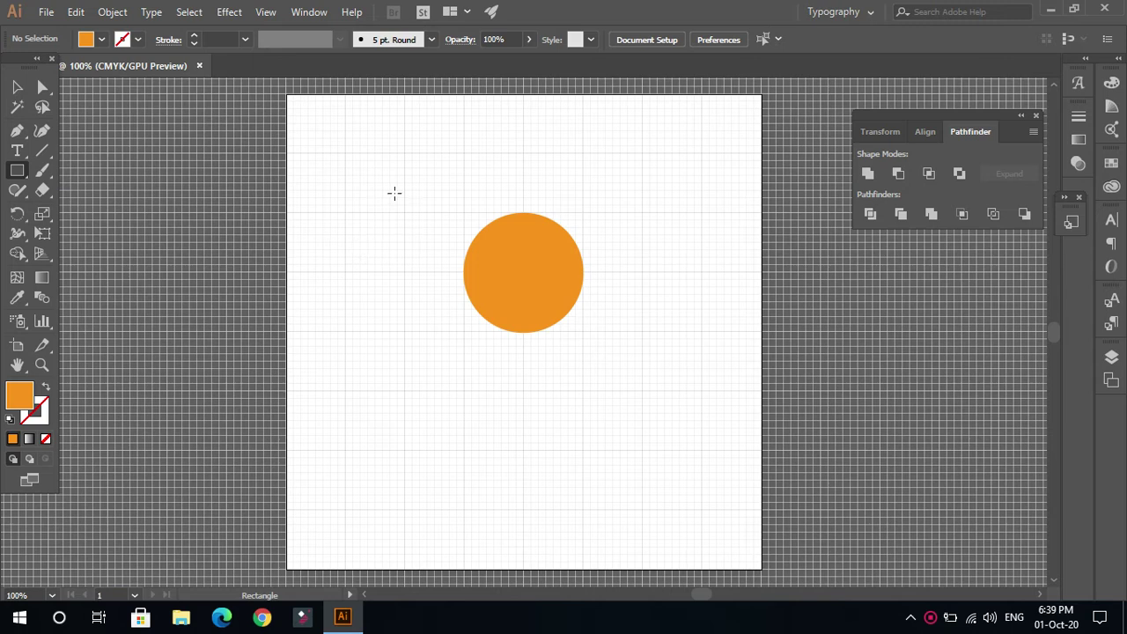
click(405, 154)
drag(406, 153, 494, 239)
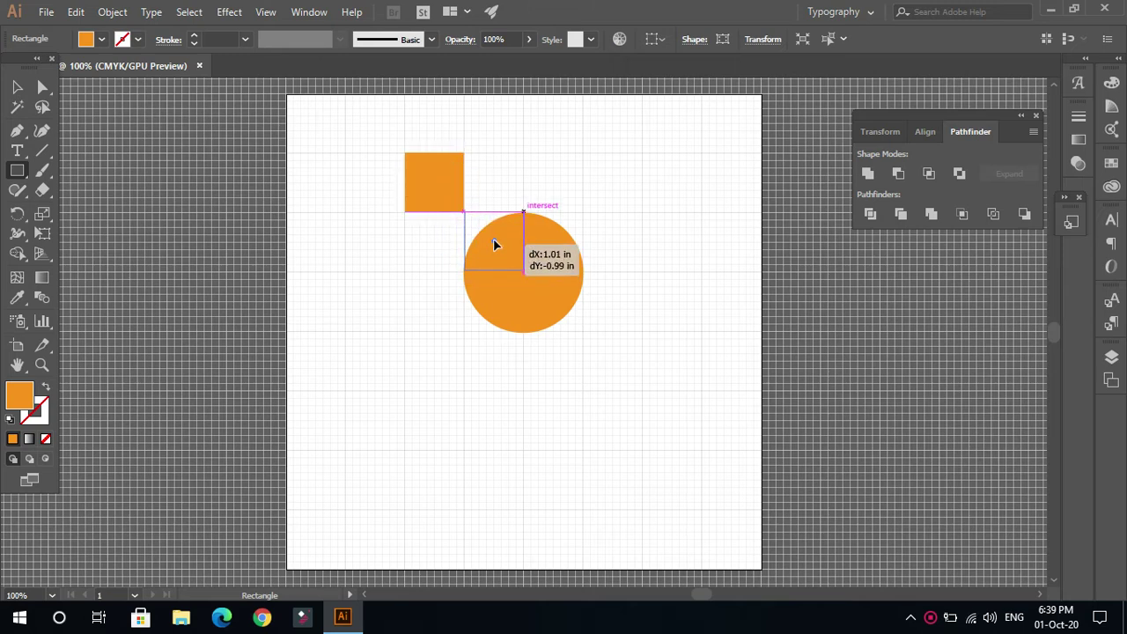
drag(493, 239, 493, 239)
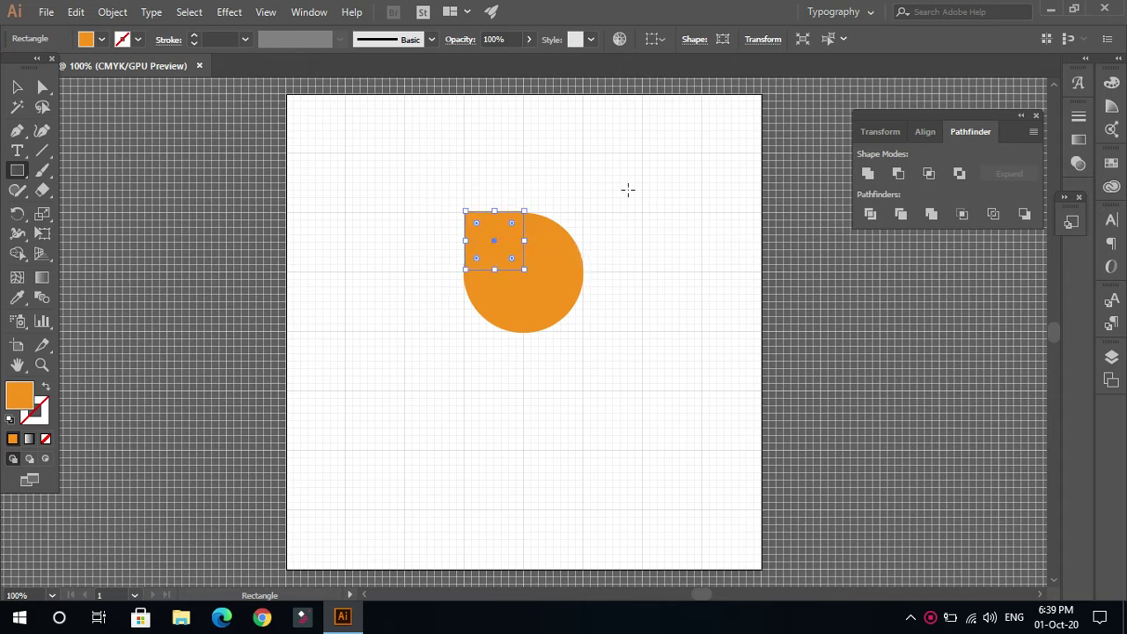
- Nudge the square one increment right and one down to line it up with the circle, and deselect it
click(17, 86)
click(556, 273)
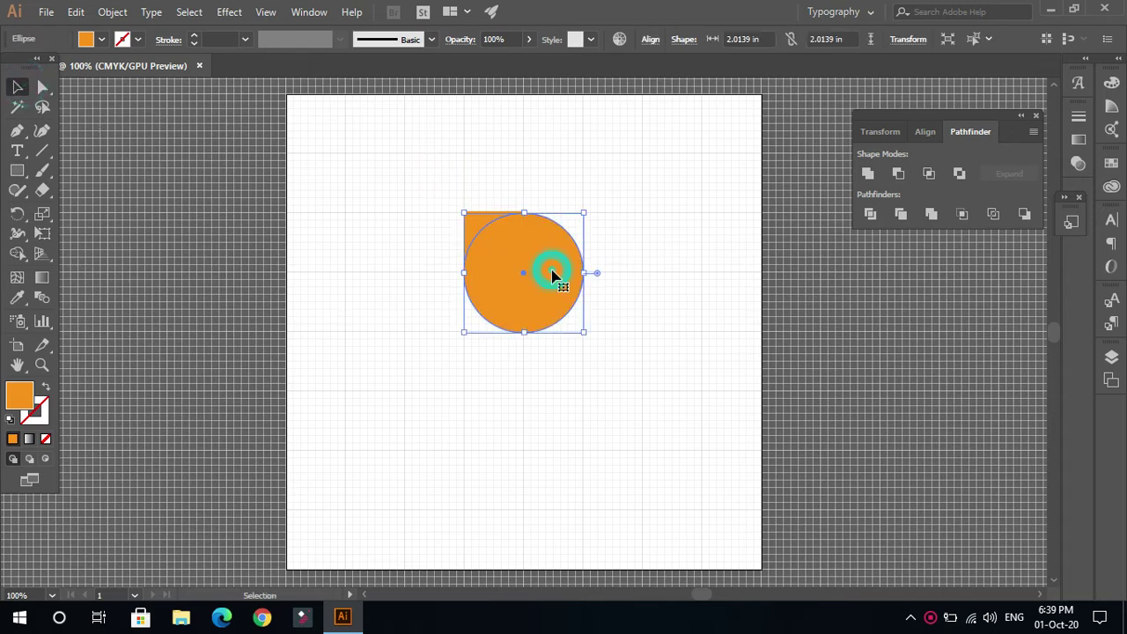
click(619, 372)
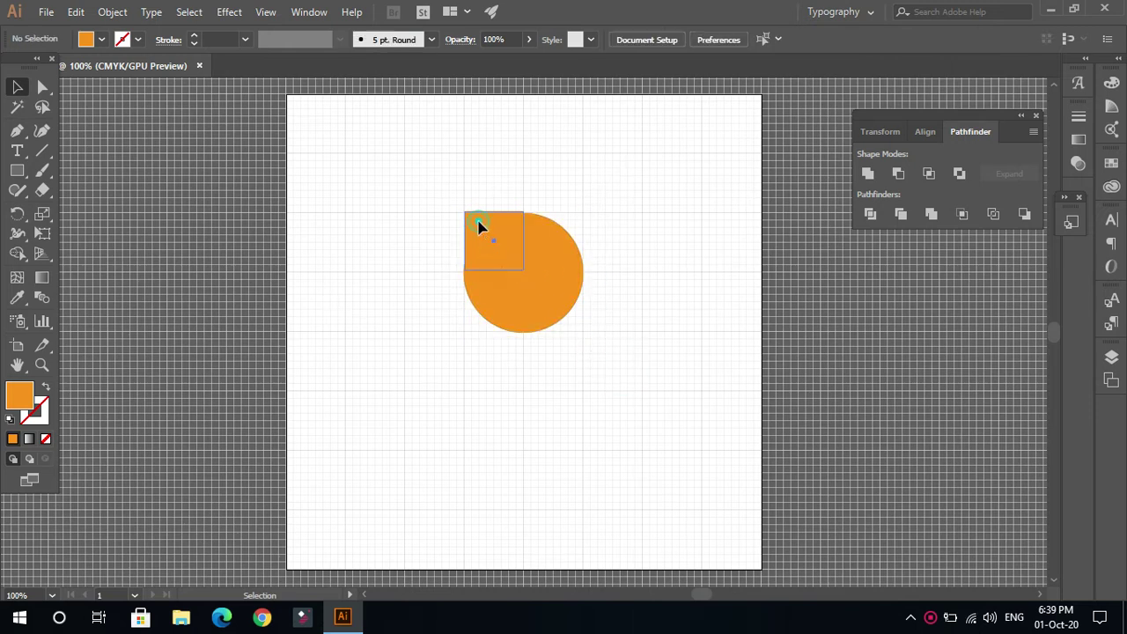
click(478, 227)
key(Right)
key(Down)
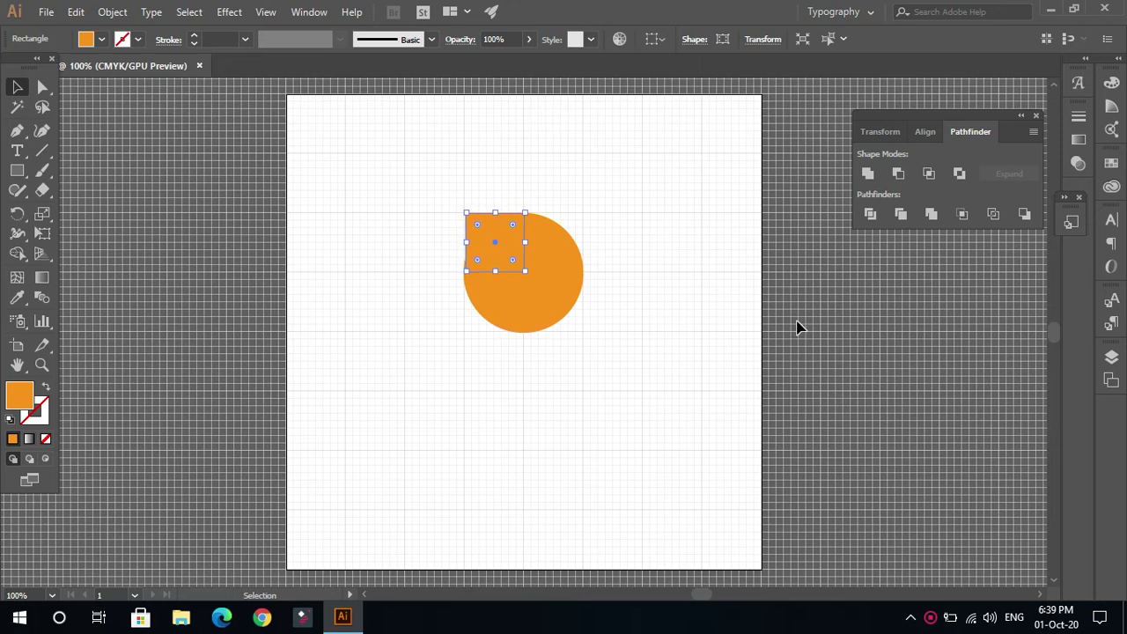
click(698, 244)
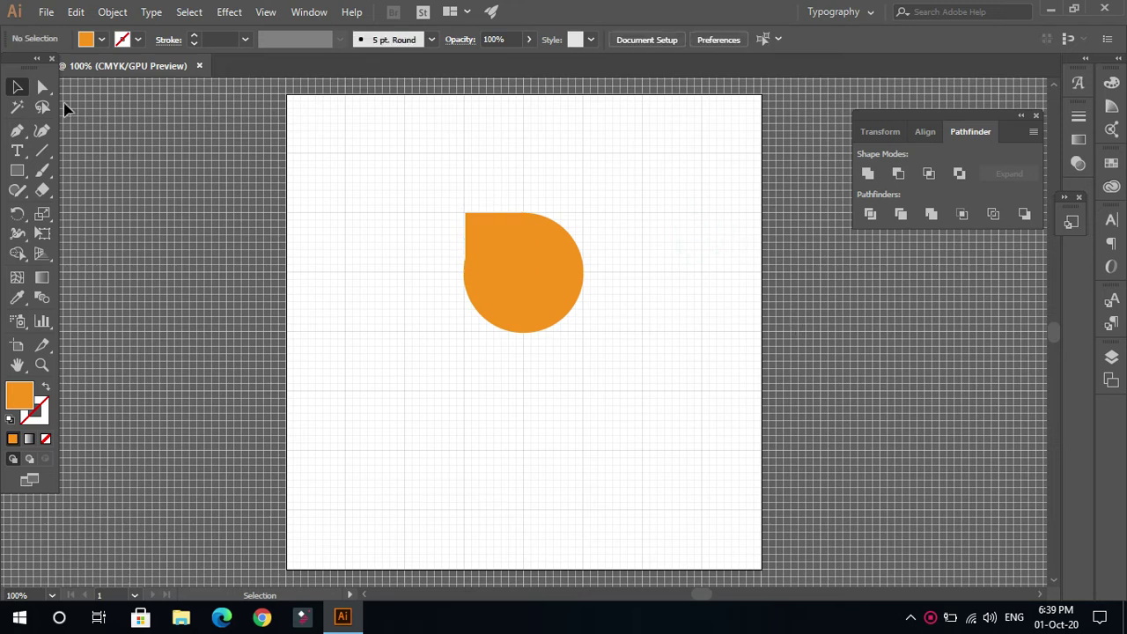
- Try to merge the circle and square into one shape with Shape Builder, and undo the merge
click(18, 86)
drag(602, 254, 611, 338)
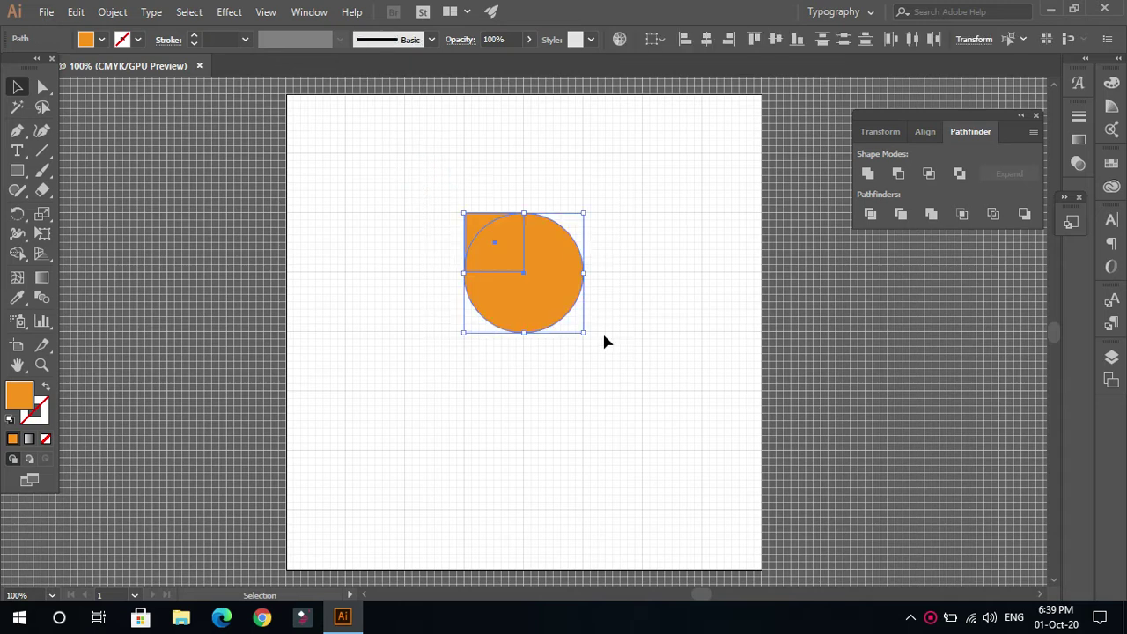
click(17, 256)
drag(544, 298, 475, 228)
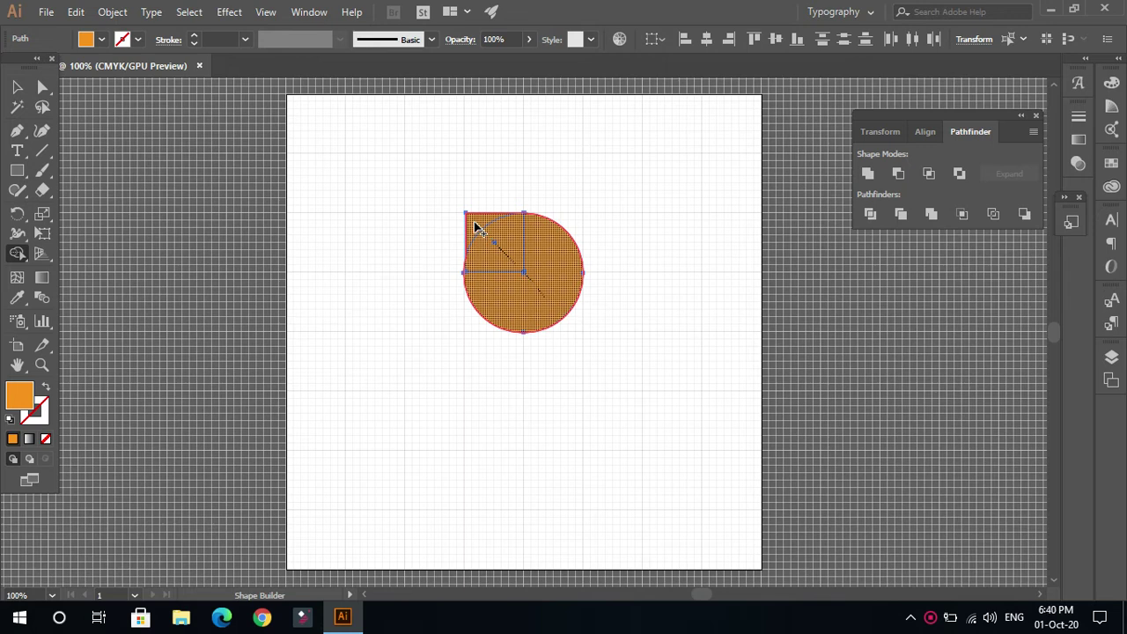
mouse_move(475, 227)
mouse_down()
mouse_move(438, 268)
mouse_move(373, 306)
mouse_move(245, 329)
mouse_move(261, 311)
mouse_move(399, 263)
mouse_move(489, 255)
mouse_up()
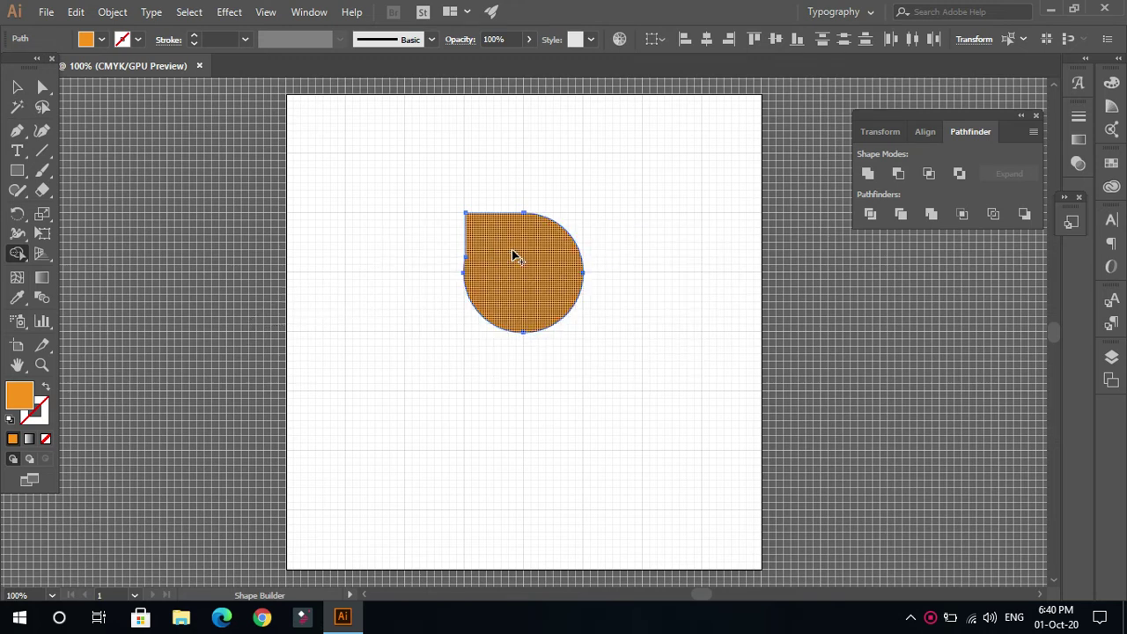
click(16, 87)
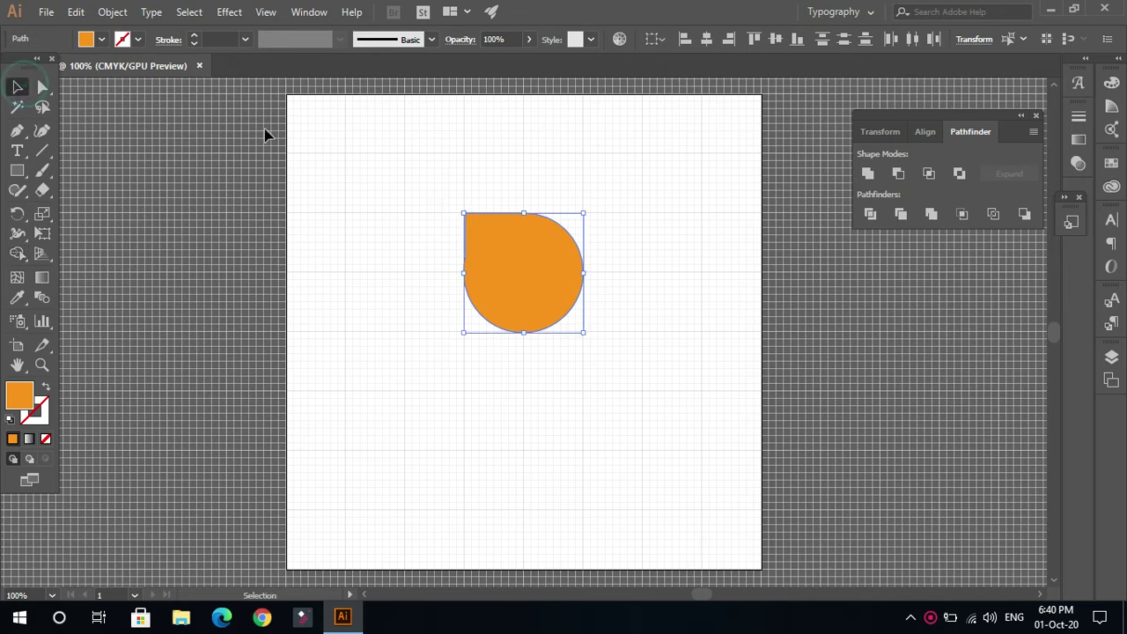
click(430, 179)
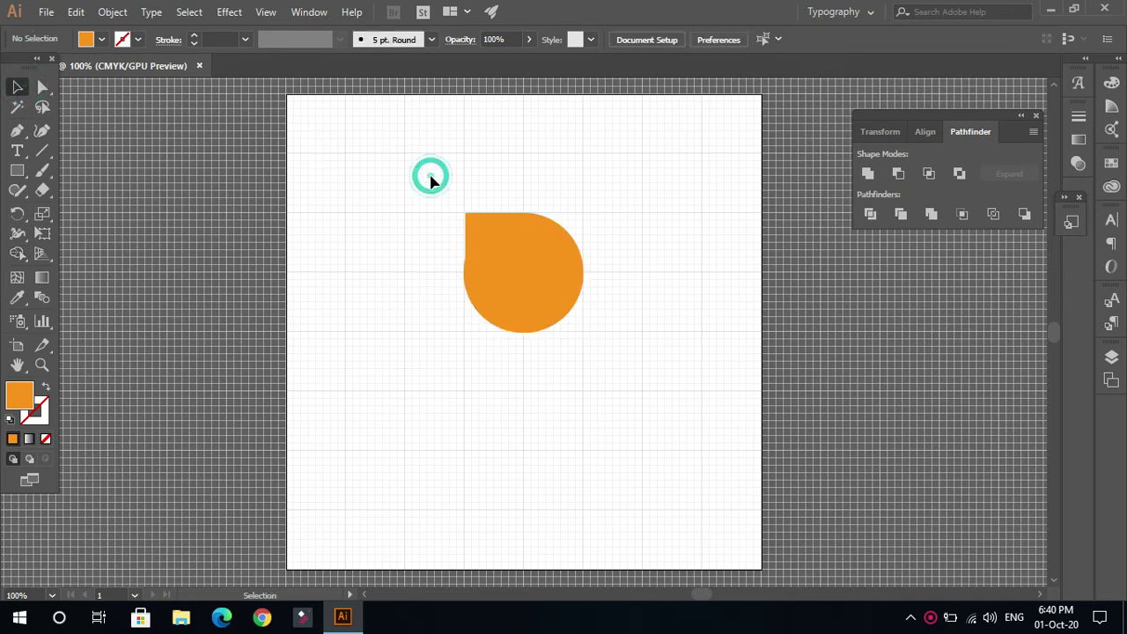
click(487, 263)
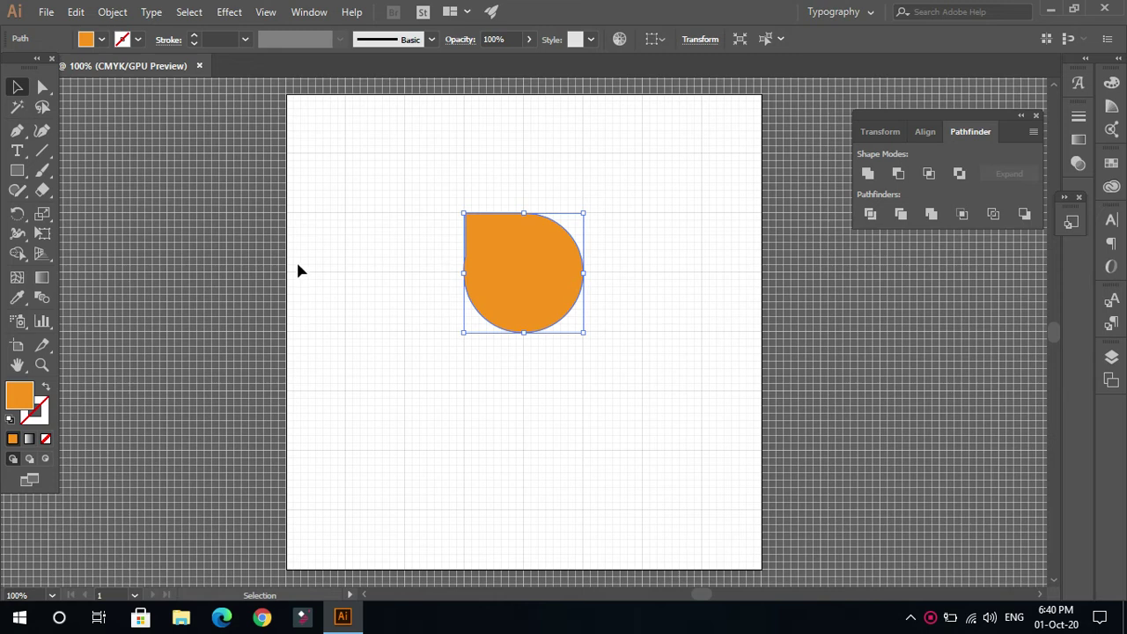
key(ctrl+z)
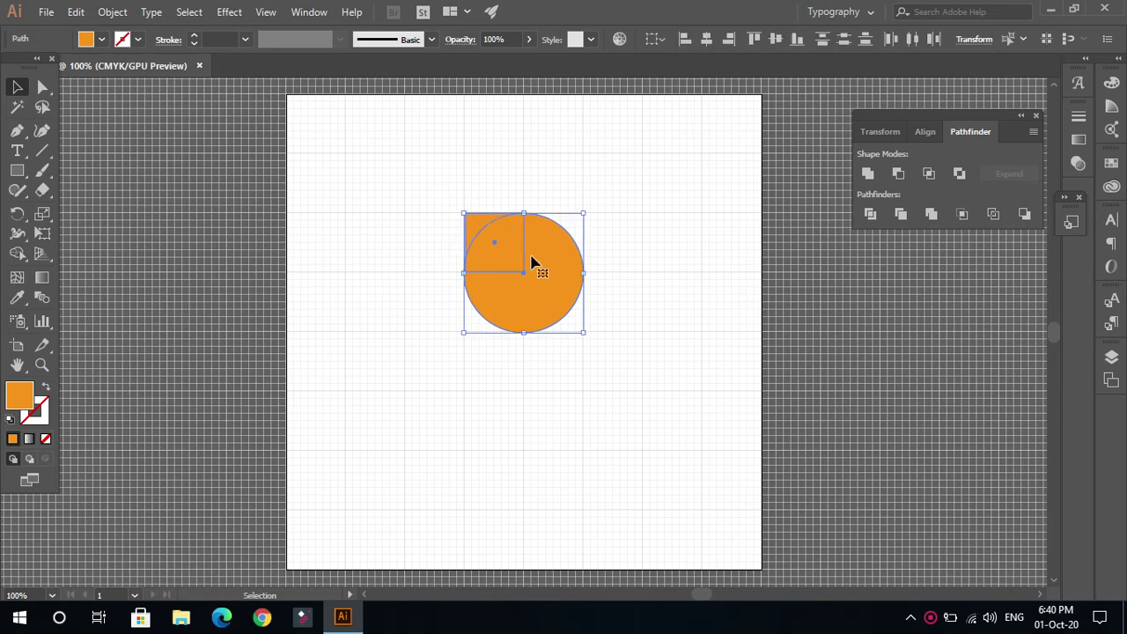
- Select only the square and nudge it down and right to align its corner with the circle's centre
click(495, 243)
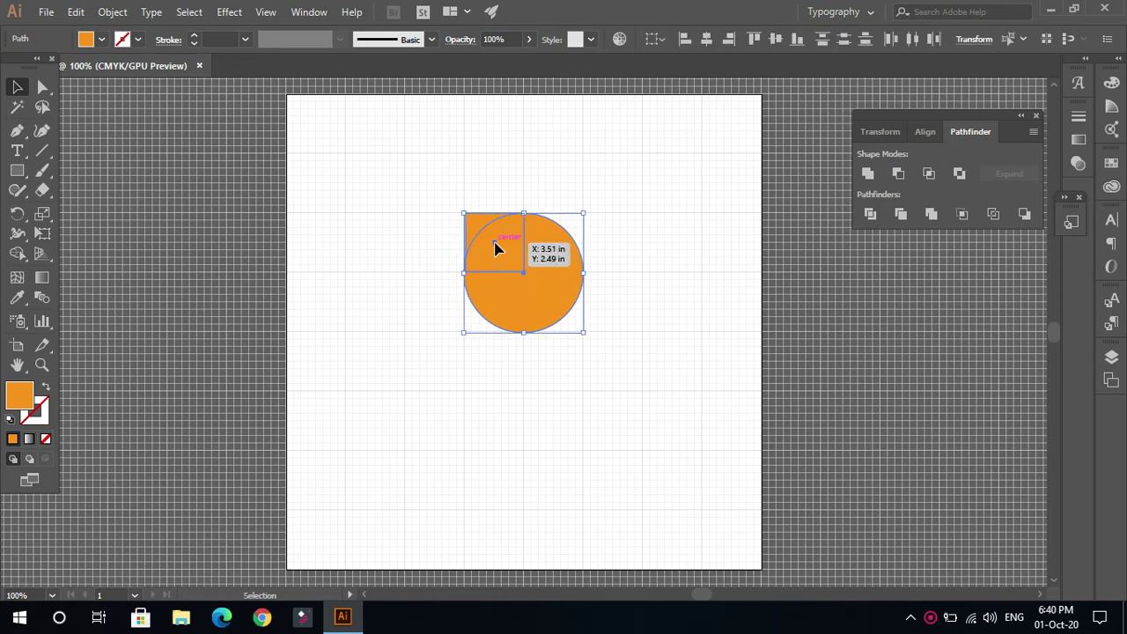
drag(497, 242, 495, 247)
ctrl+click(498, 264)
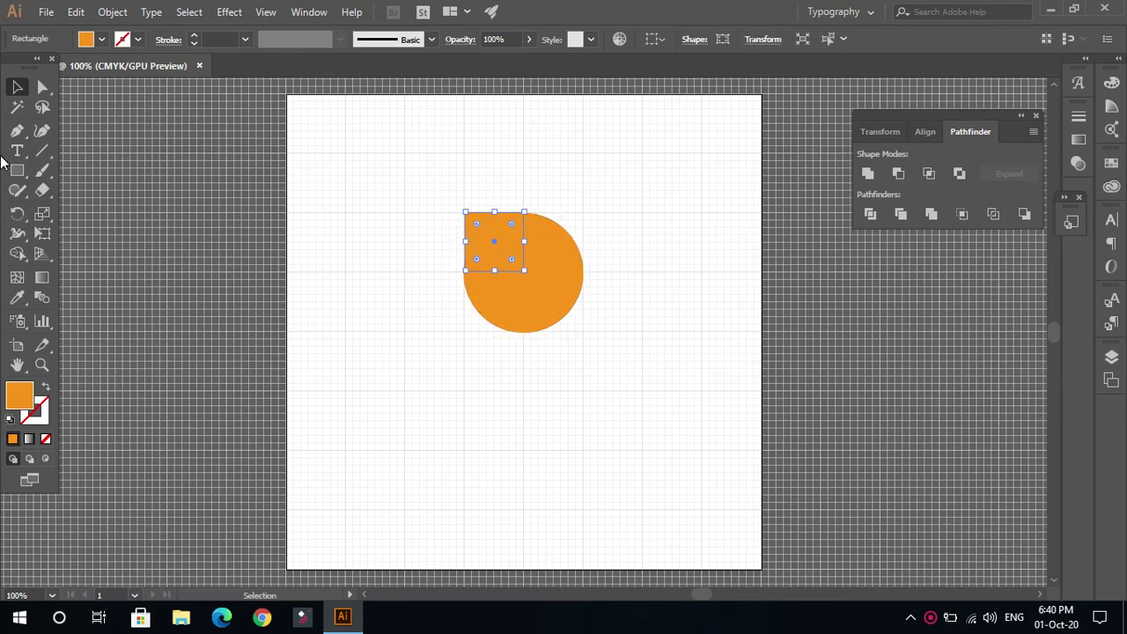
key(Down)
key(Right)
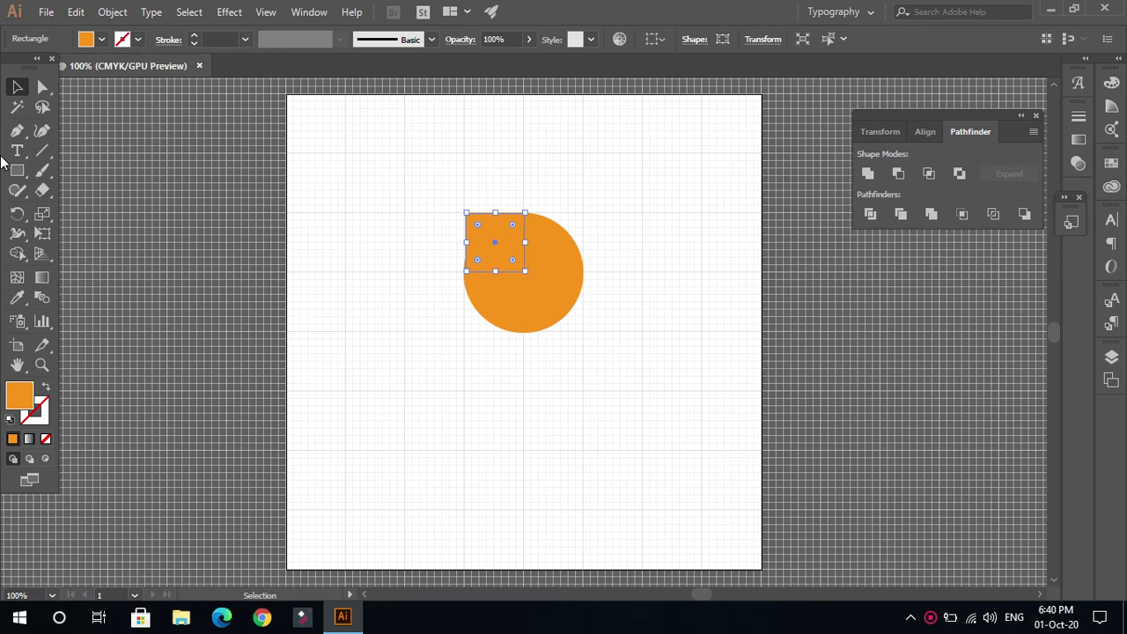
key(Left)
key(Right)
- Select the circle and square together, merge them into one teardrop with Shape Builder, and deselect the result
click(18, 87)
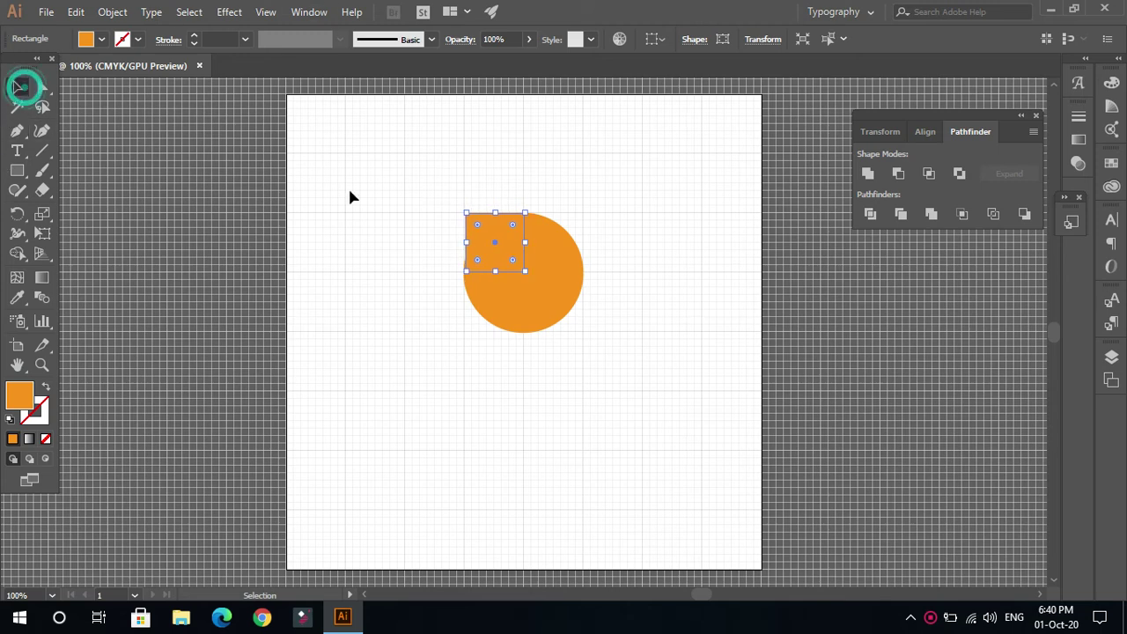
click(420, 206)
drag(426, 188, 604, 346)
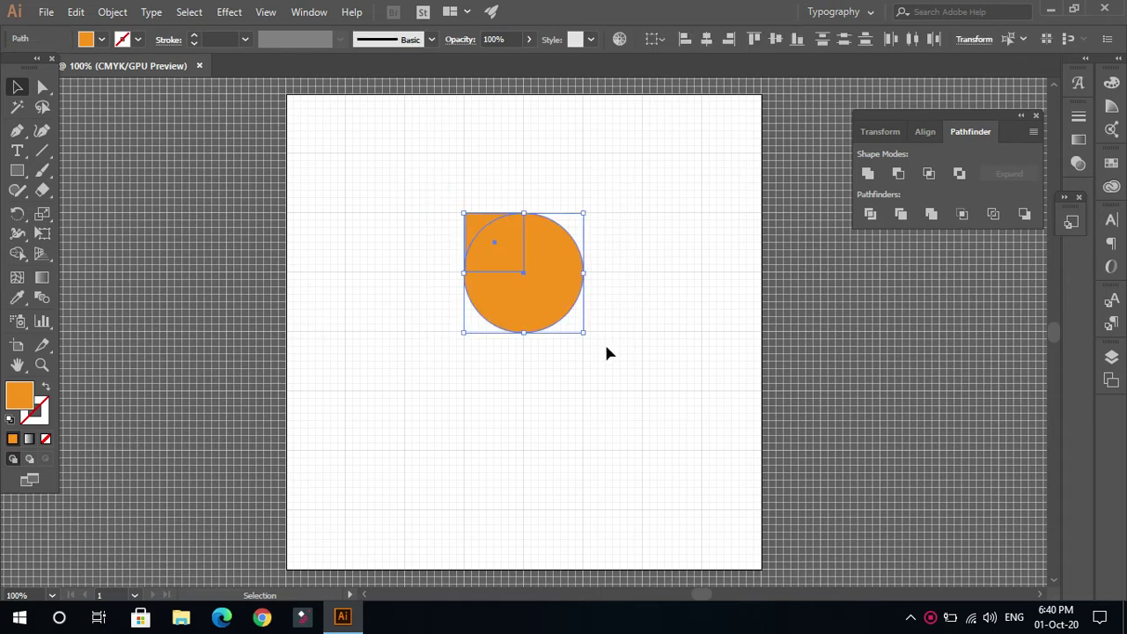
click(16, 254)
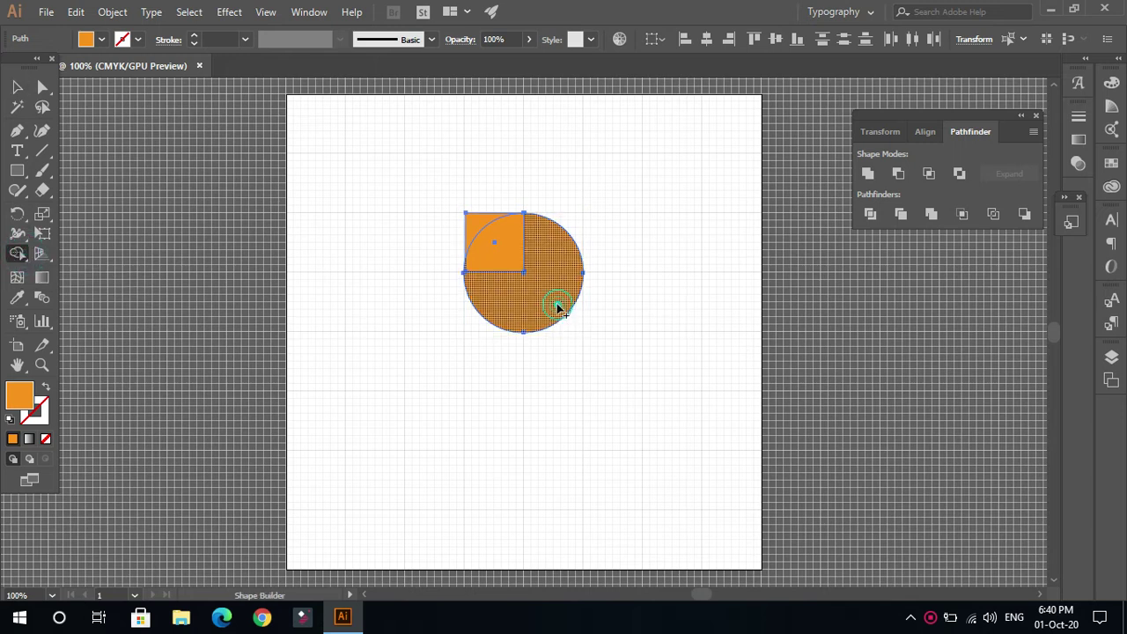
drag(530, 288, 480, 226)
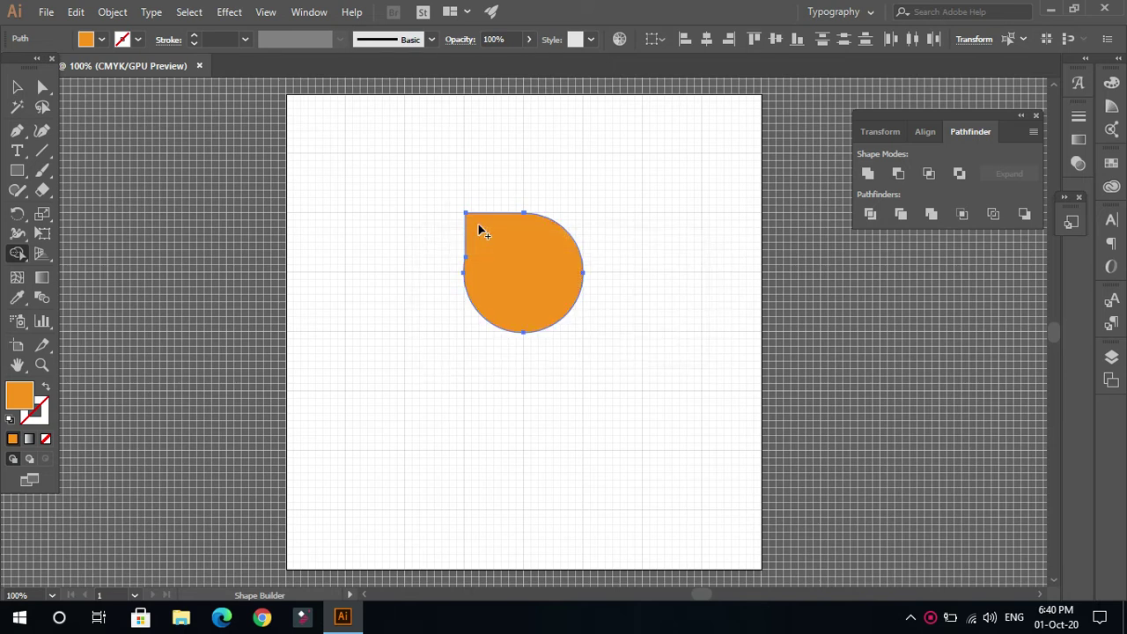
click(16, 86)
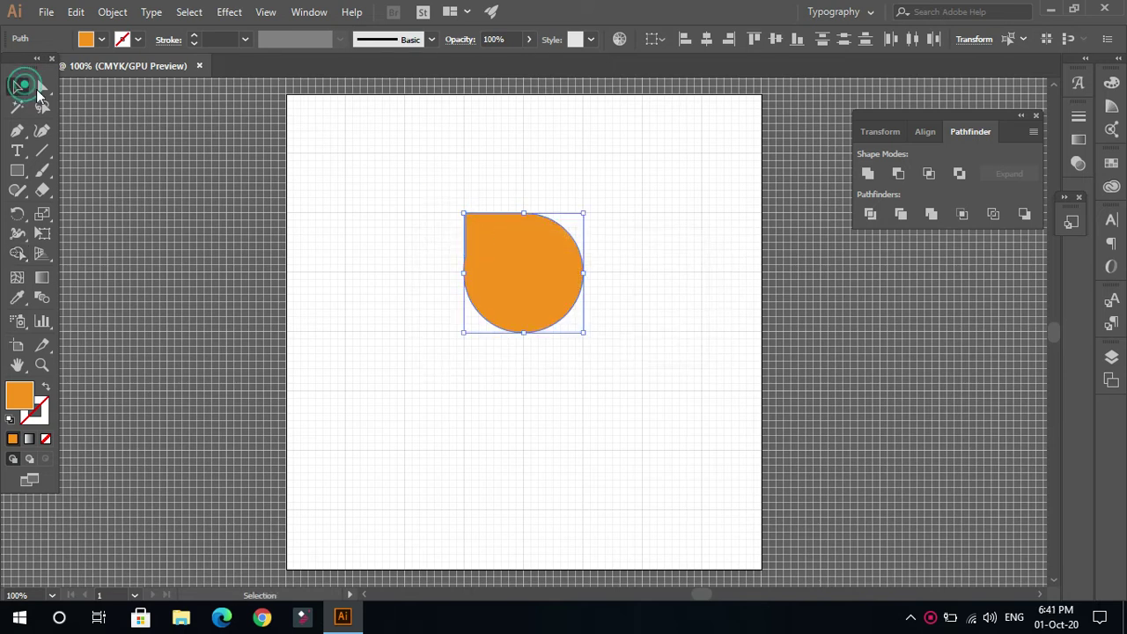
click(421, 181)
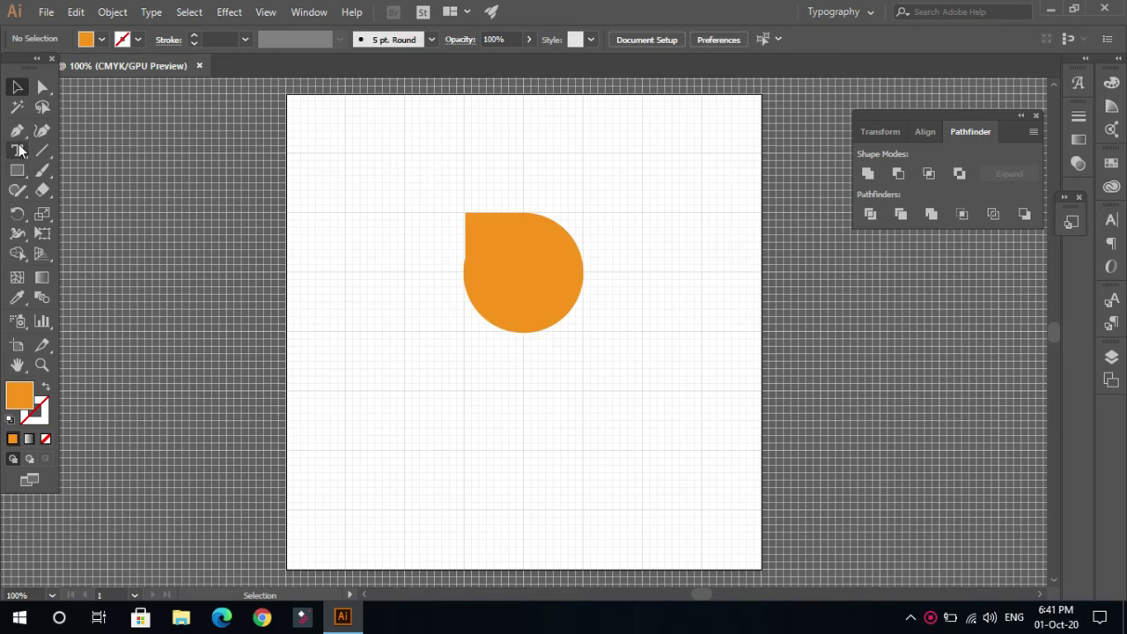
- With nothing selected, set the stroke colour to magenta and the fill to none
click(138, 39)
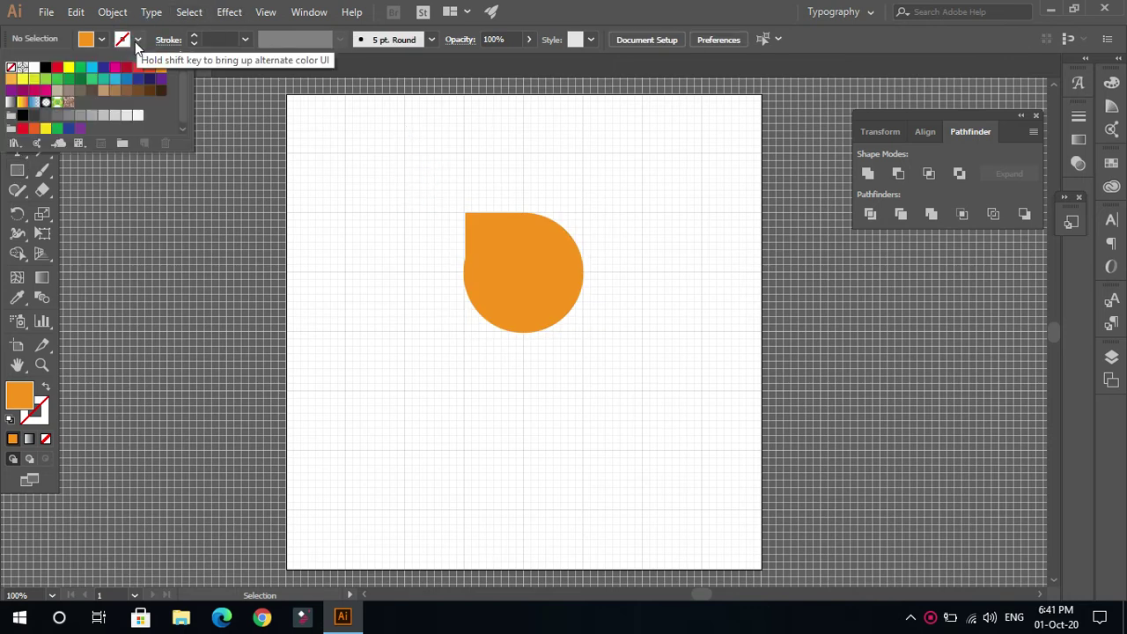
click(118, 68)
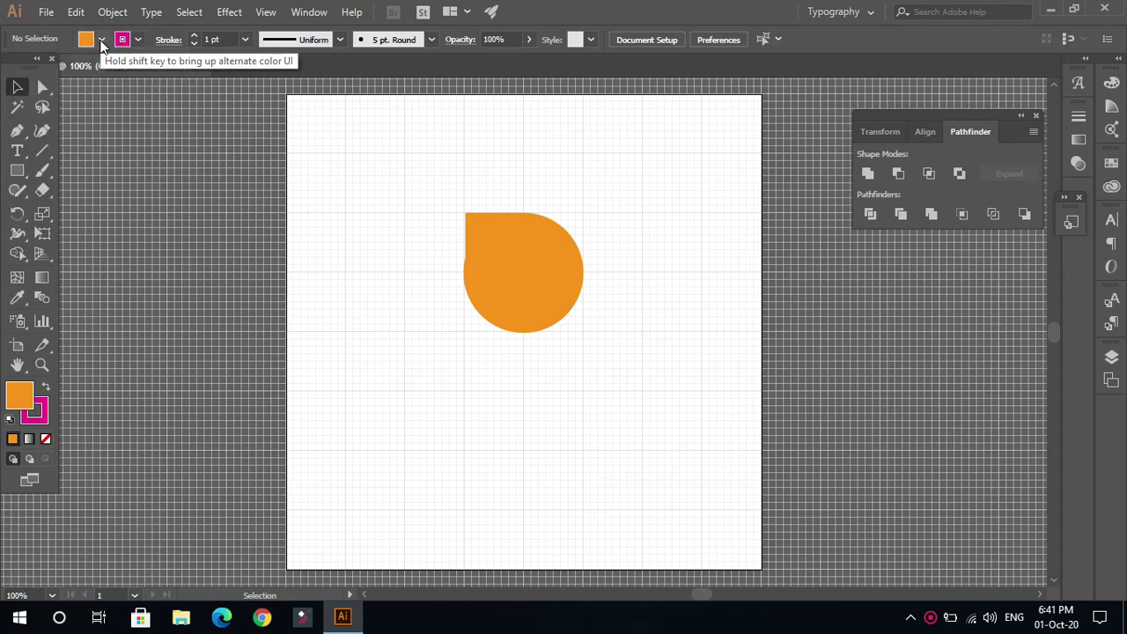
click(102, 39)
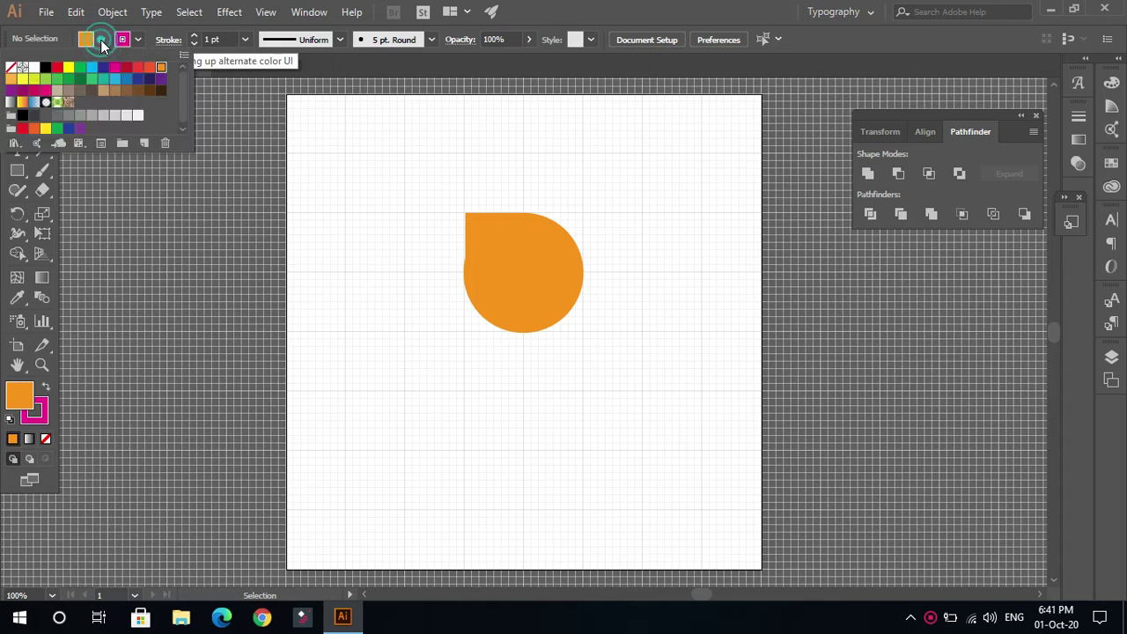
click(11, 68)
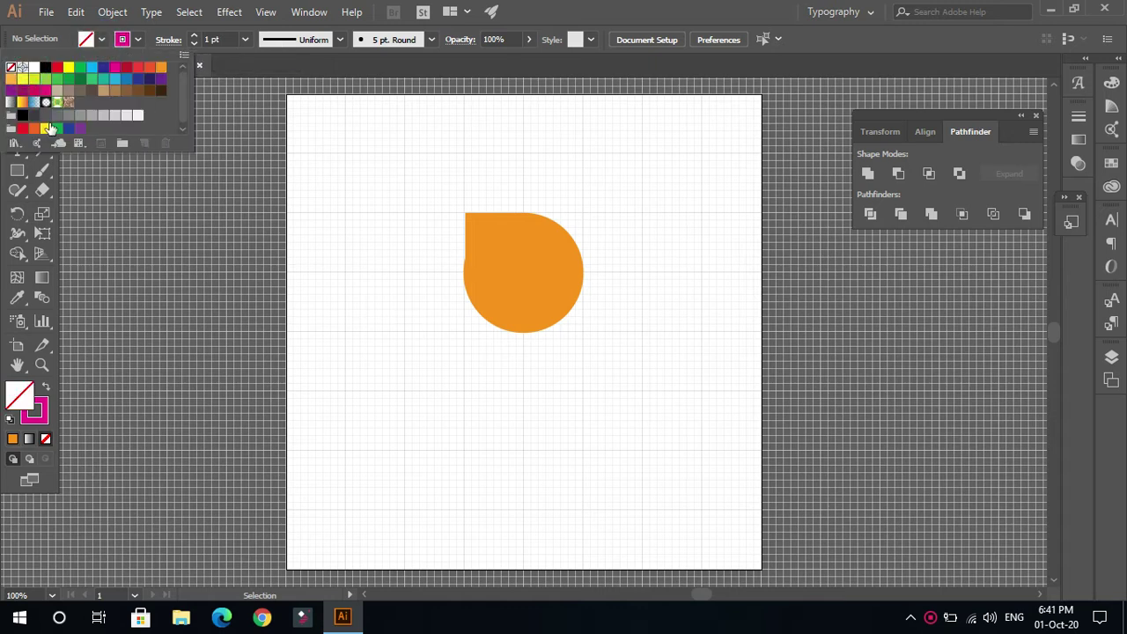
click(172, 238)
- Draw an unfilled circle about 2 in across beside the teardrop and move it one major grid cell left to overlap the teardrop
drag(13, 173, 72, 208)
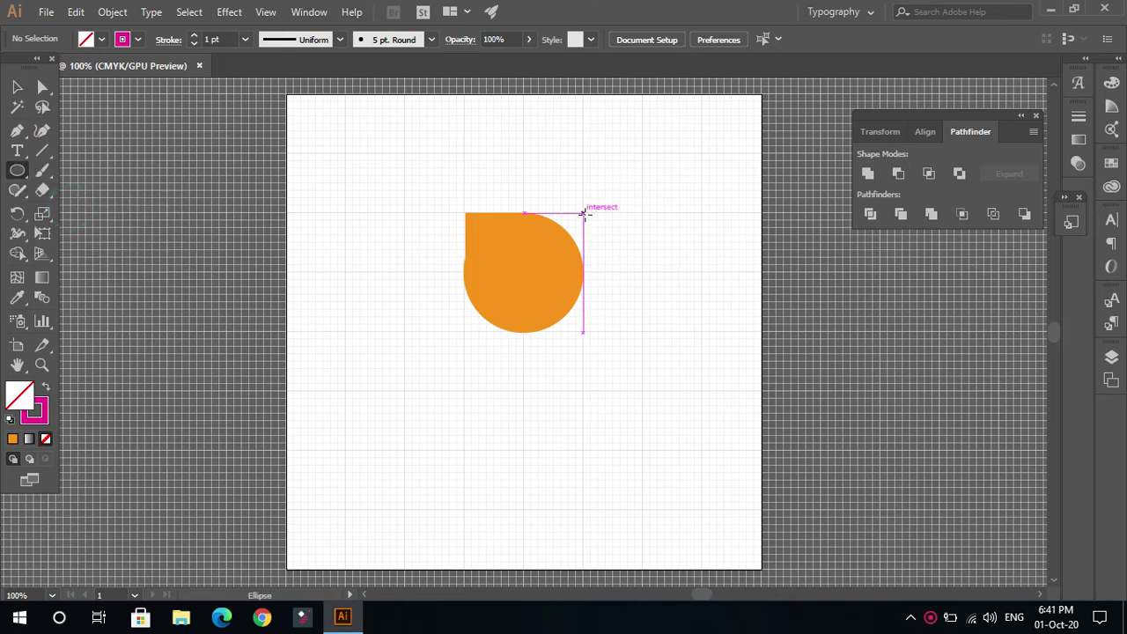
drag(583, 213, 702, 332)
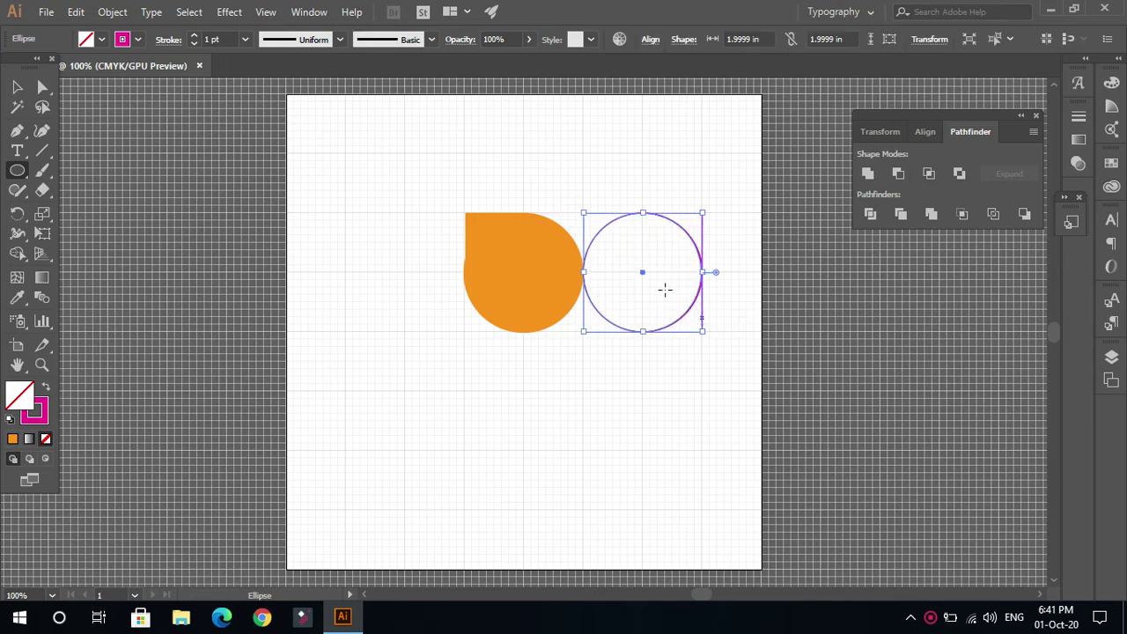
drag(643, 276, 582, 280)
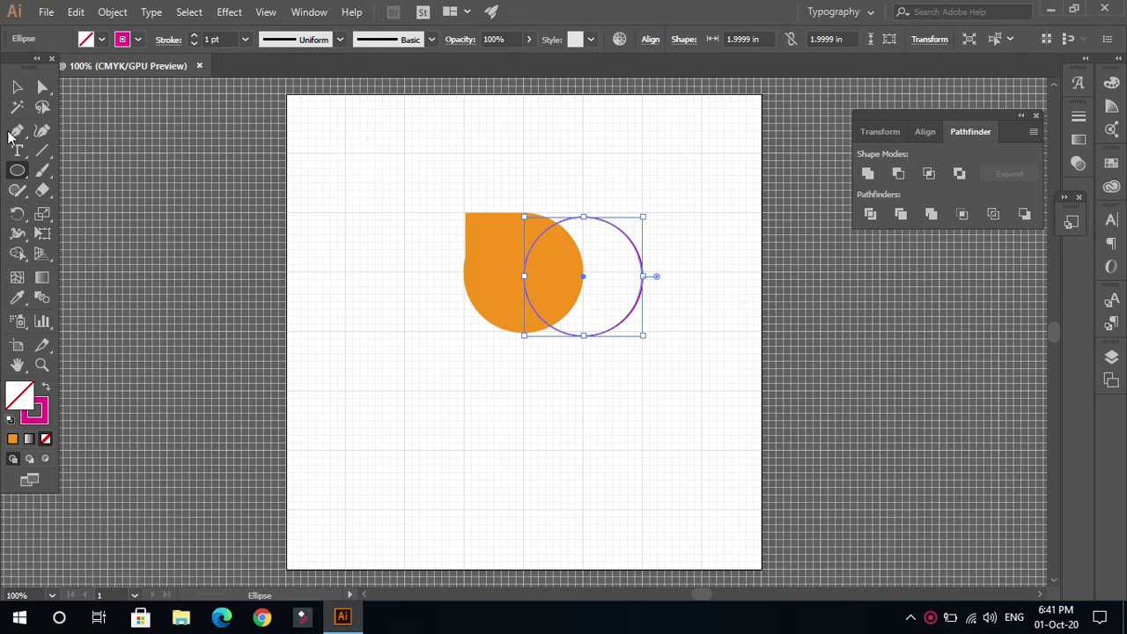
- Select the teardrop and outlined circle, merge their overlap into the circle with Shape Builder to cut the teardrop, and deselect
click(16, 86)
click(419, 189)
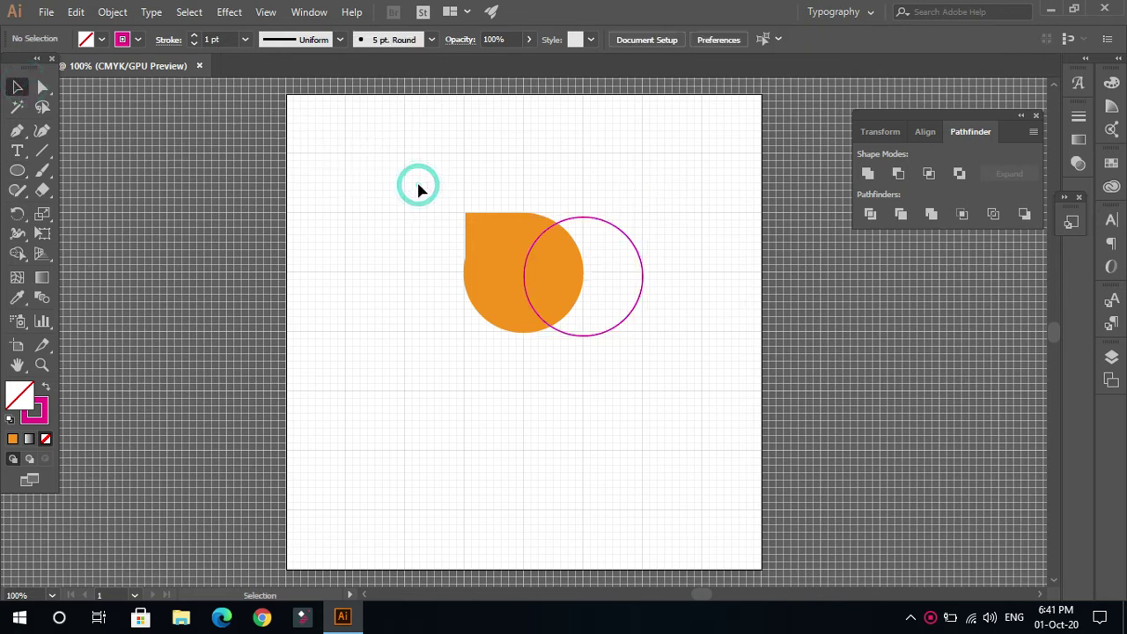
drag(444, 194, 669, 364)
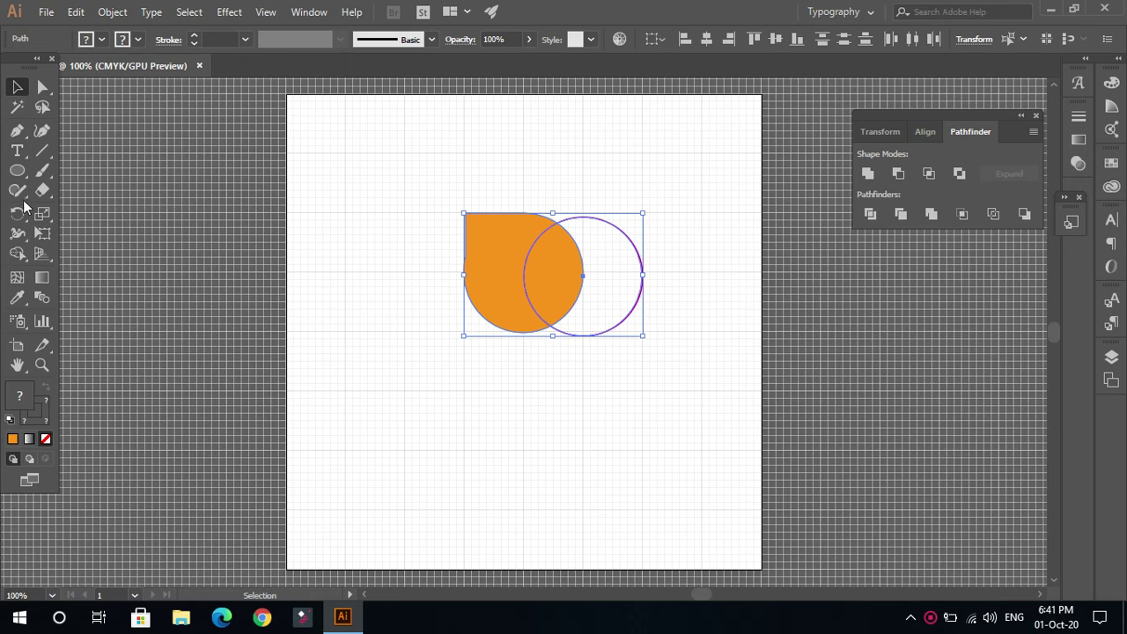
click(18, 256)
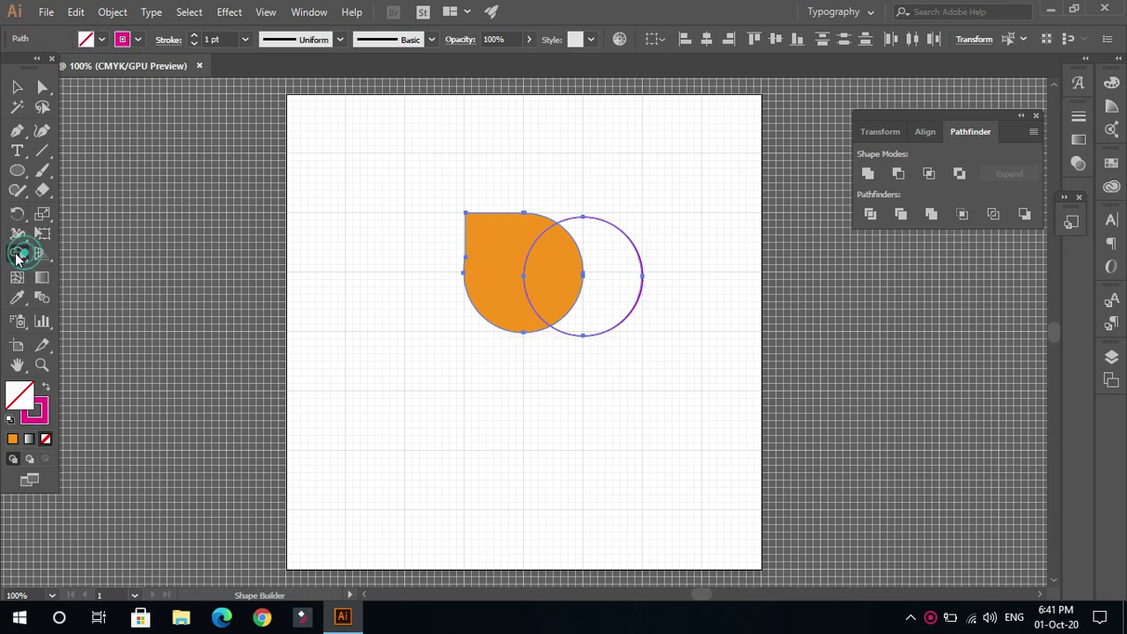
drag(615, 282, 540, 280)
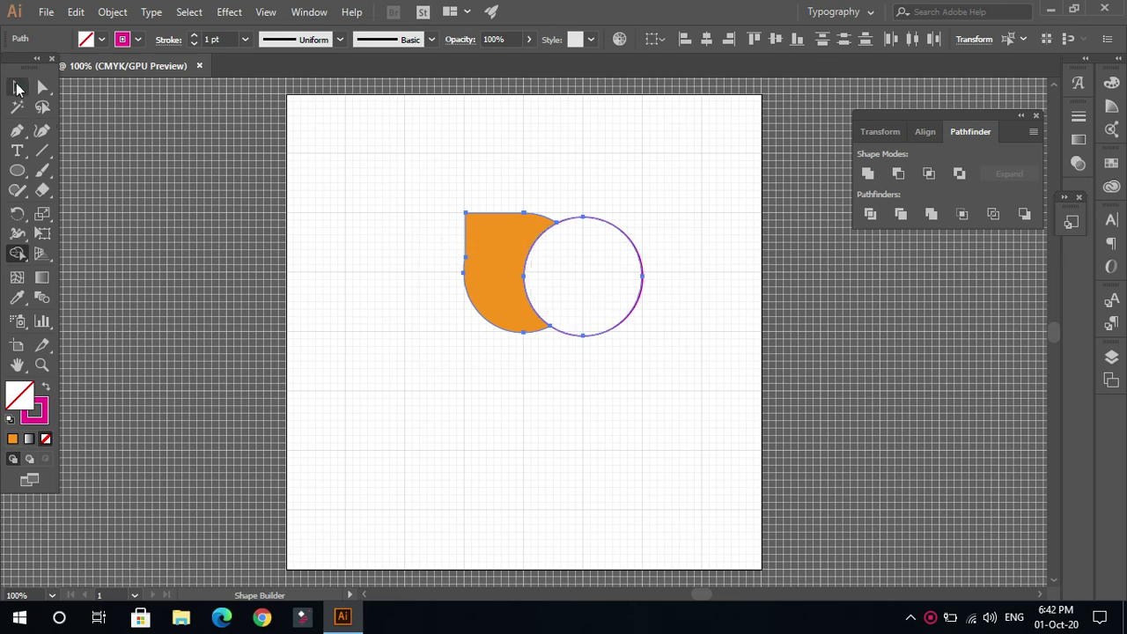
click(18, 87)
click(479, 172)
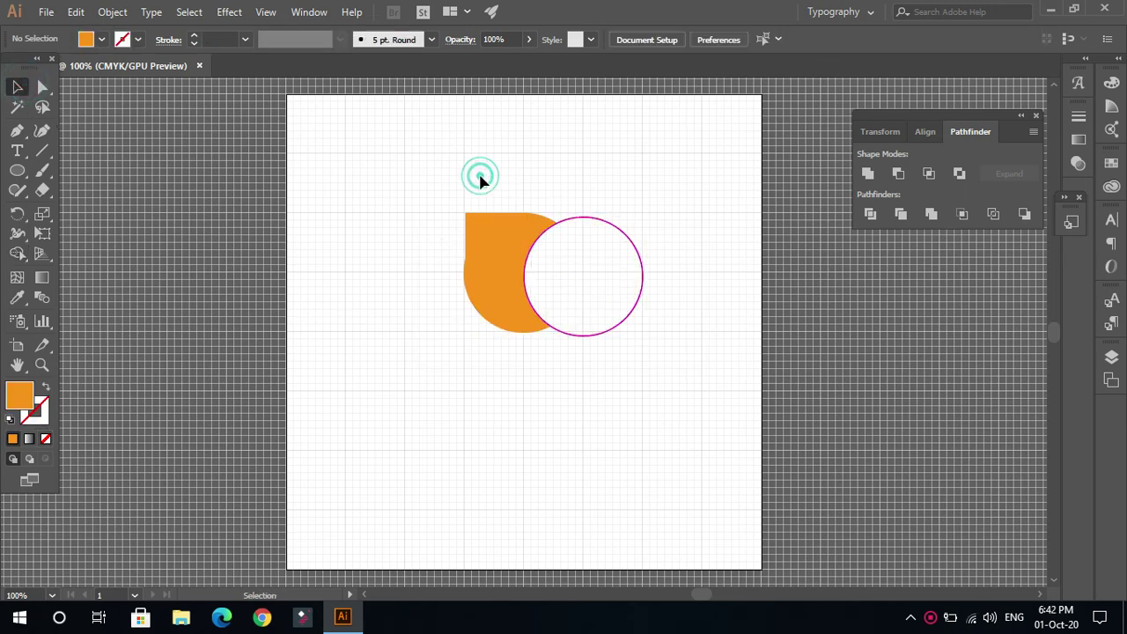
- Remove the magenta stroke from the circle and deselect it
click(601, 225)
click(138, 41)
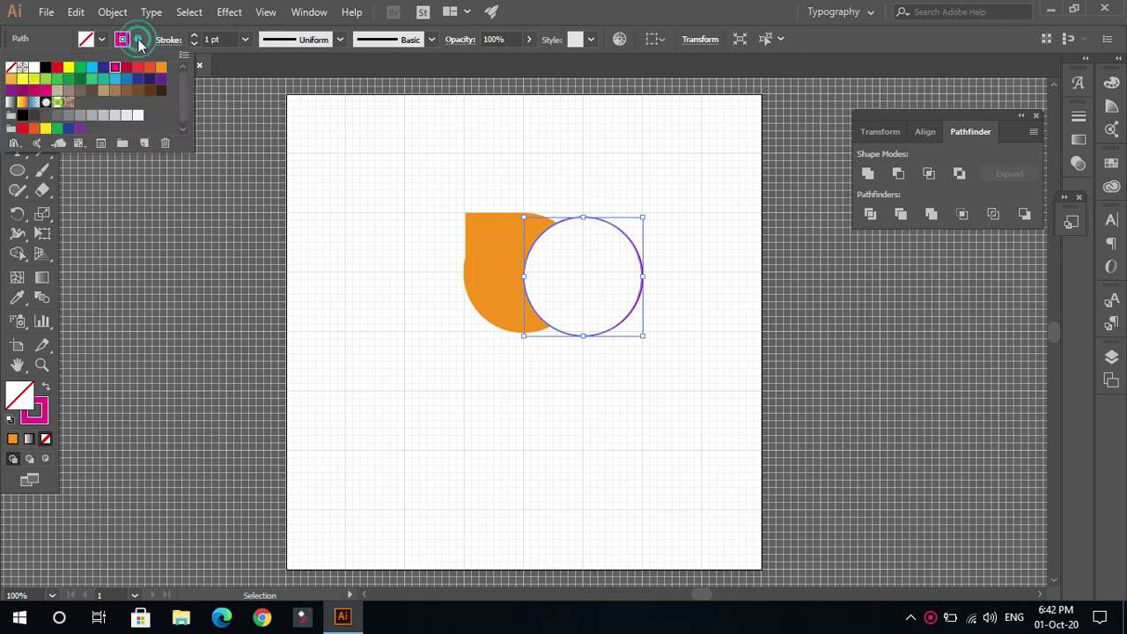
click(11, 69)
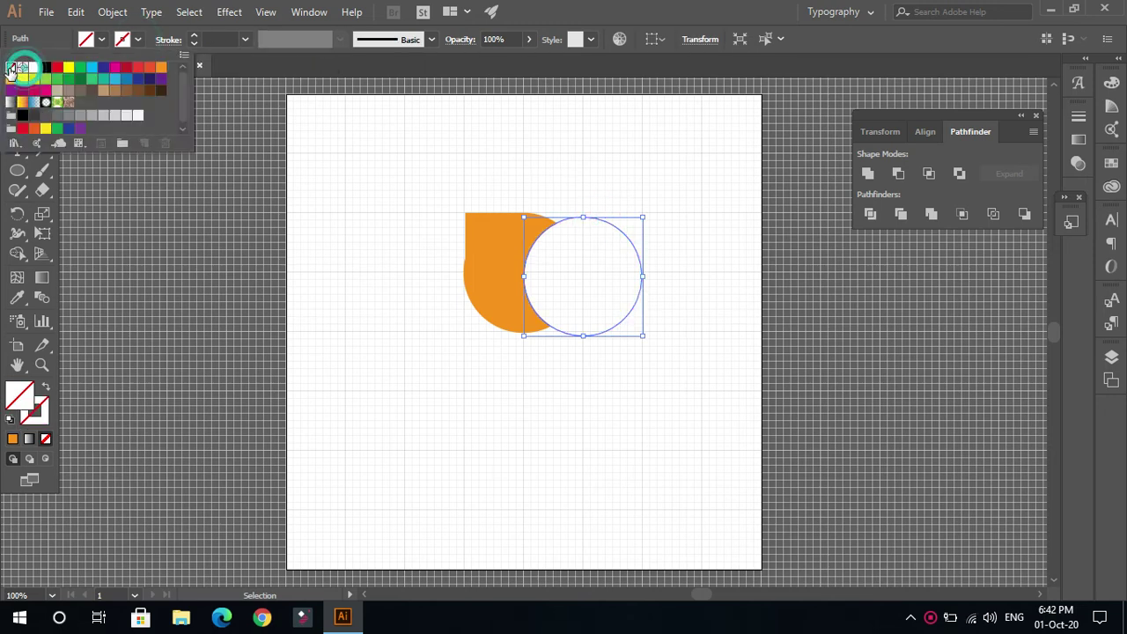
click(455, 160)
click(635, 179)
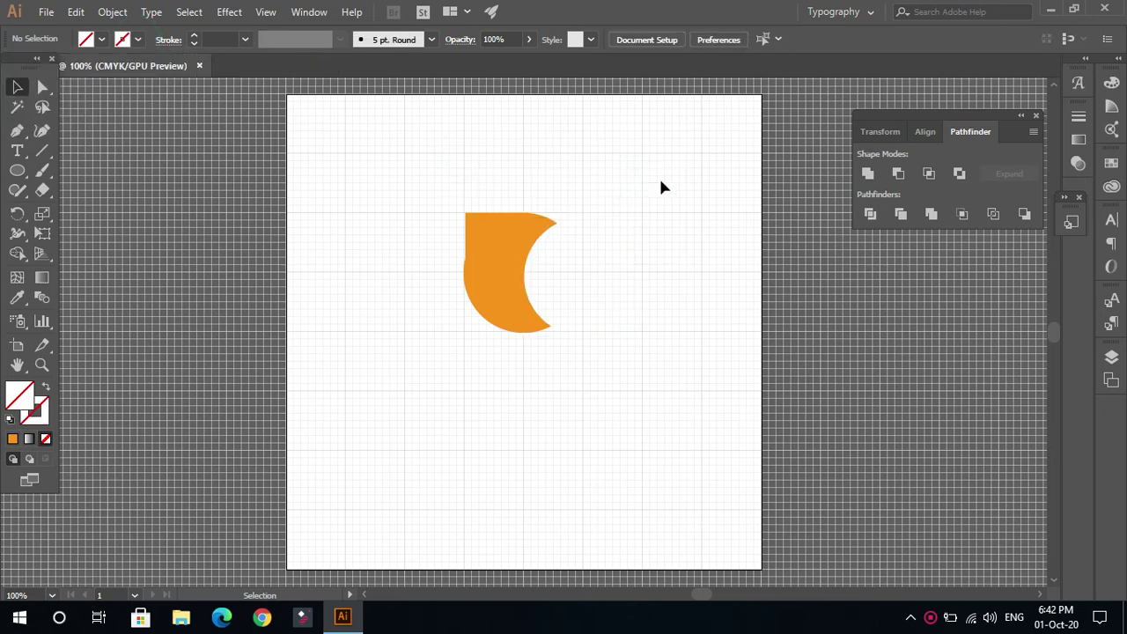
- Copy and paste the orange cut-out shape, move the copy below and left of the original, and delete that copy
click(492, 266)
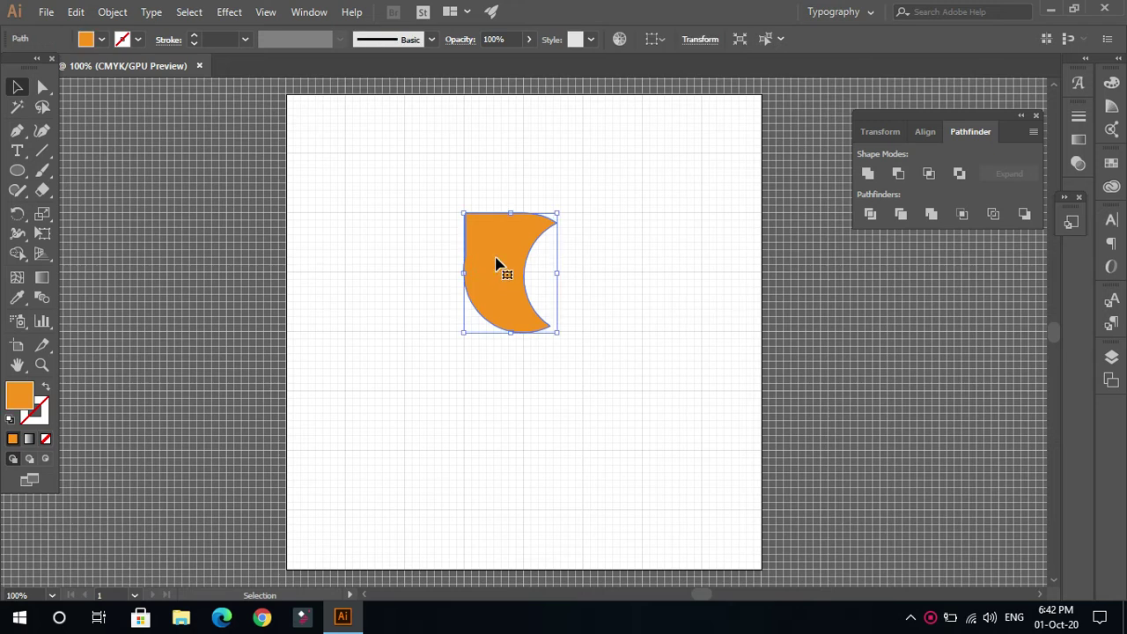
key(a)
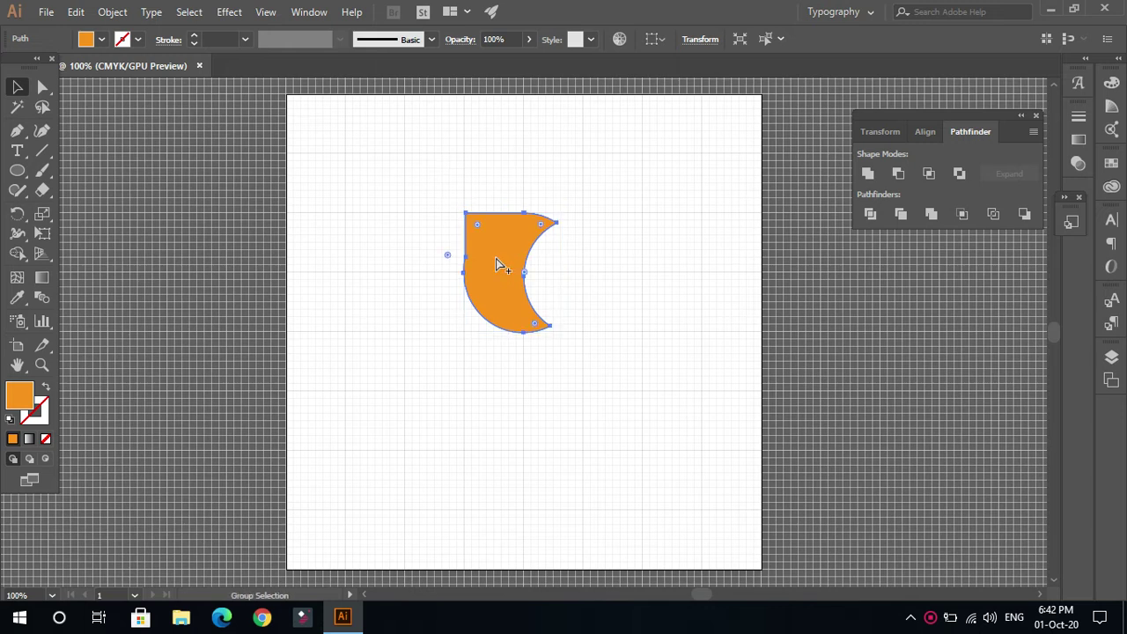
key(v)
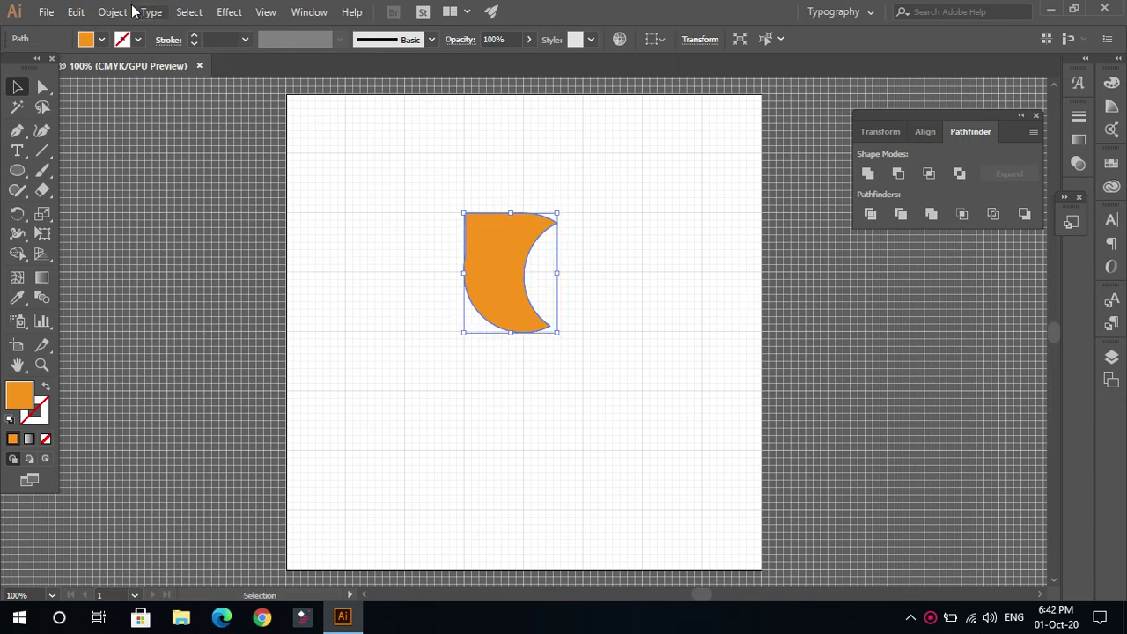
click(77, 12)
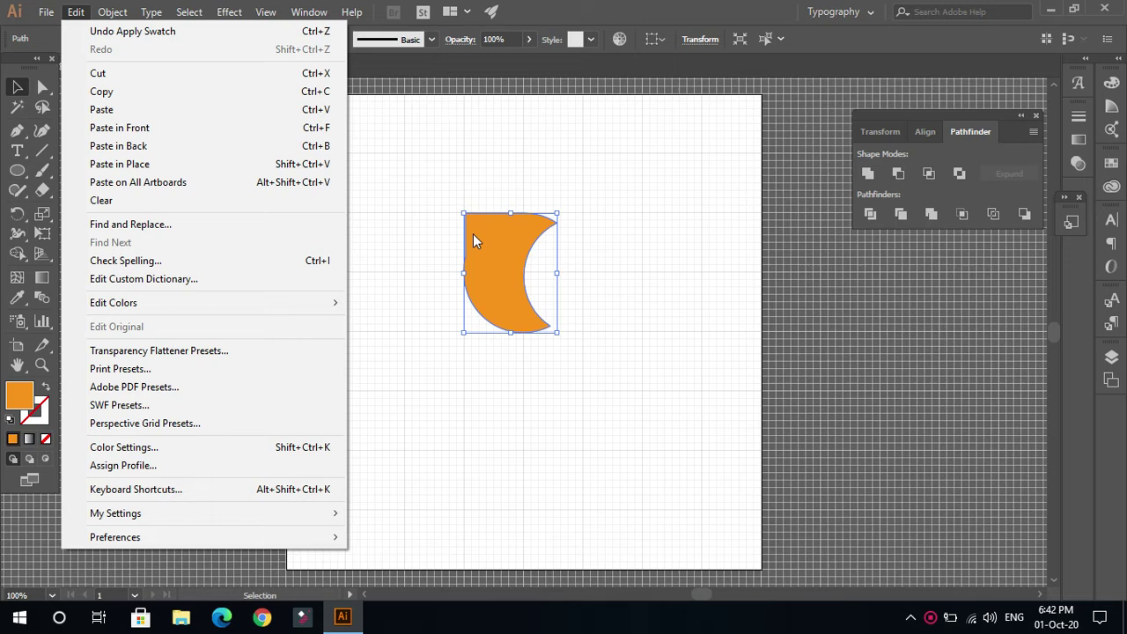
click(110, 93)
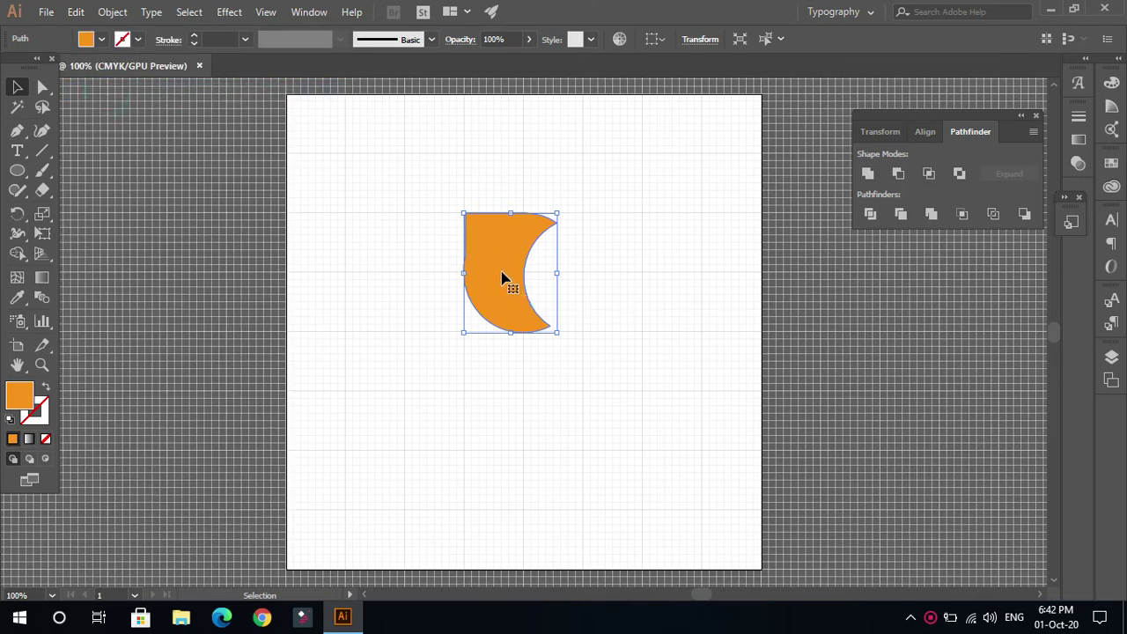
click(47, 15)
mouse_move(75, 12)
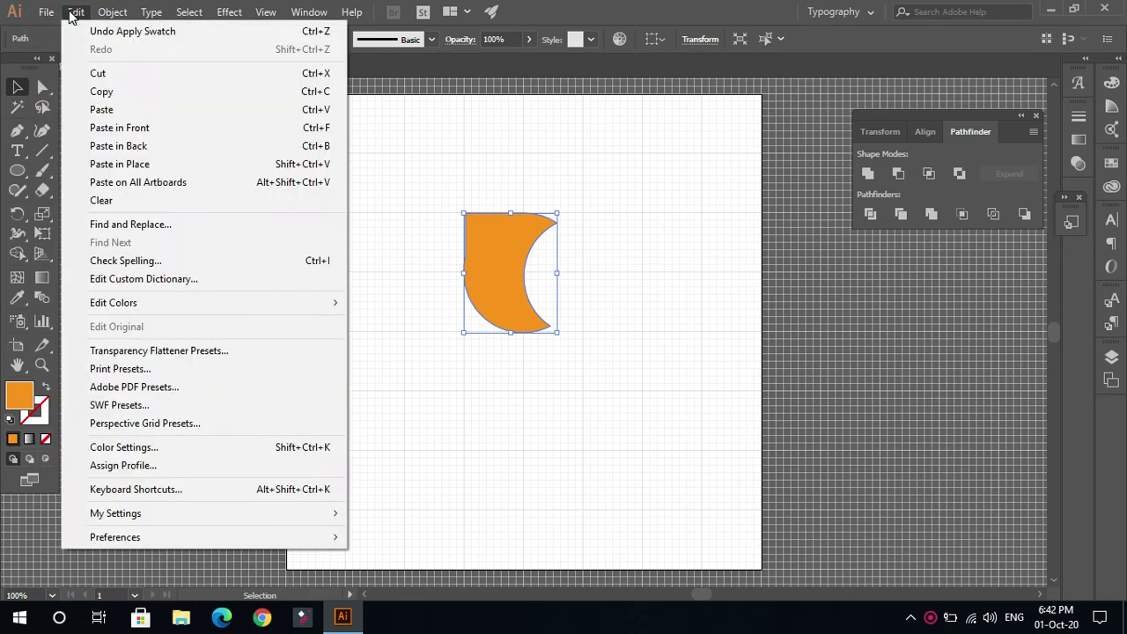
click(101, 110)
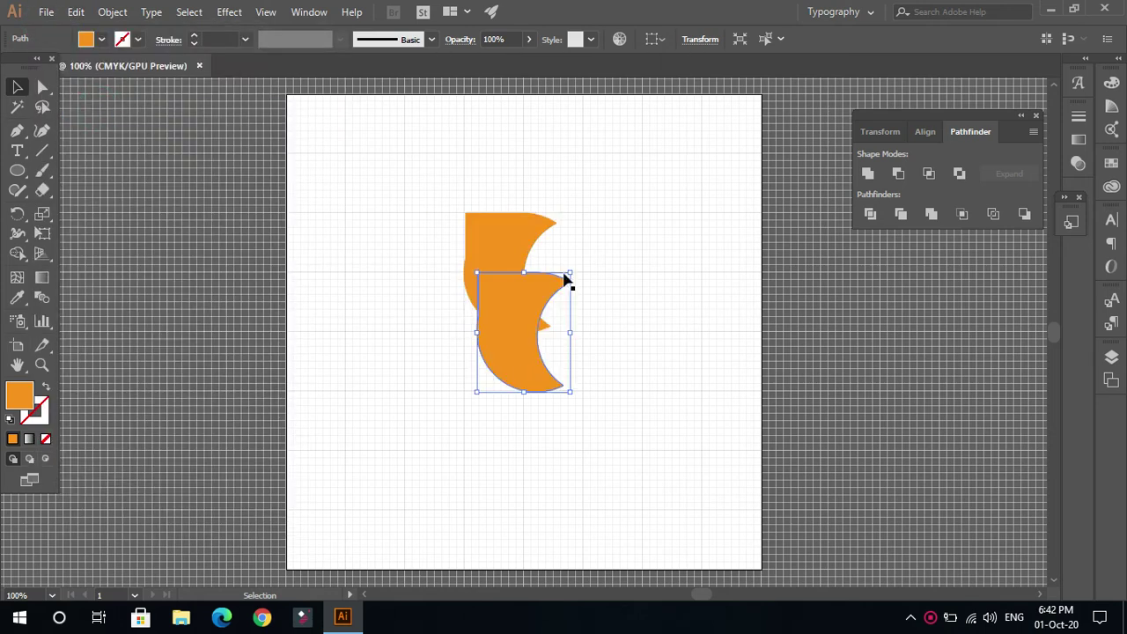
drag(517, 326, 403, 440)
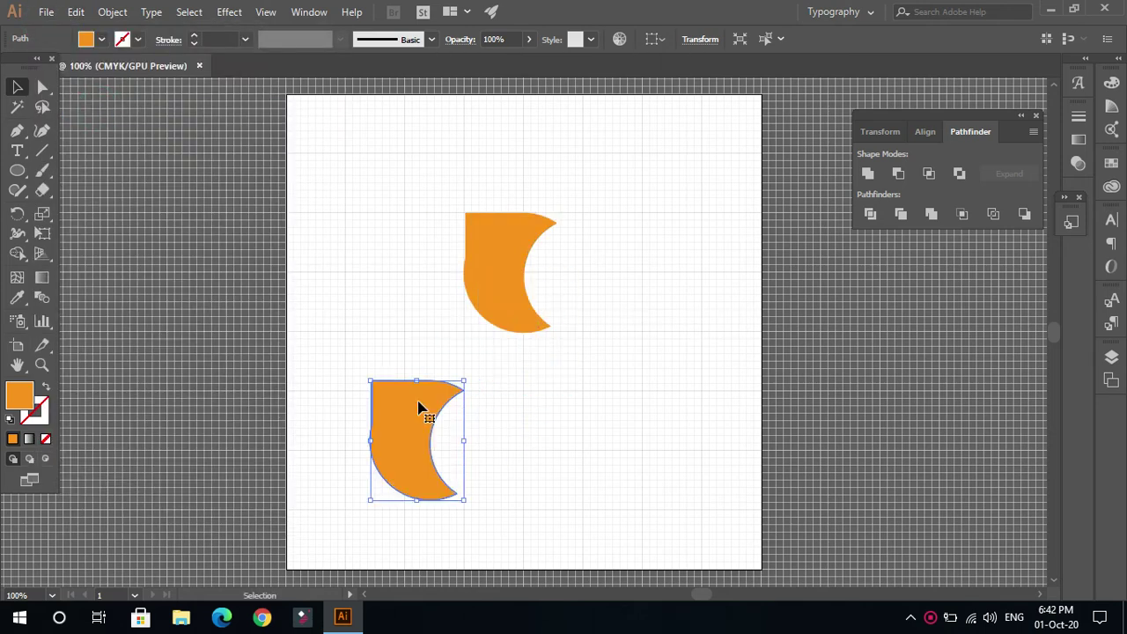
key(Delete)
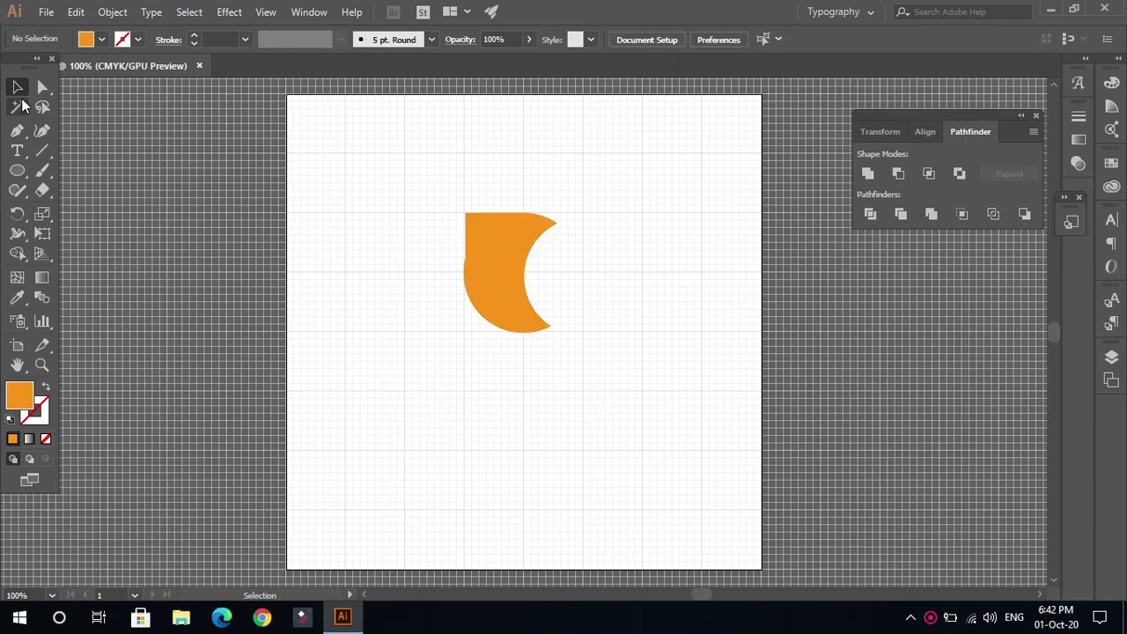
- Duplicate the orange cut-out shape three times, placing one copy below left of the original and two below right, and deselect everything
click(481, 264)
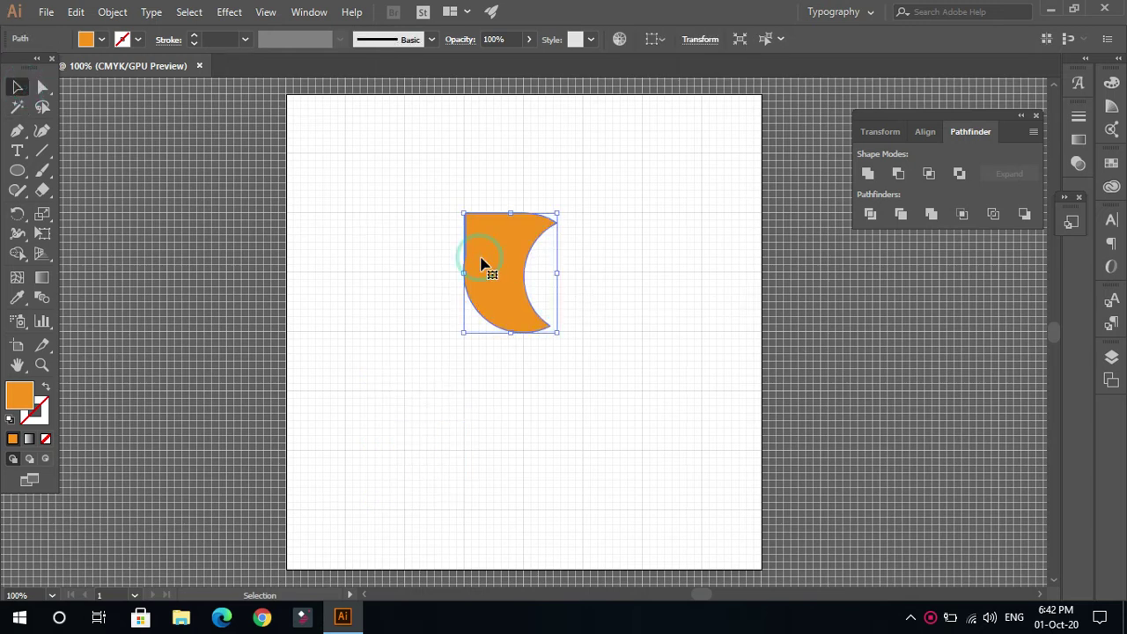
key(a)
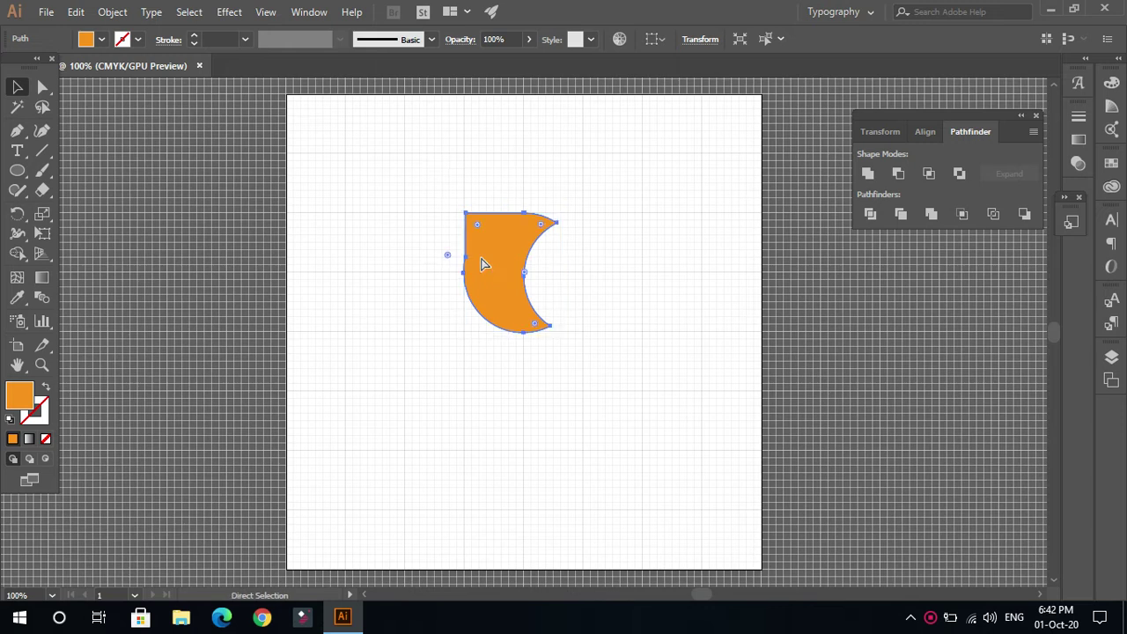
drag(502, 259, 692, 460)
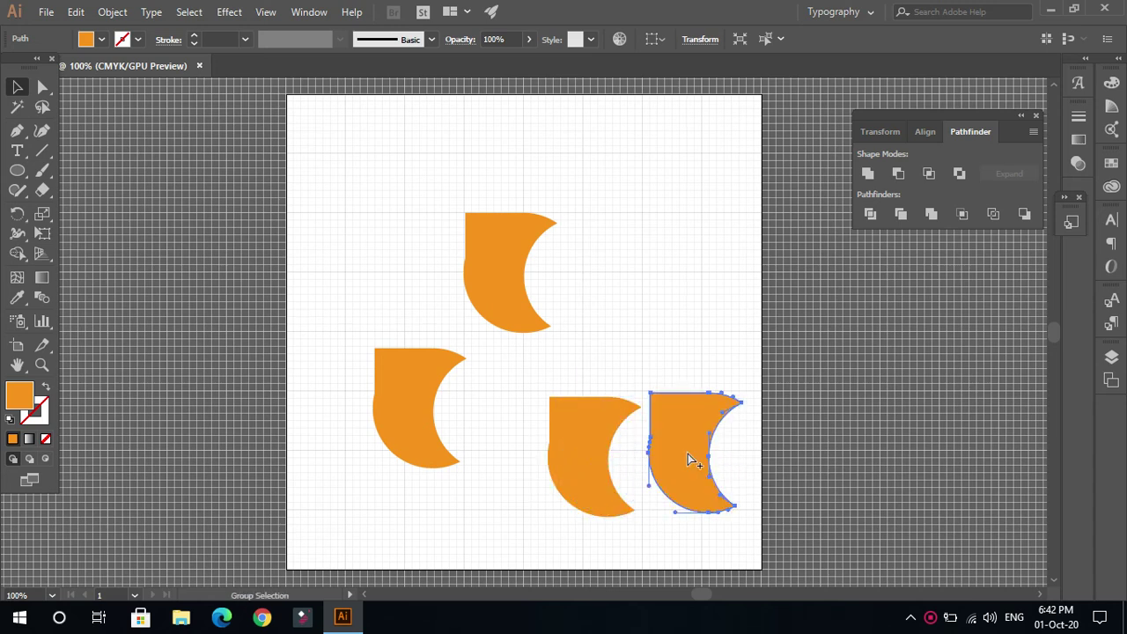
click(640, 255)
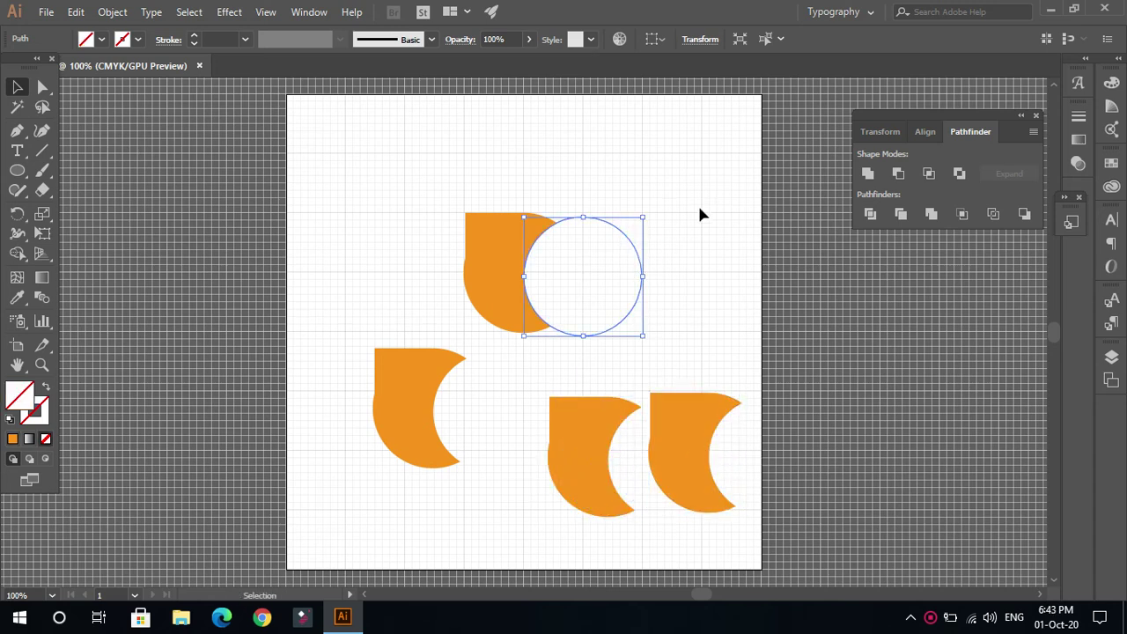
click(425, 157)
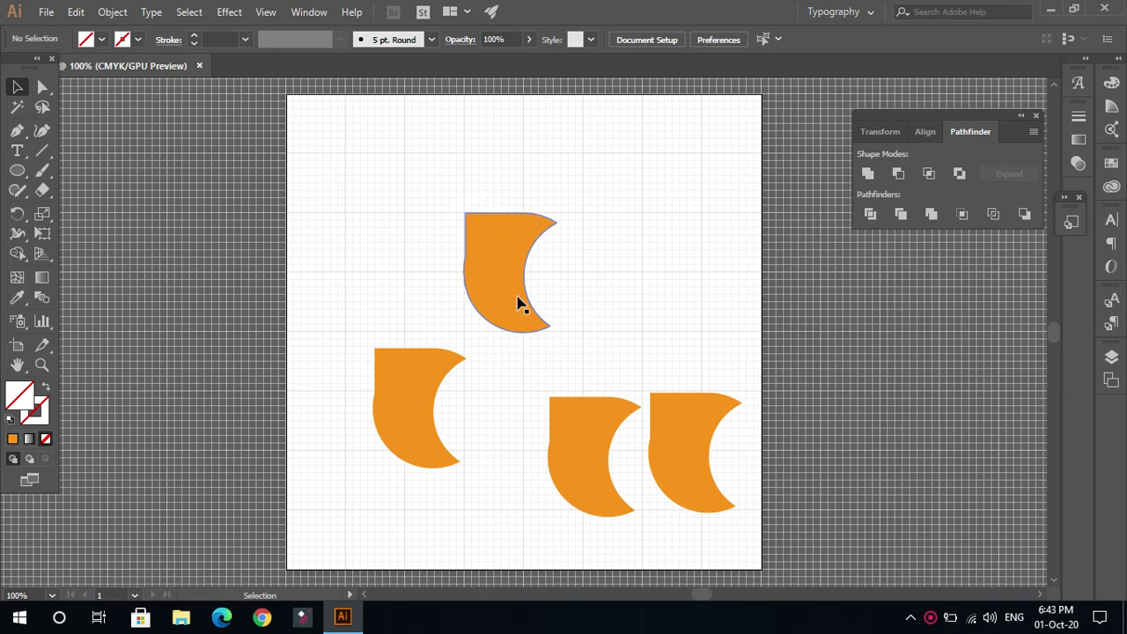
- Rotate the lower-left orange copy clockwise so its bite faces down-right, and move it over the right side of the original
click(405, 385)
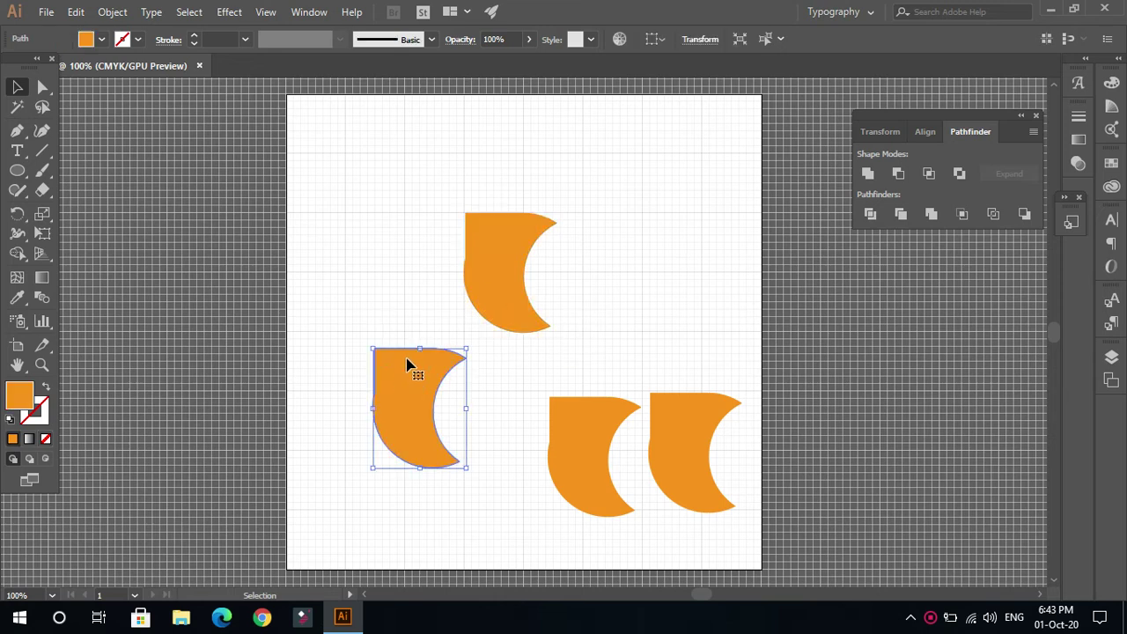
click(468, 343)
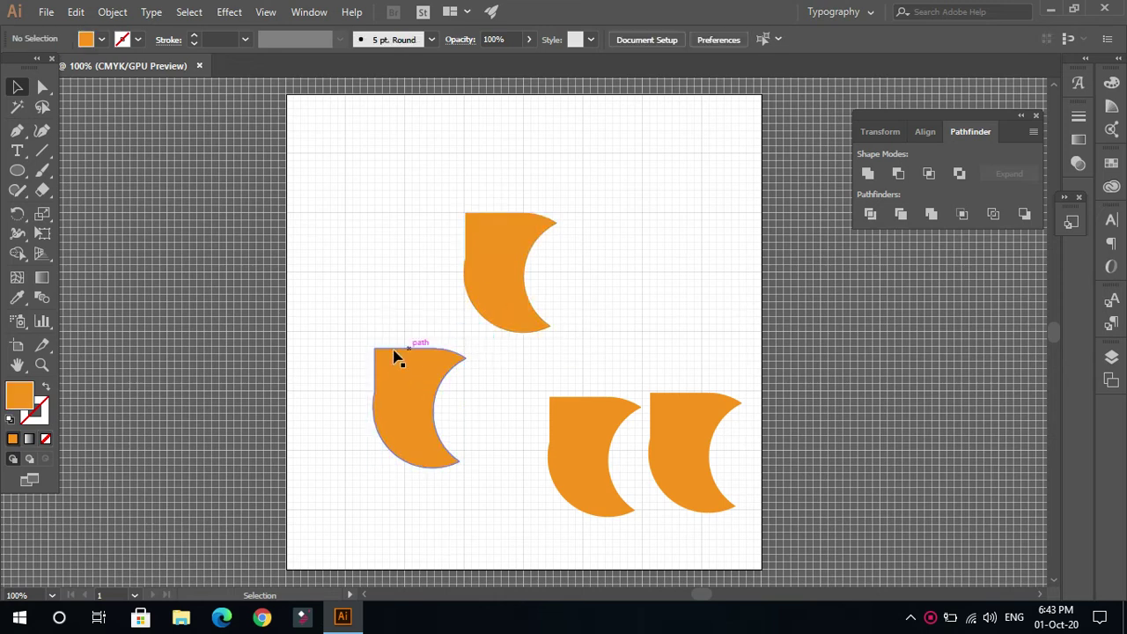
click(404, 377)
drag(467, 339, 500, 427)
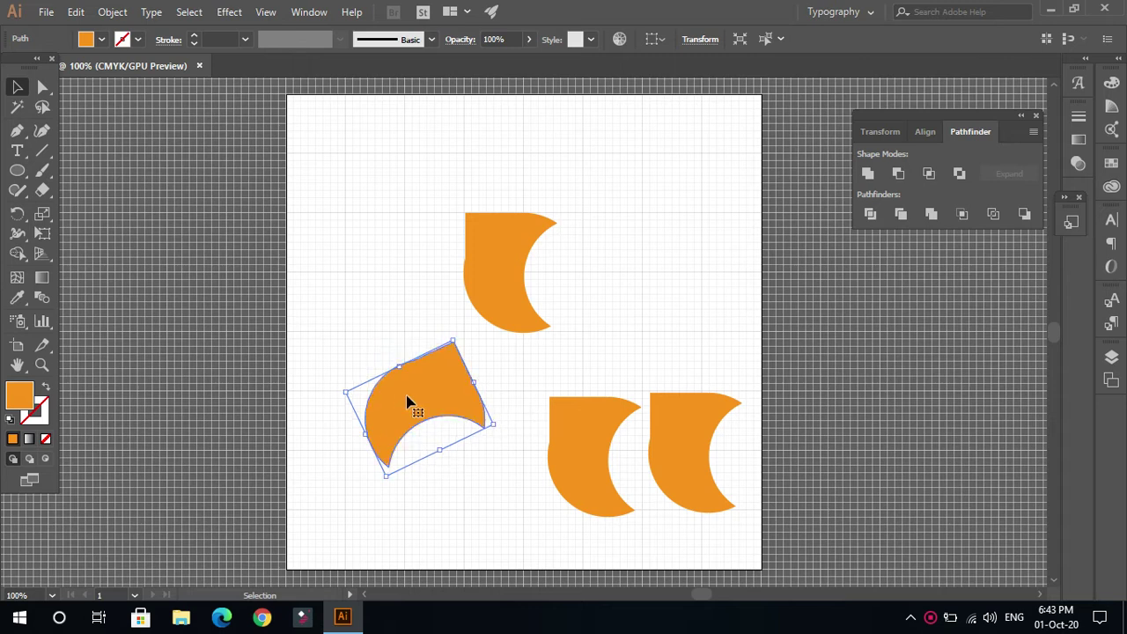
drag(417, 377, 555, 216)
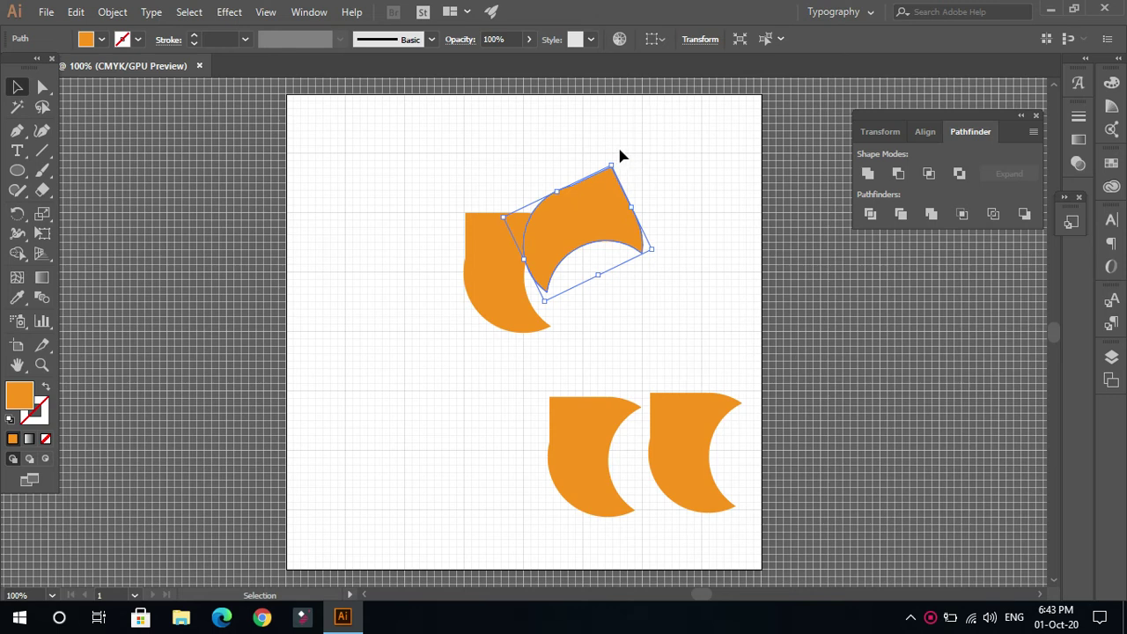
- Fine-tune the second petal's rotation and position so its rounded edge fits into the original's circular bite, and deselect it
drag(614, 155, 620, 202)
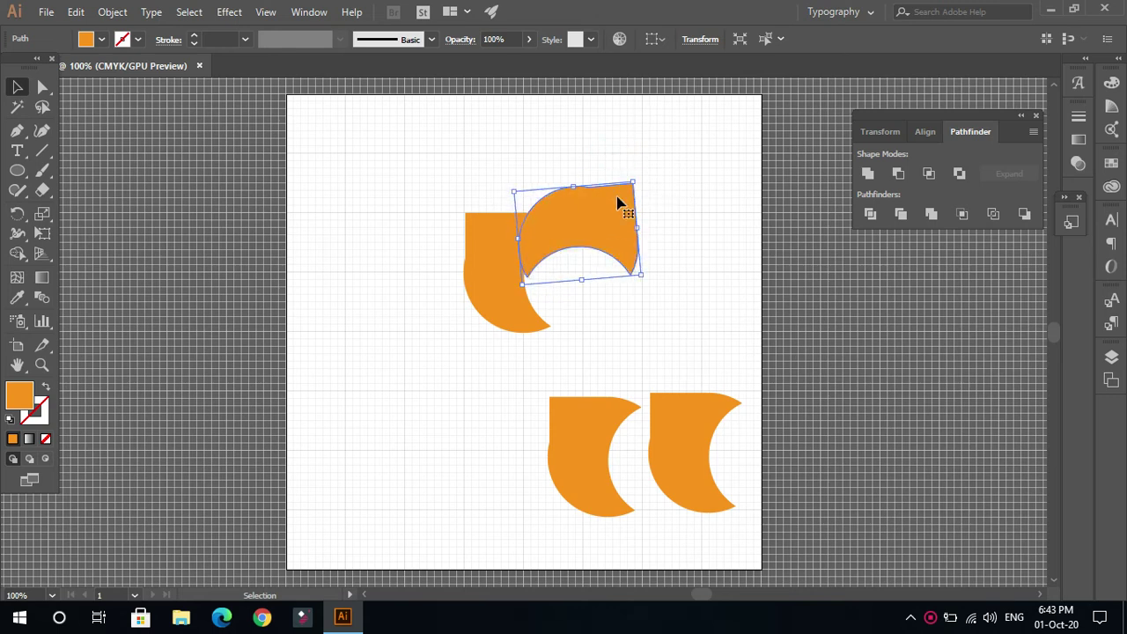
click(581, 224)
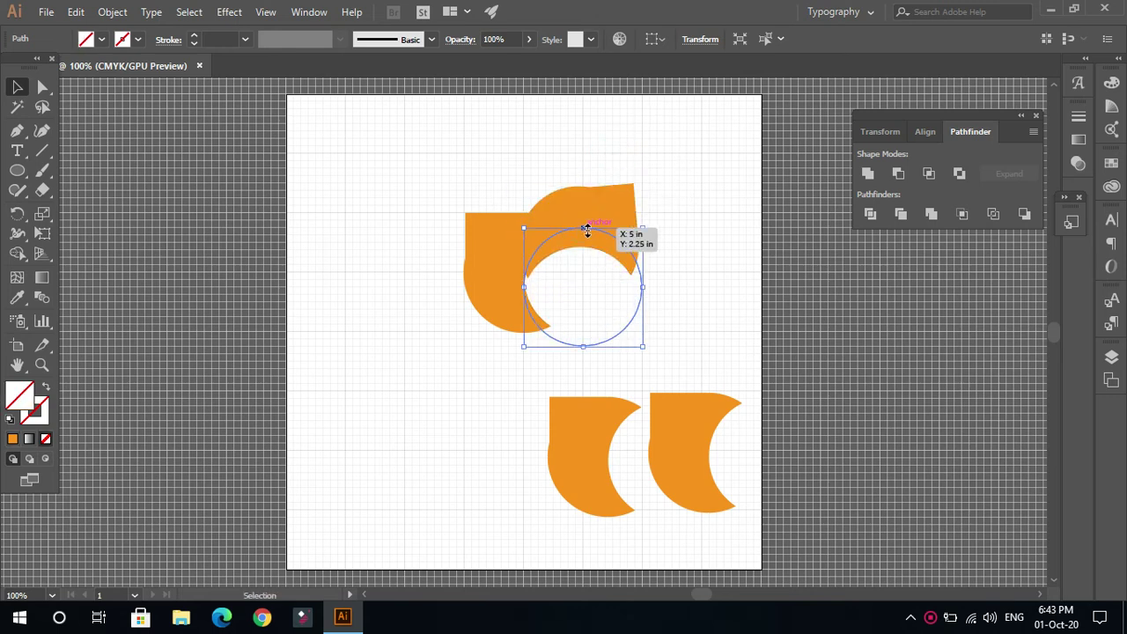
click(743, 209)
mouse_move(586, 225)
mouse_down()
mouse_move(581, 244)
mouse_move(584, 221)
mouse_move(592, 226)
mouse_up()
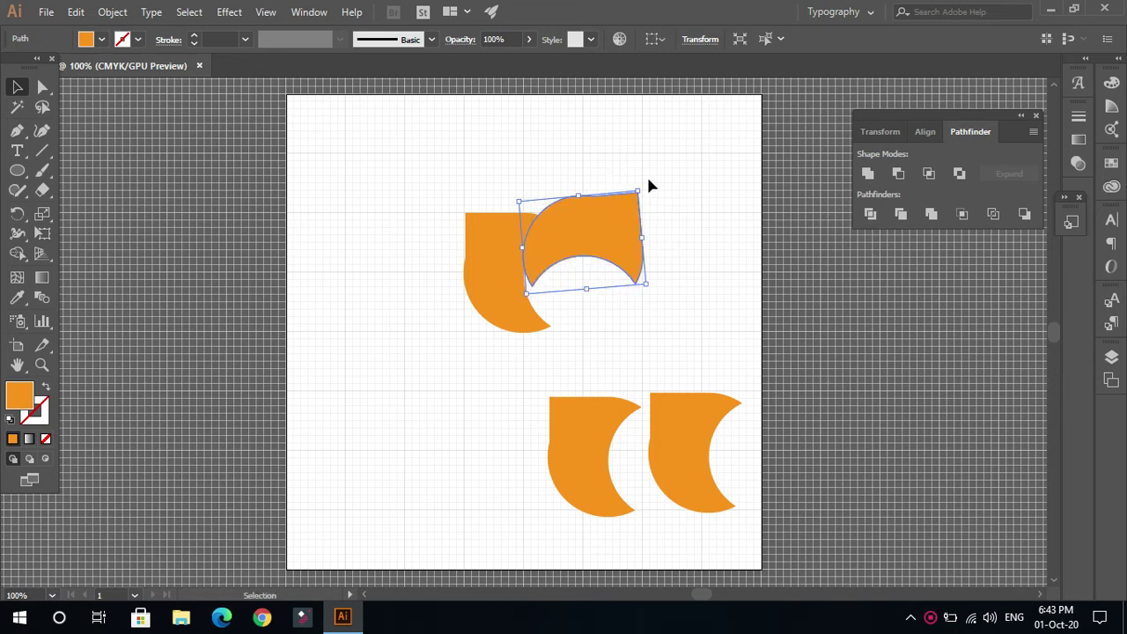
drag(642, 183, 621, 166)
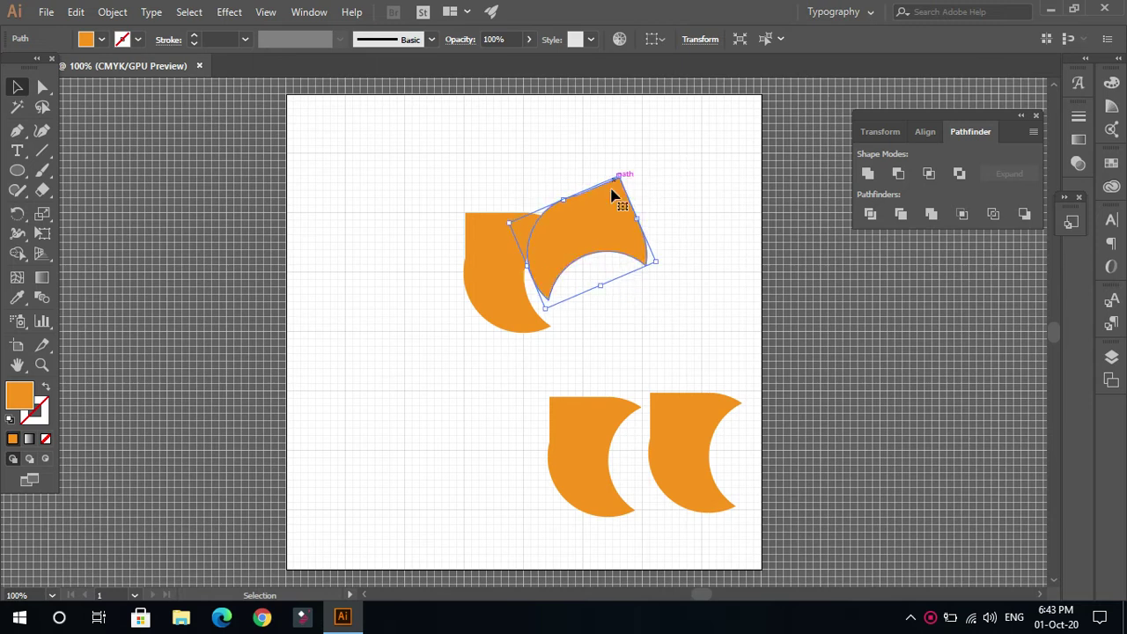
drag(581, 221, 574, 244)
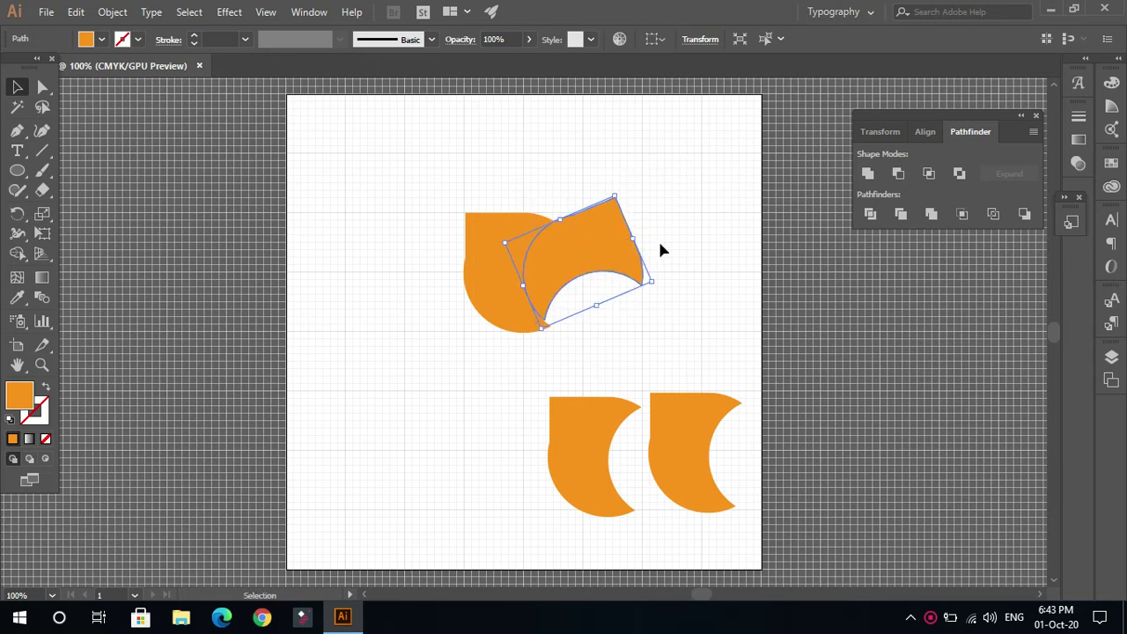
click(679, 234)
click(511, 229)
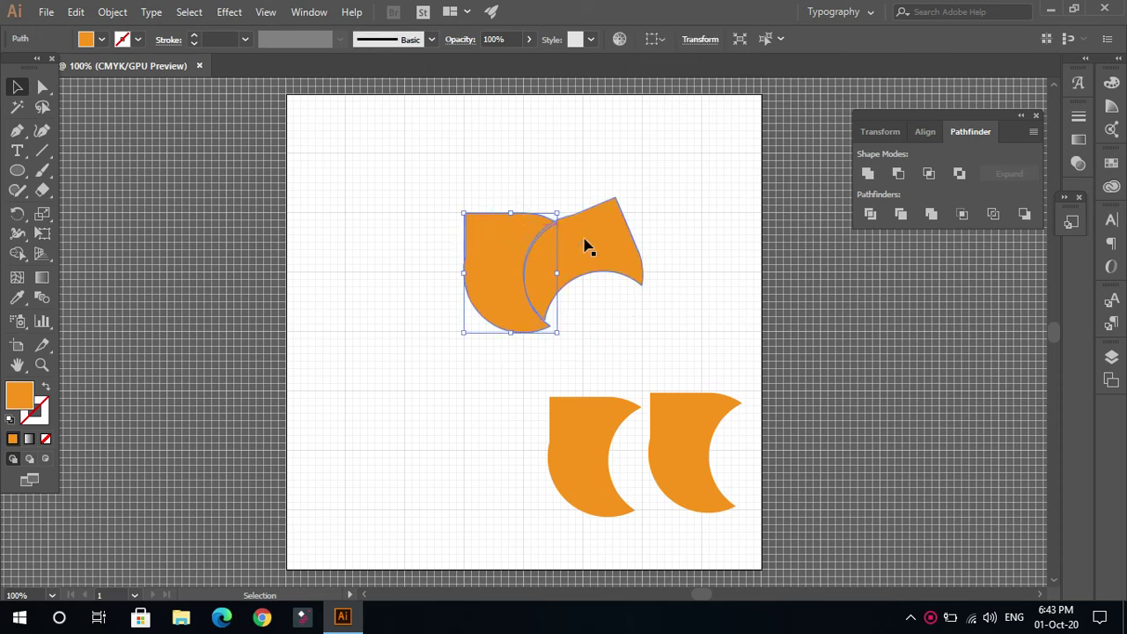
click(587, 244)
shift+click(507, 243)
click(702, 211)
mouse_move(584, 265)
mouse_down()
mouse_move(579, 274)
mouse_move(584, 264)
mouse_up()
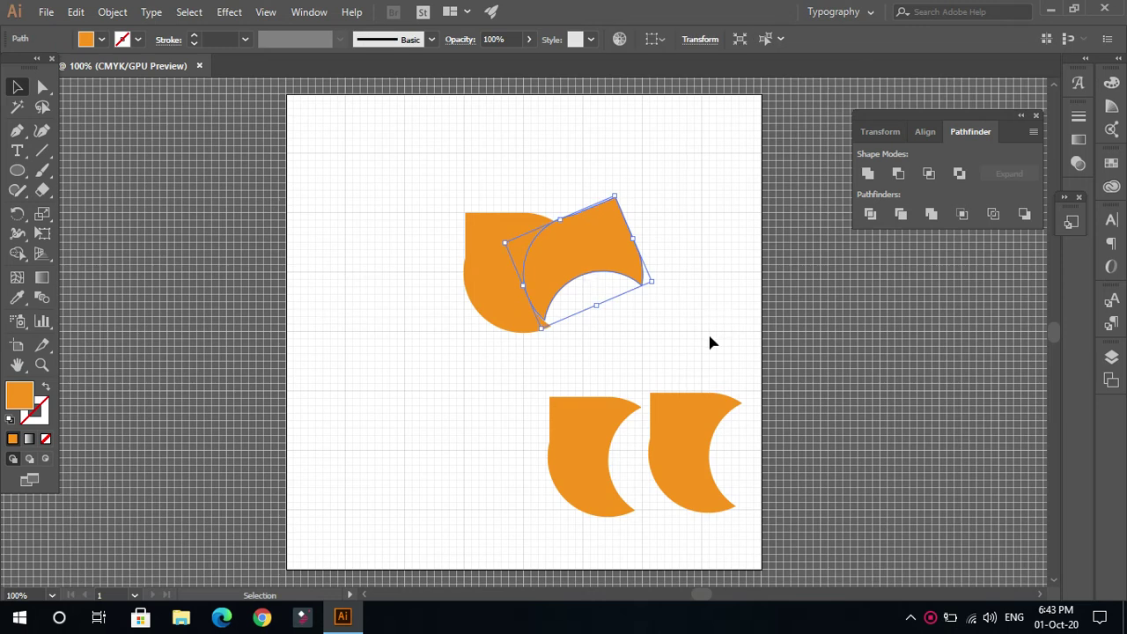
- Rotate the far-right orange copy clockwise so its bite faces lower left, and place it beneath the second petal as the third petal
click(693, 461)
drag(694, 461, 399, 439)
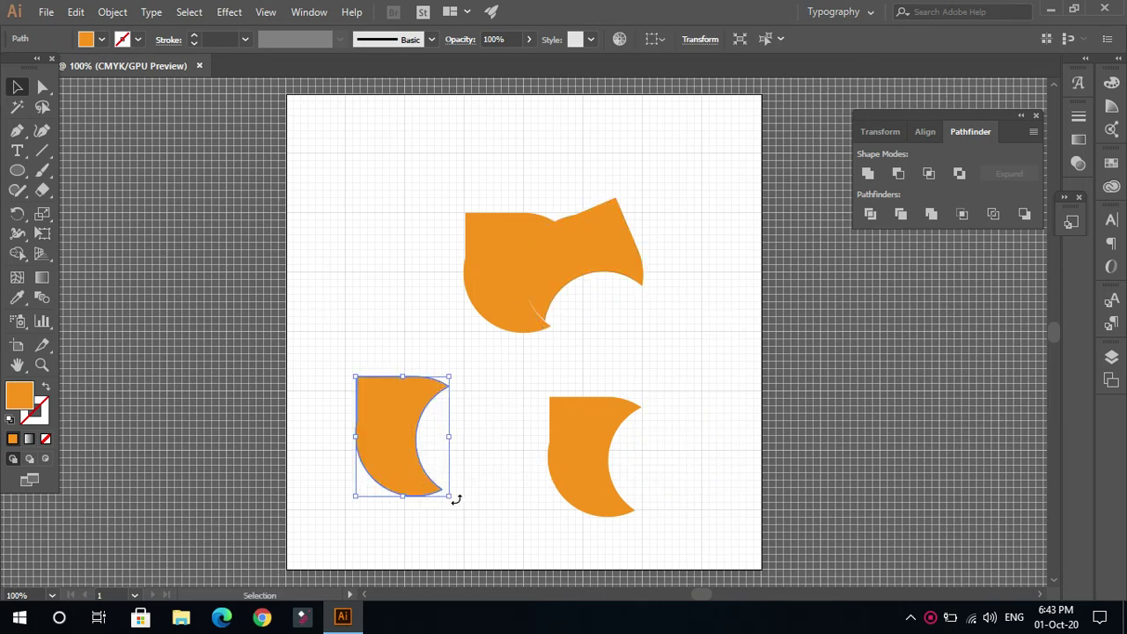
drag(458, 500, 323, 516)
drag(399, 428, 602, 308)
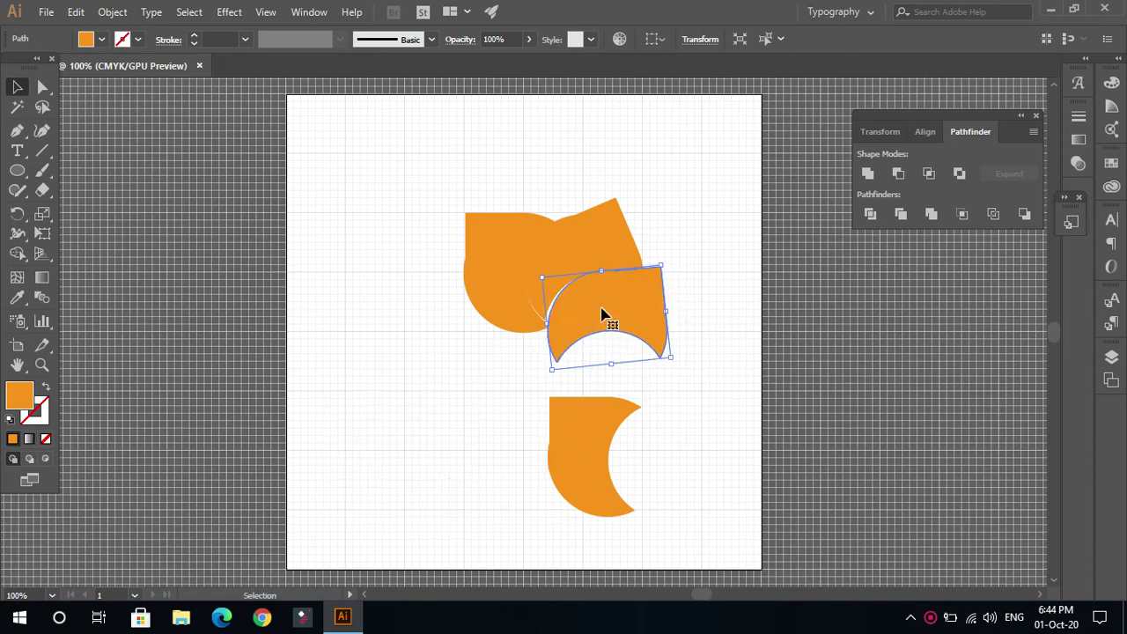
drag(661, 257, 678, 334)
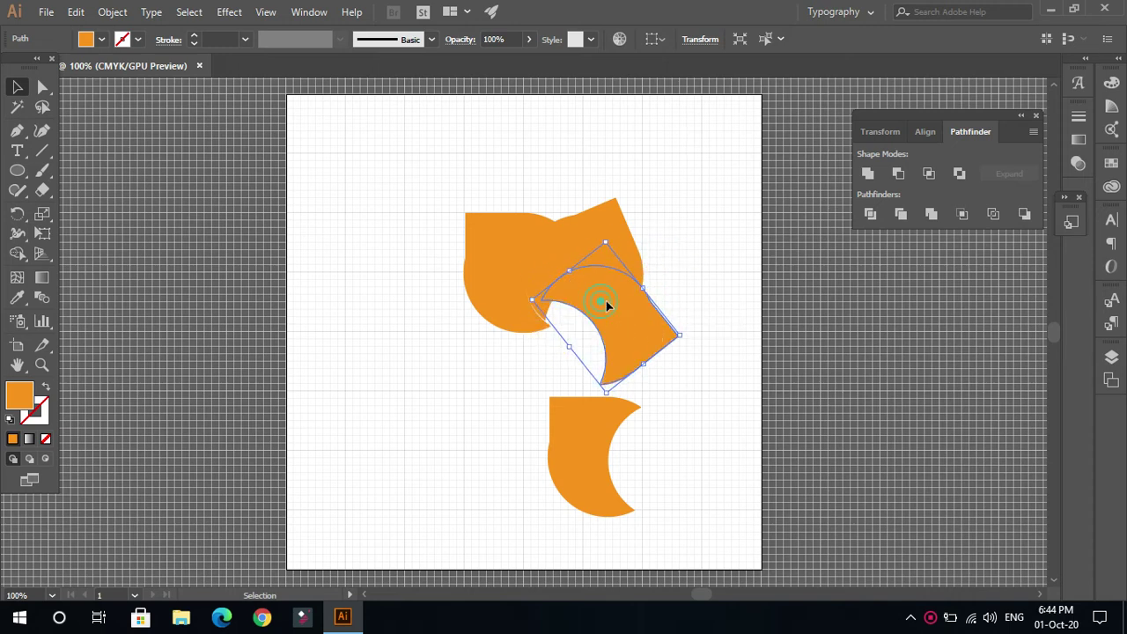
mouse_move(606, 300)
mouse_down()
mouse_move(616, 316)
mouse_move(606, 307)
mouse_up()
- Move the remaining copy to the lower left of the artboard and adjust the third petal against the second petal's bite
drag(587, 432, 414, 435)
drag(615, 326, 622, 329)
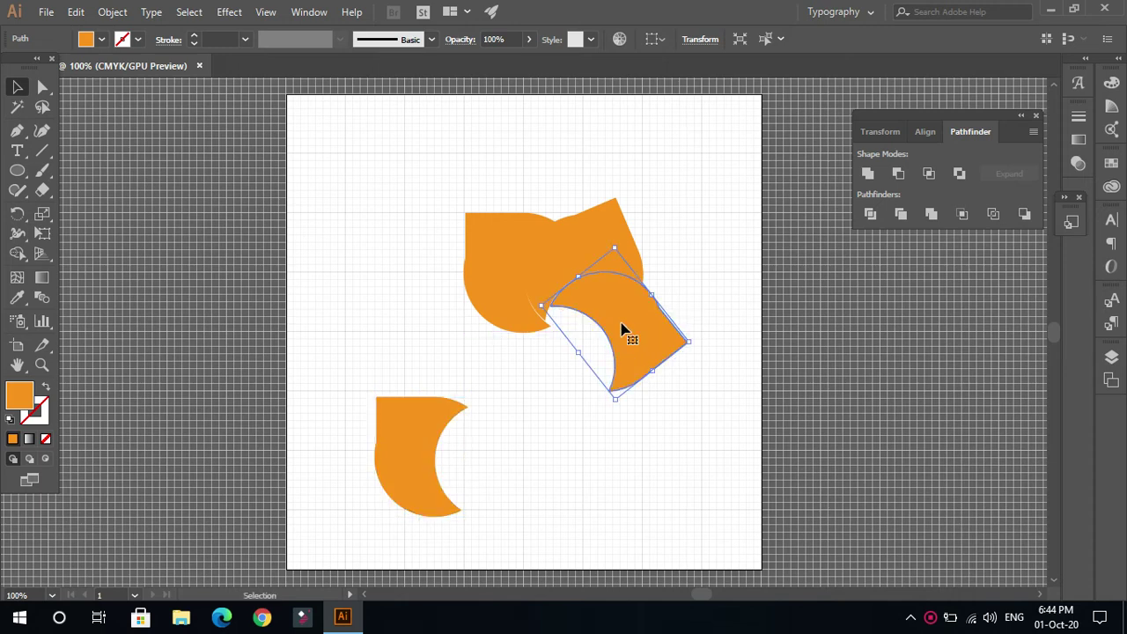
click(535, 422)
drag(627, 327, 627, 328)
drag(622, 327, 625, 327)
- Rotate the remaining orange copy counterclockwise so its bite faces up, and move it beneath the original as the fourth petal
click(389, 454)
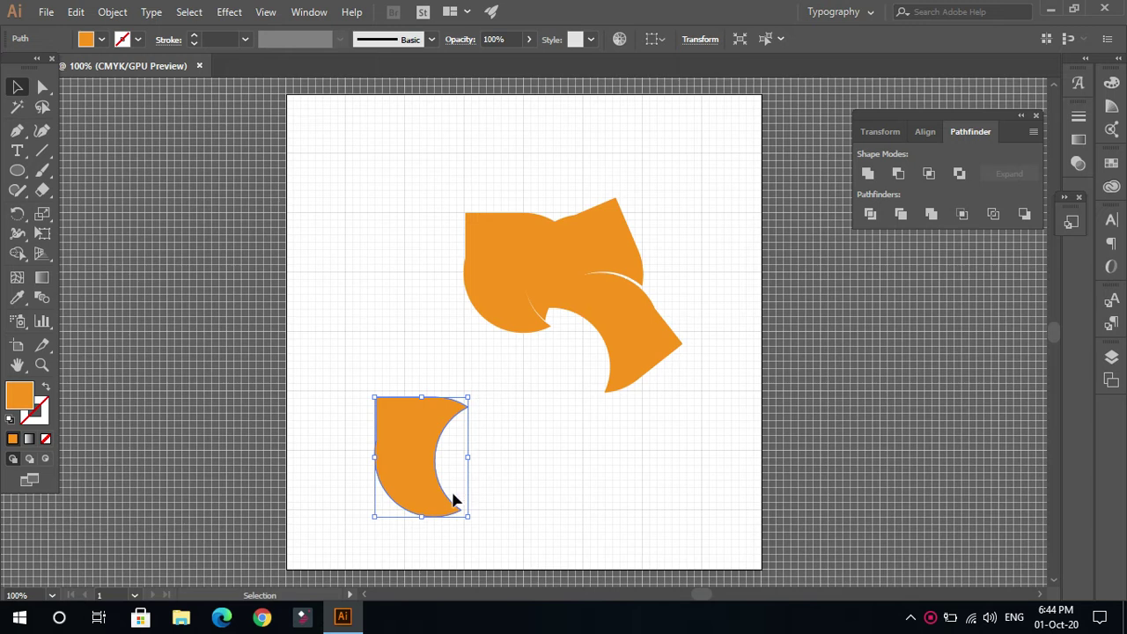
click(468, 521)
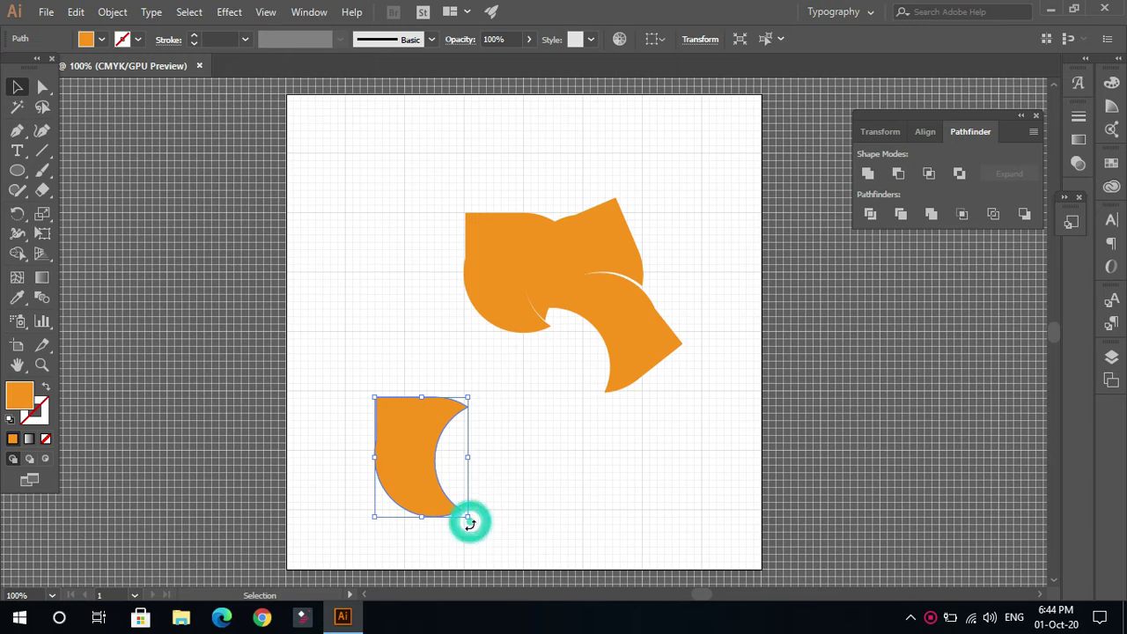
click(470, 521)
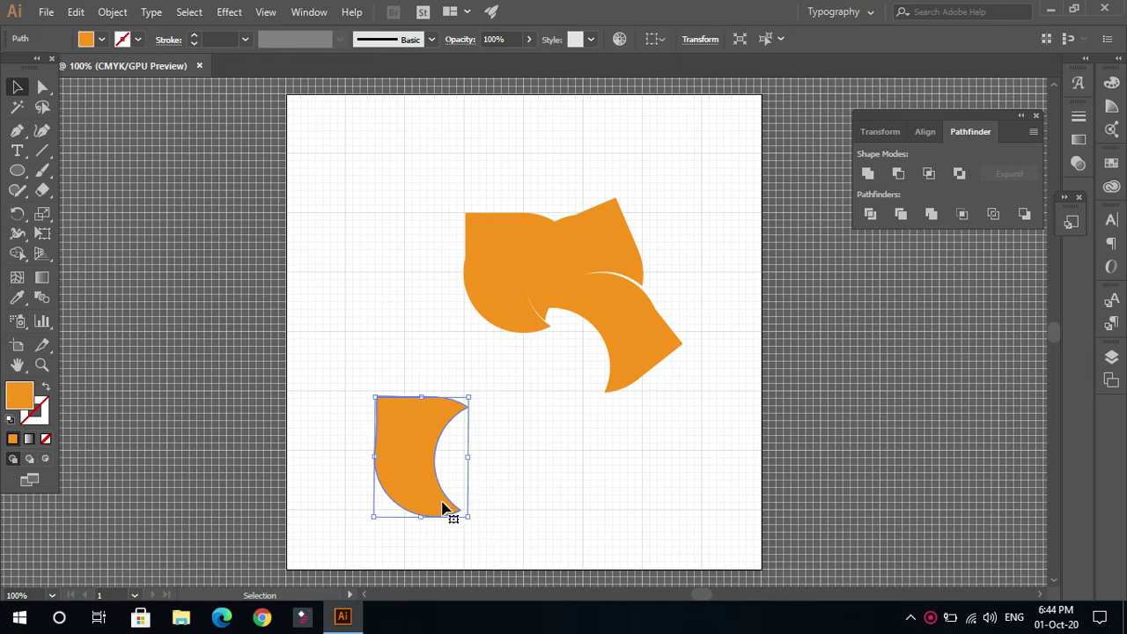
drag(446, 503, 502, 413)
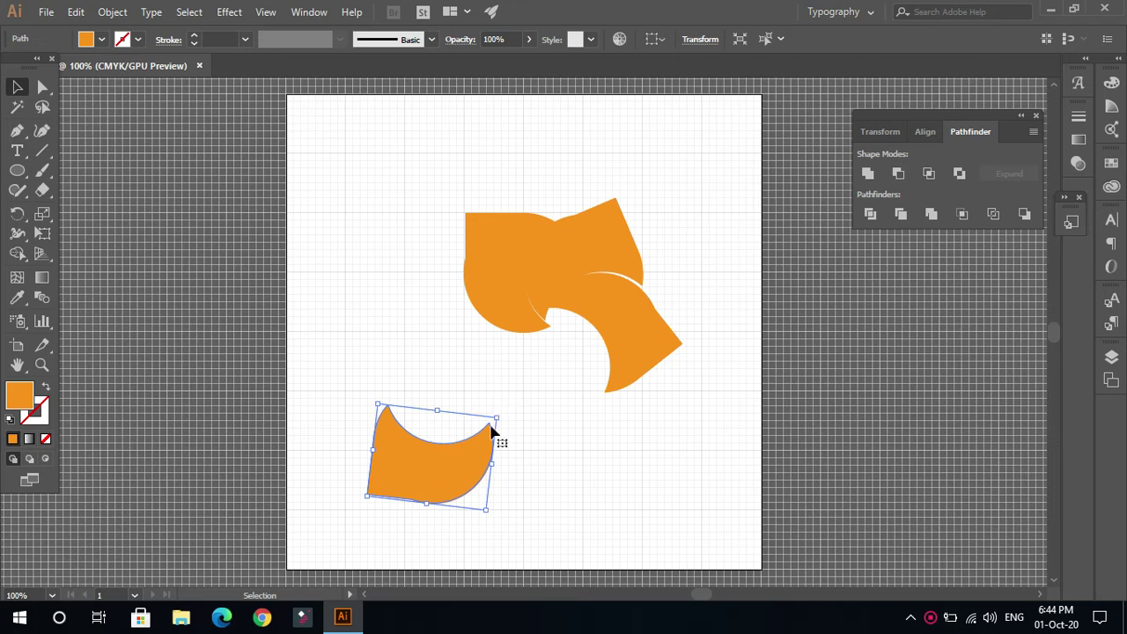
drag(448, 483, 525, 387)
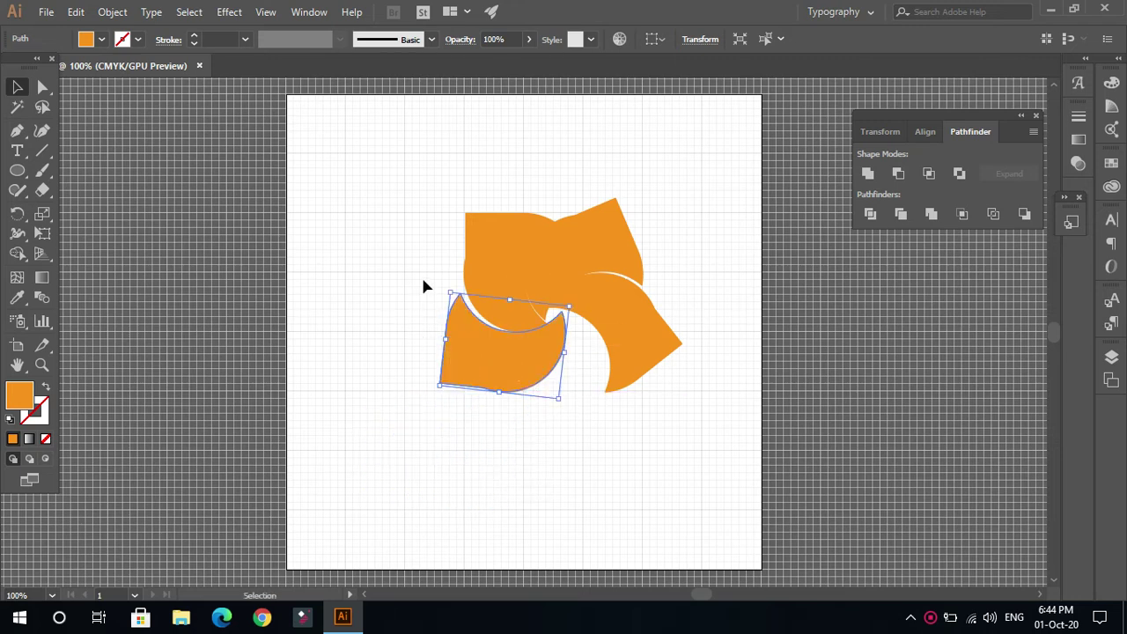
- Refine the fourth petal's rotation and position so its bite wraps the original's lower curve, and nudge it slightly up
drag(446, 288, 556, 389)
click(660, 435)
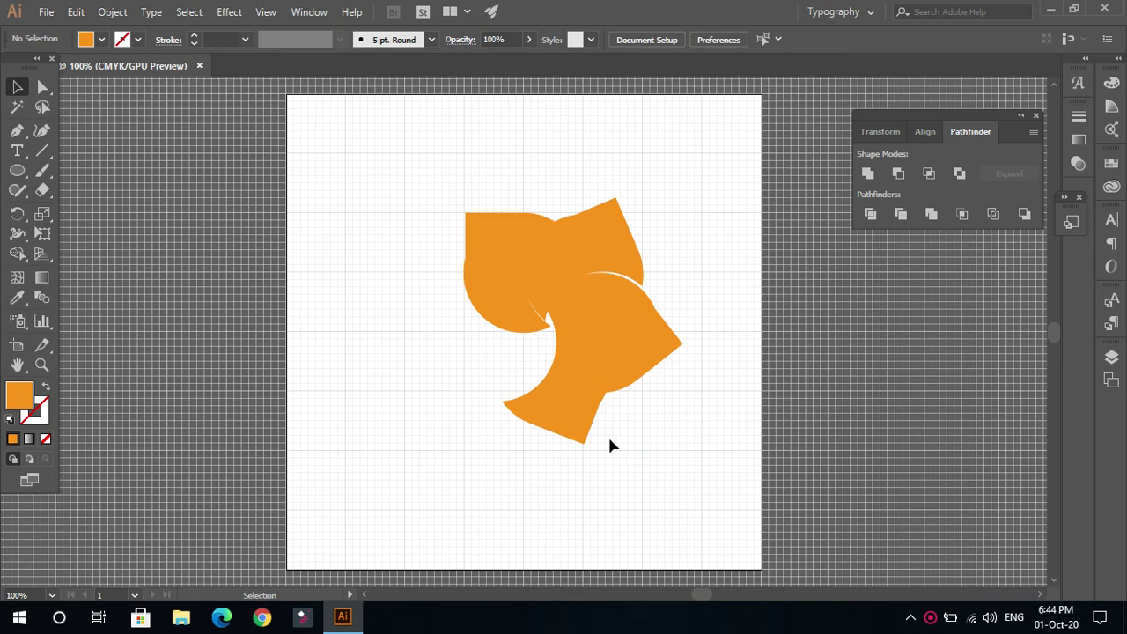
click(569, 428)
drag(596, 454, 514, 446)
drag(560, 398, 528, 379)
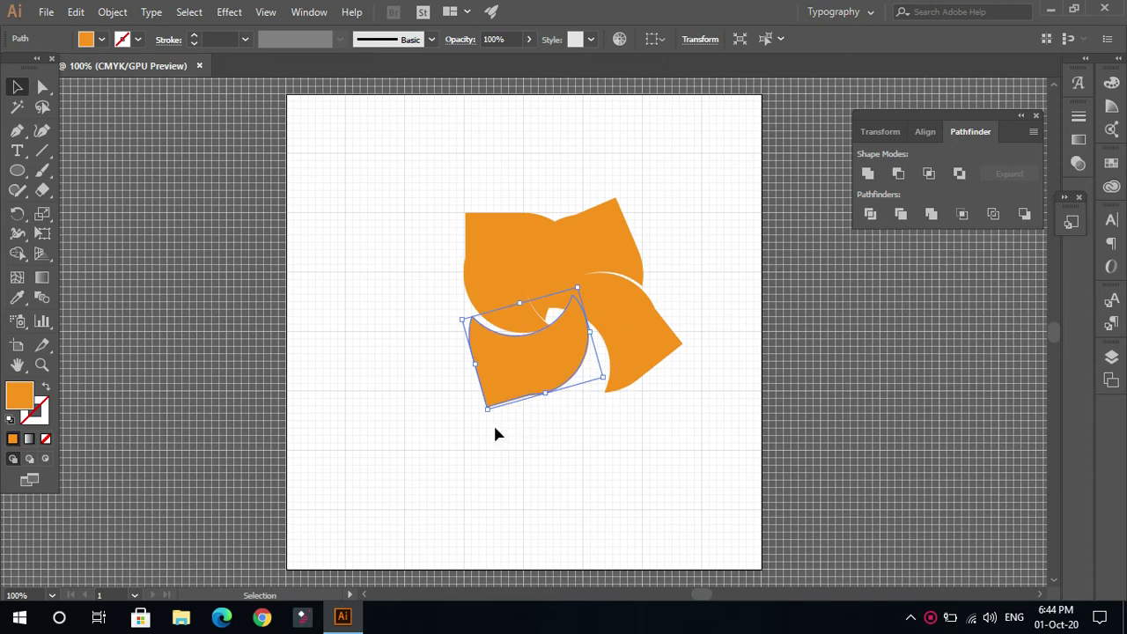
mouse_move(487, 421)
mouse_down()
mouse_move(463, 411)
mouse_move(469, 422)
mouse_up()
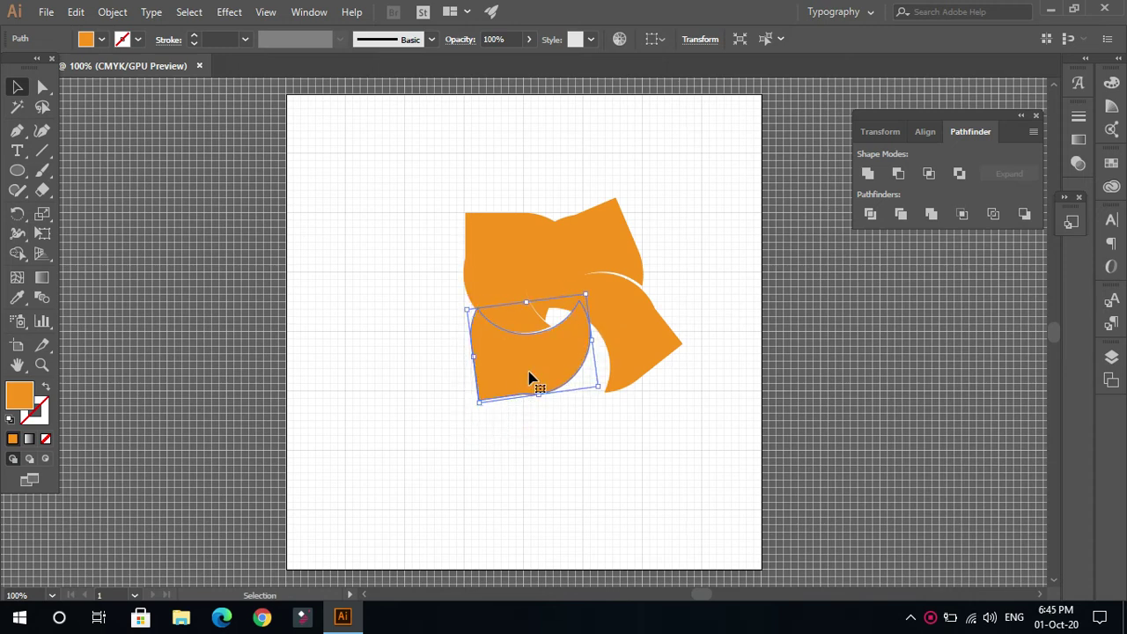
key(Up)
key(Up)
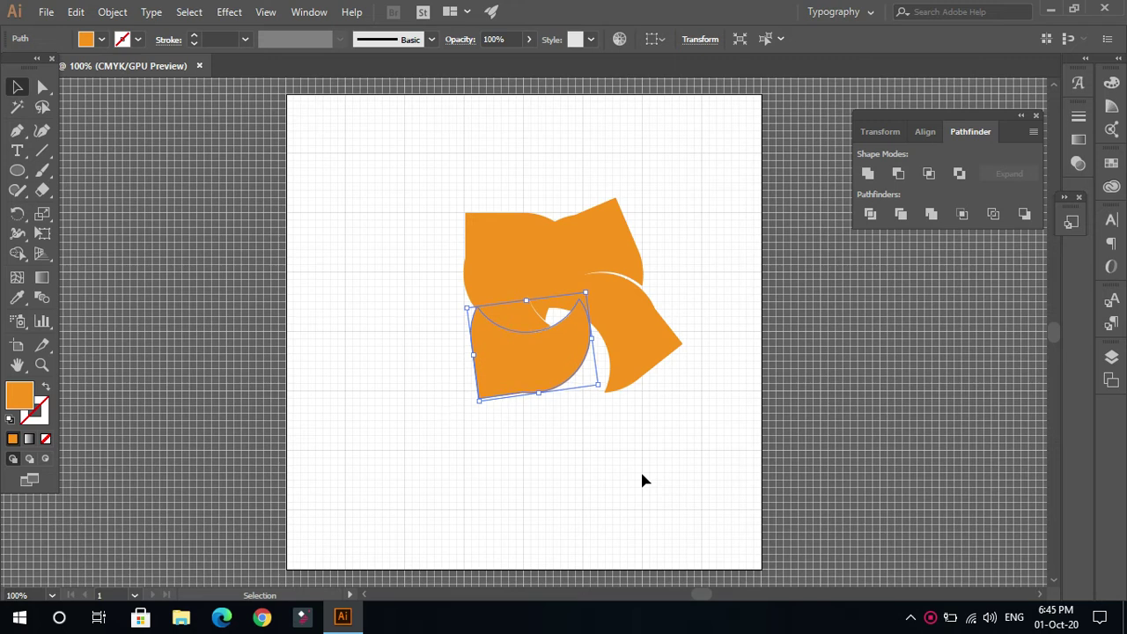
- Nudge the third petal down and rotate it clockwise so its square corner points to the lower right
click(662, 338)
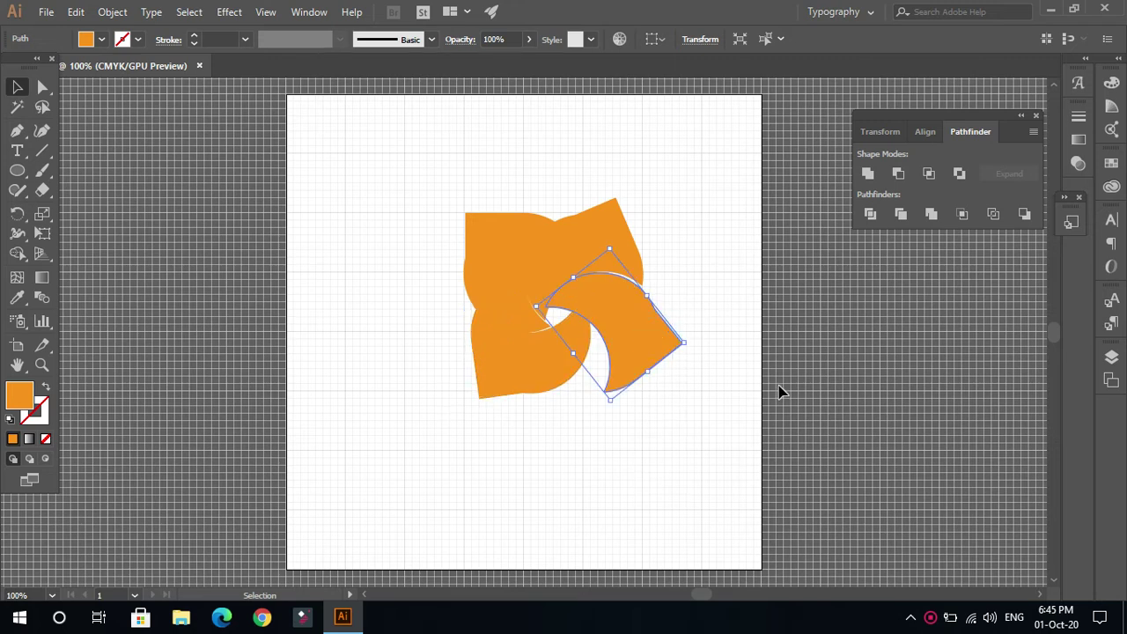
key(Down)
key(Down)
key(Down)
key(Down)
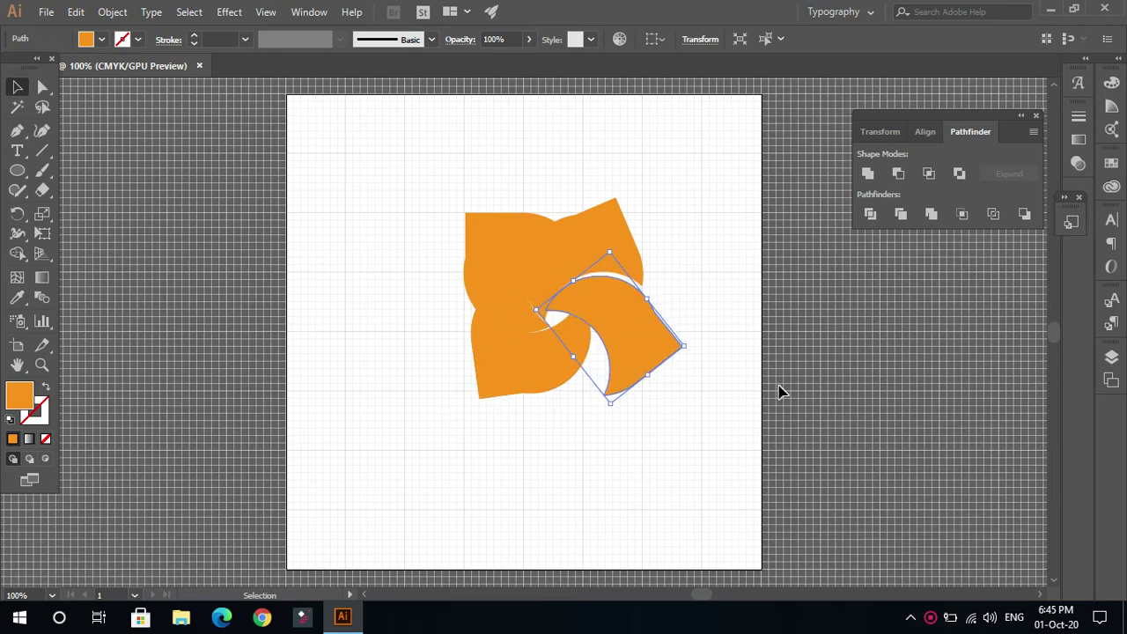
drag(693, 340, 667, 370)
drag(640, 335, 639, 336)
- Nudge the third petal left and down over the fourth petal's curve, and rotate it slightly clockwise
key(Left)
key(Left)
key(Left)
key(Left)
key(Left)
key(Left)
key(Left)
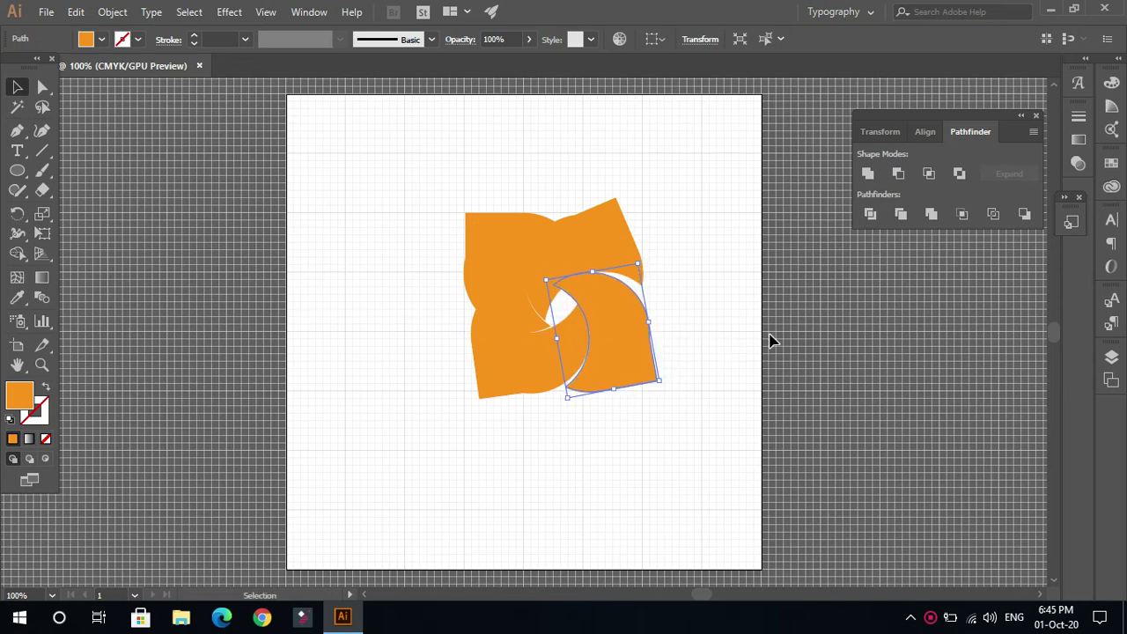
key(Down)
drag(671, 388, 667, 390)
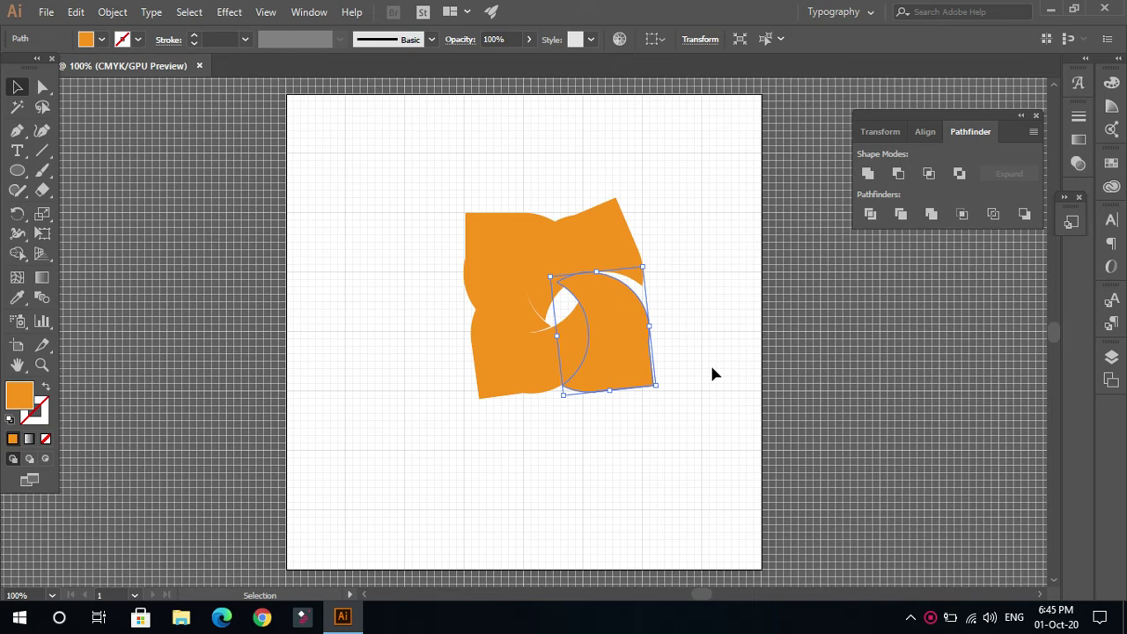
- Rotate the upper-right petal slightly clockwise, fit it against the neighbouring petals, and deselect it
click(605, 231)
drag(619, 185, 643, 185)
drag(591, 249, 622, 236)
click(646, 191)
- Rotate the upper-left petal slightly counterclockwise, shift it down to align with the adjoining petals, and deselect it
click(481, 229)
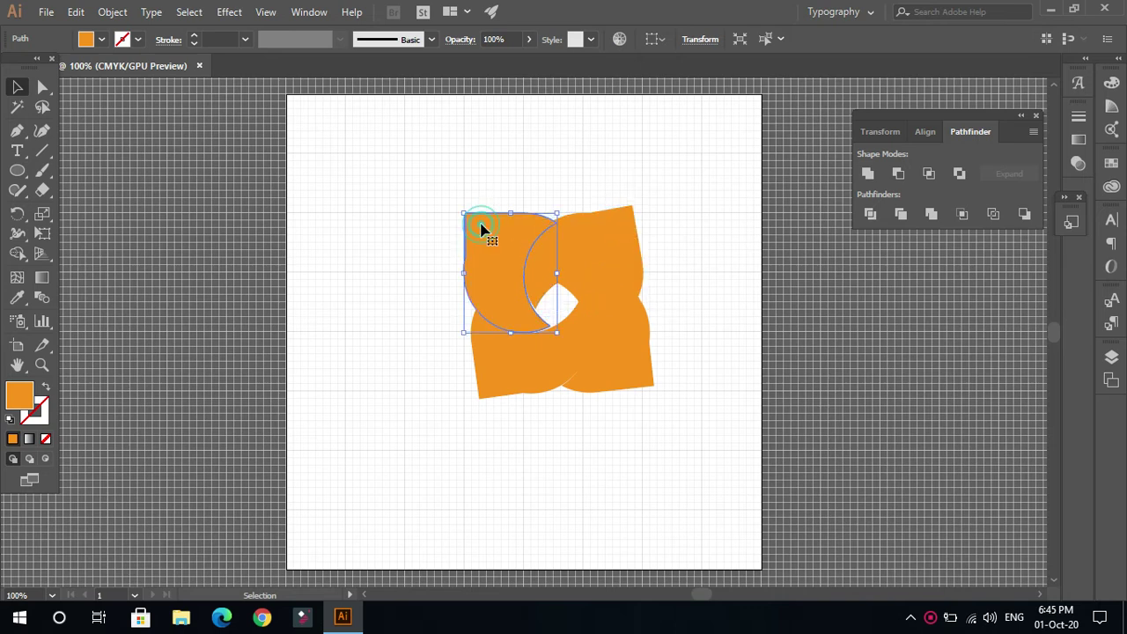
mouse_move(458, 205)
mouse_down()
mouse_move(461, 191)
mouse_move(455, 206)
mouse_up()
mouse_move(503, 276)
mouse_down()
mouse_move(491, 261)
mouse_move(509, 290)
mouse_up()
click(685, 277)
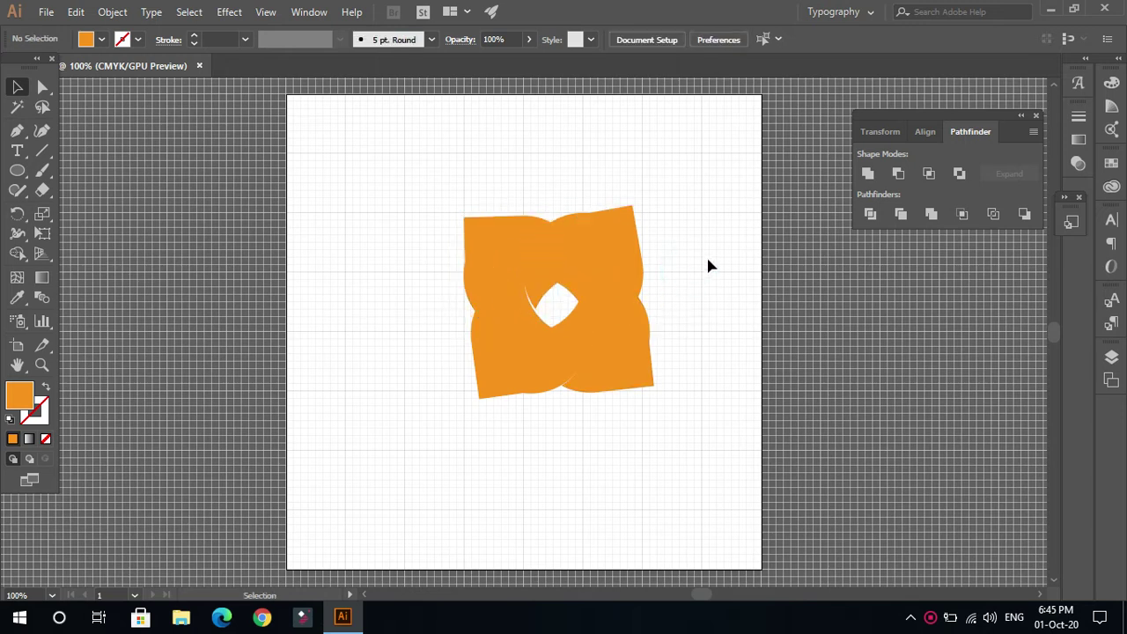
- Nudge the upper-right petal left to close the gap beside the central opening, and deselect it
click(554, 273)
key(Left)
key(Left)
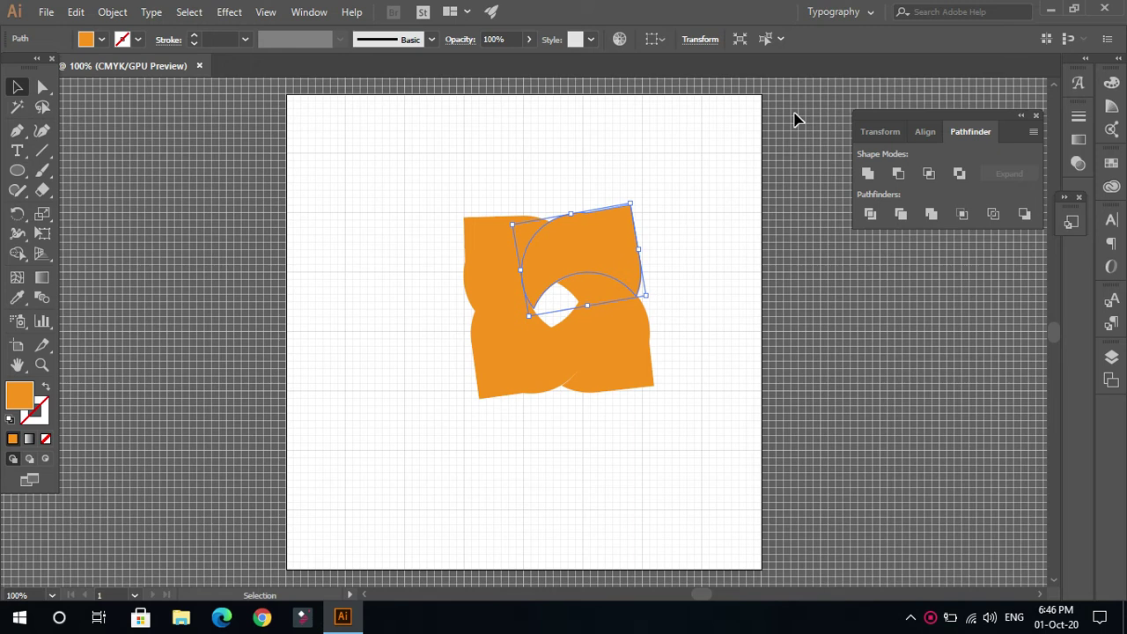
key(Right)
key(Left)
click(739, 209)
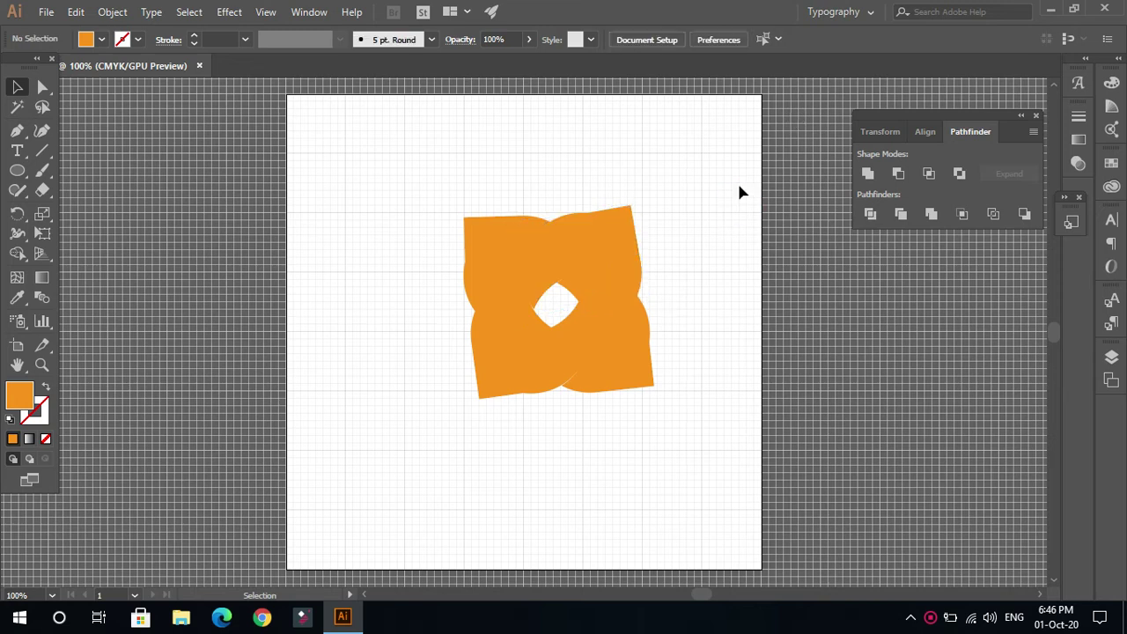
- Nudge the lower-right petal against the lower-left one, select all the shapes to check their outlines, and deselect them
click(606, 371)
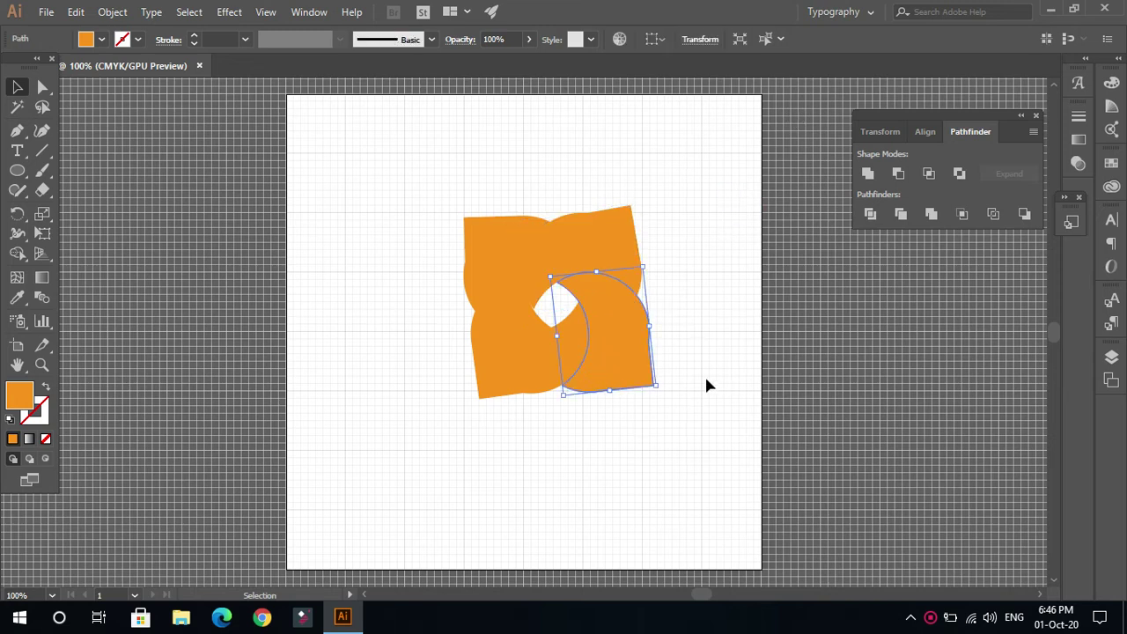
click(724, 352)
drag(442, 208, 681, 332)
drag(681, 431, 672, 419)
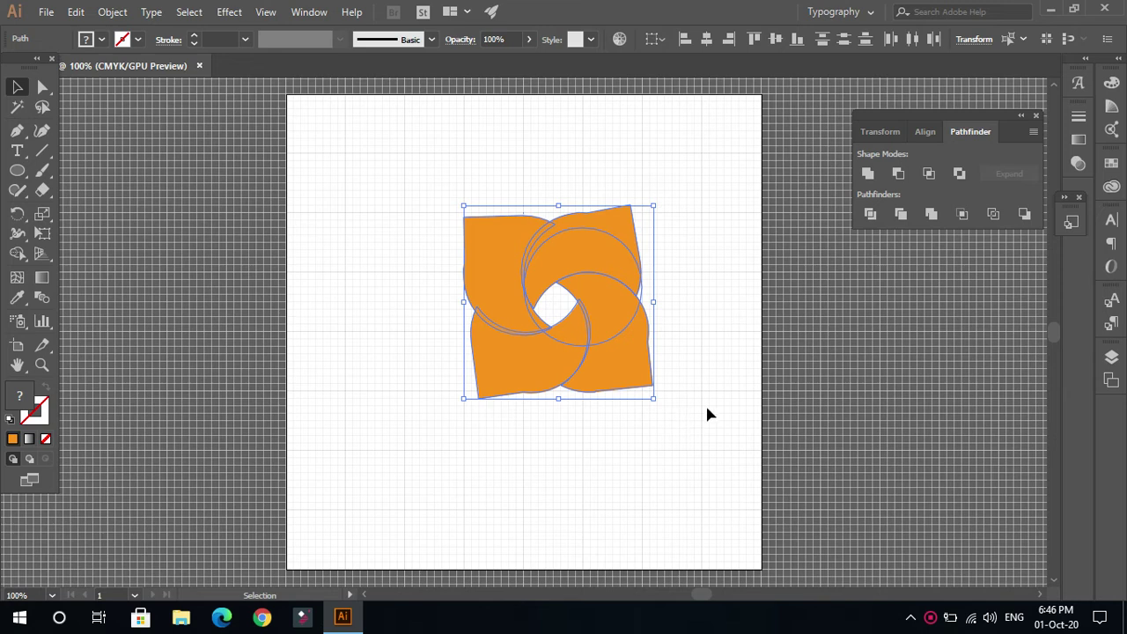
click(744, 279)
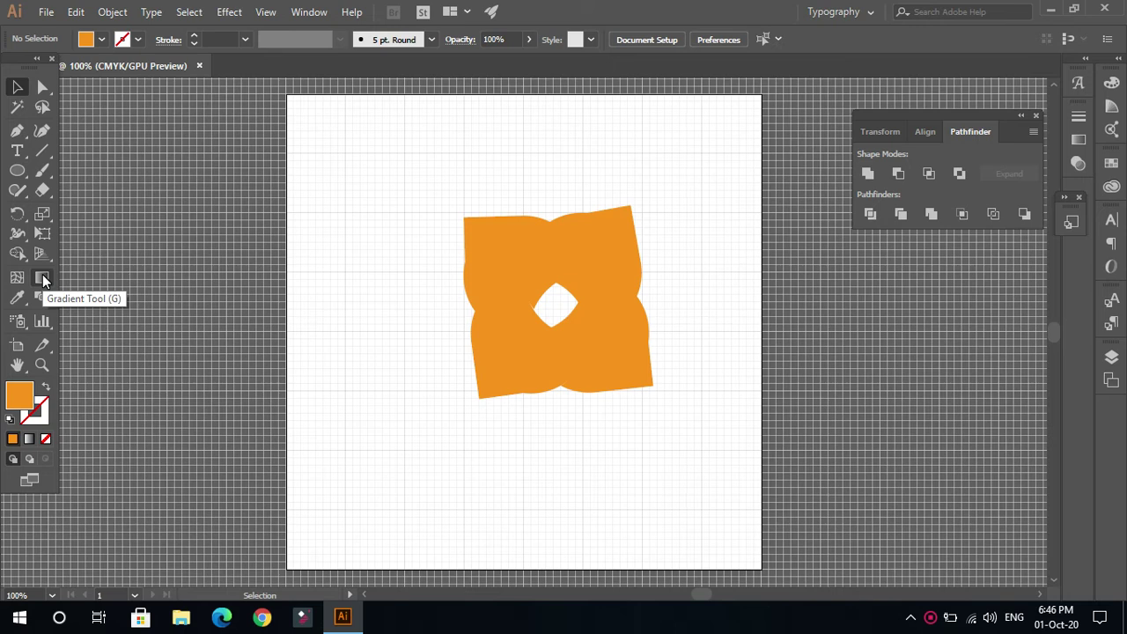
- Open the gradient settings and activate a linear orange-to-black gradient with nothing selected
click(306, 12)
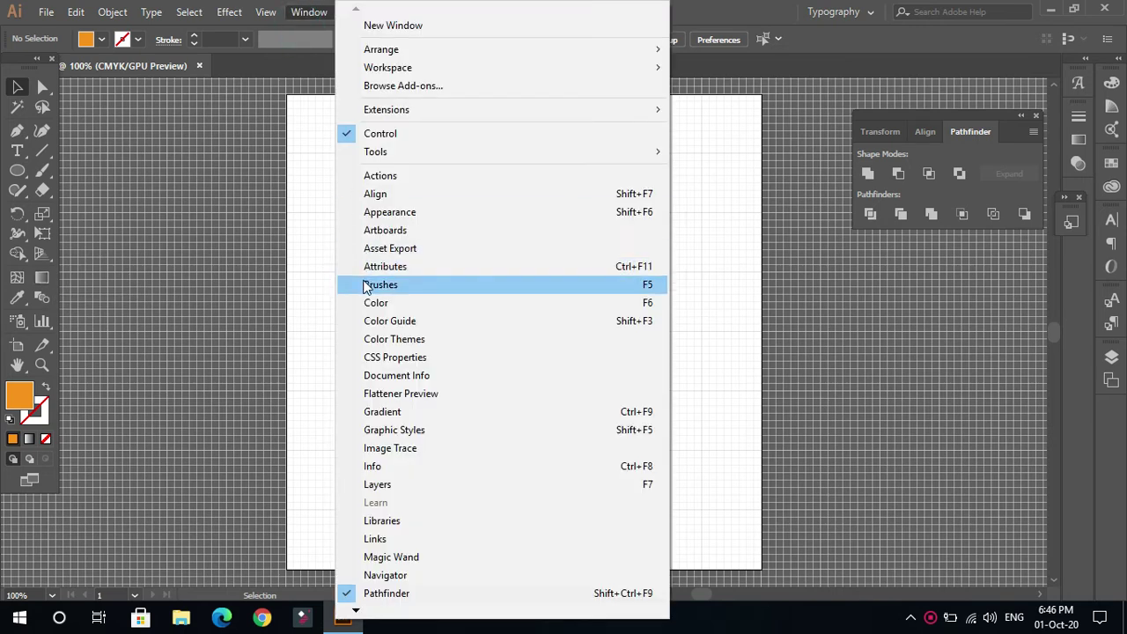
click(379, 414)
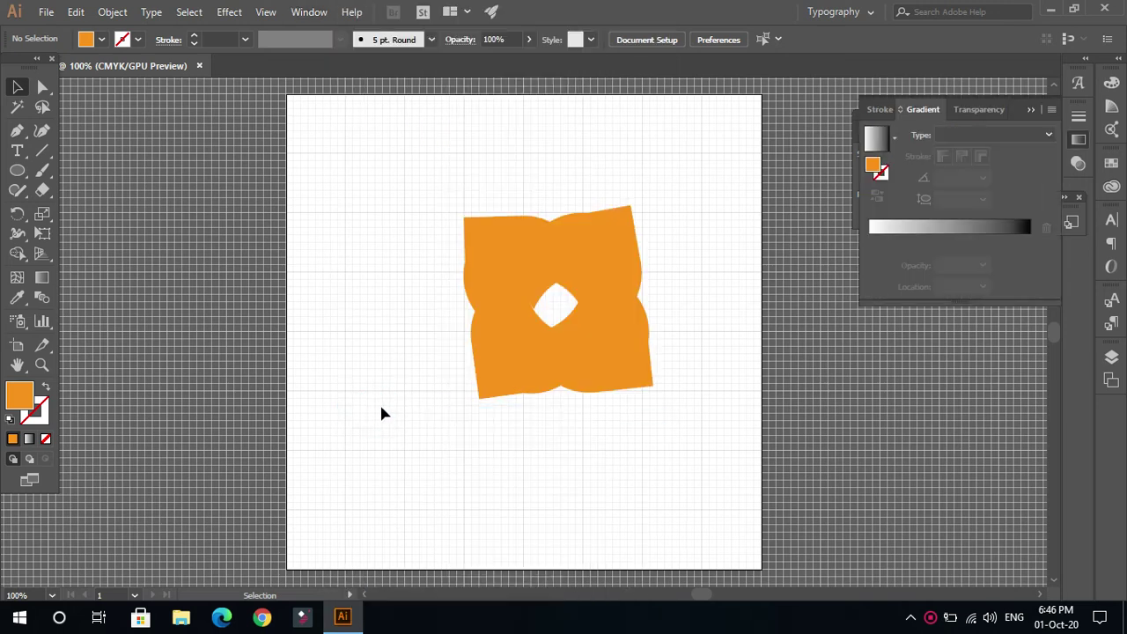
click(872, 230)
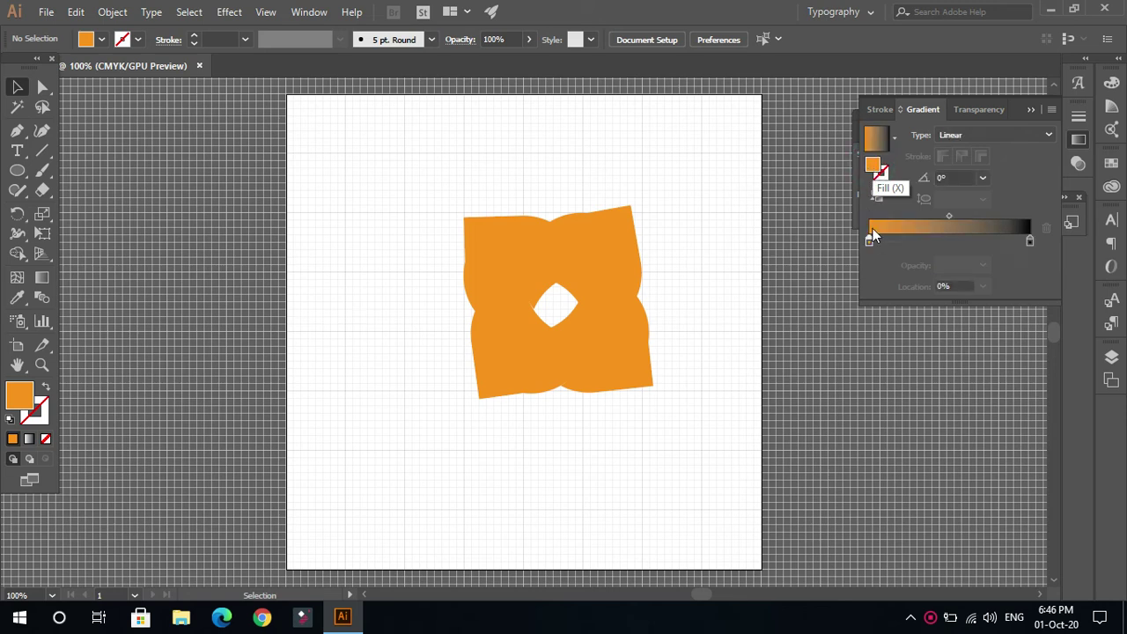
- Select the upper-left petal and fill it with the linear orange-to-black gradient
click(17, 88)
click(500, 254)
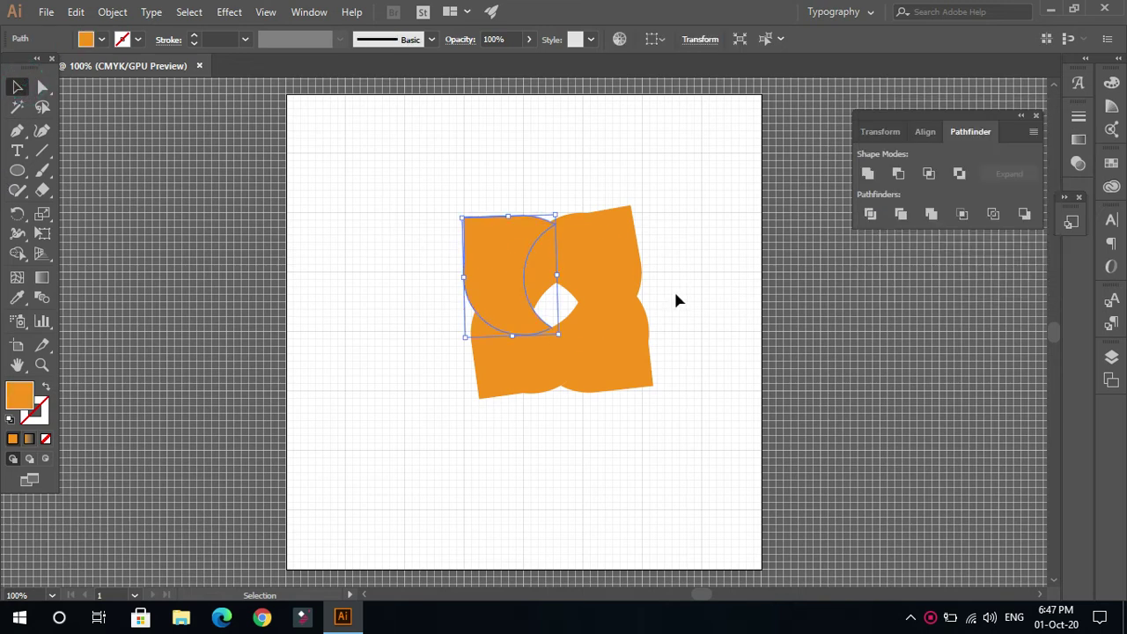
click(608, 254)
click(493, 347)
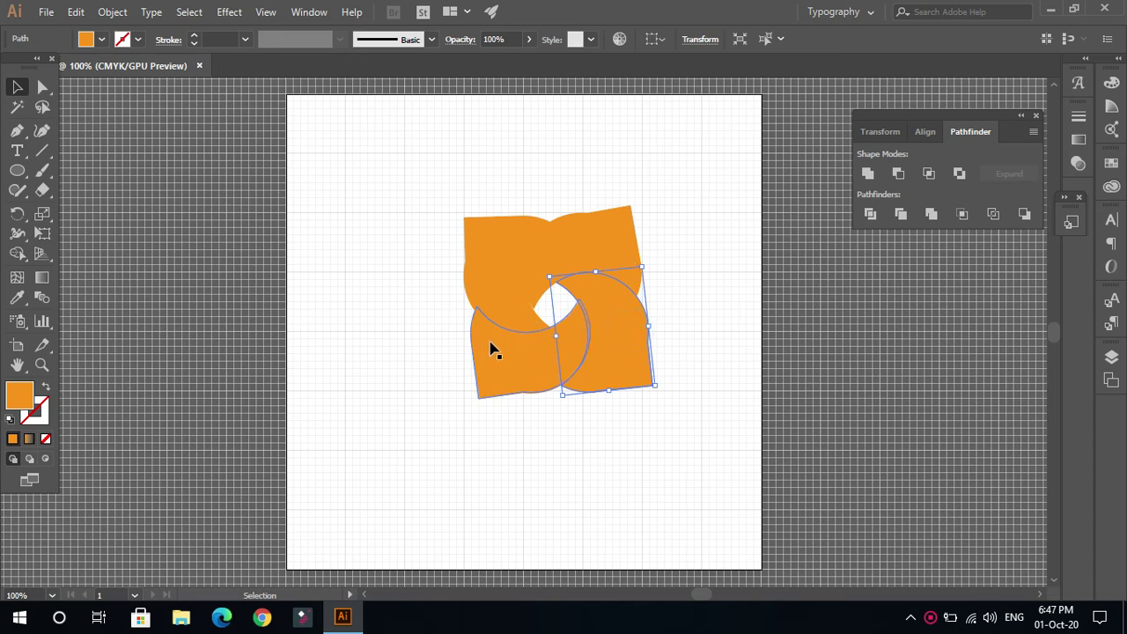
click(480, 256)
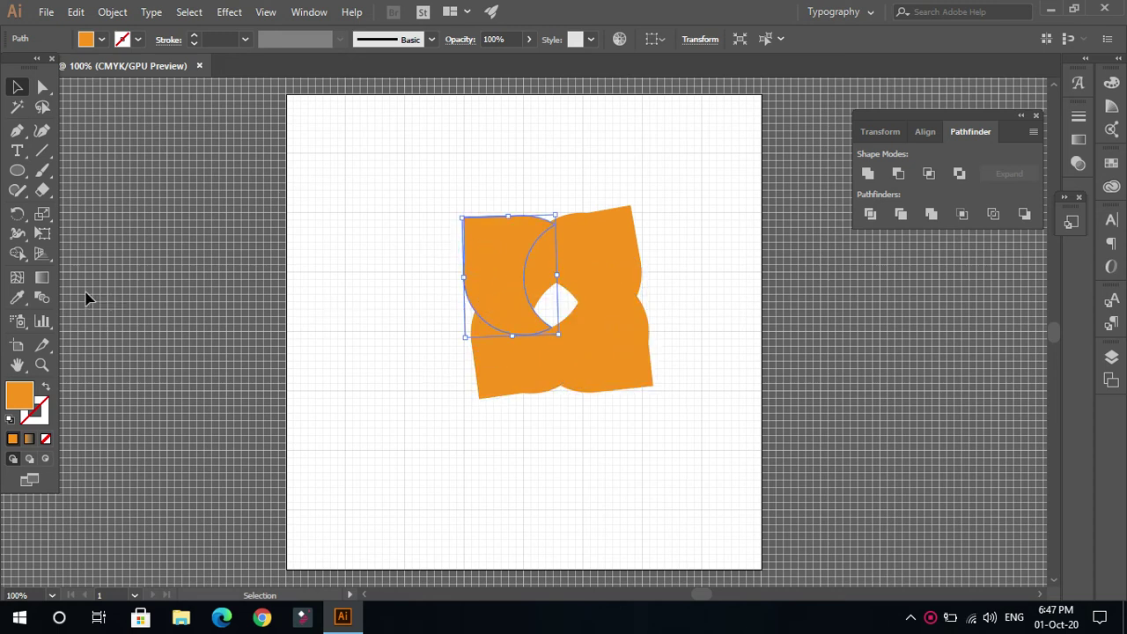
click(42, 280)
double_click(42, 281)
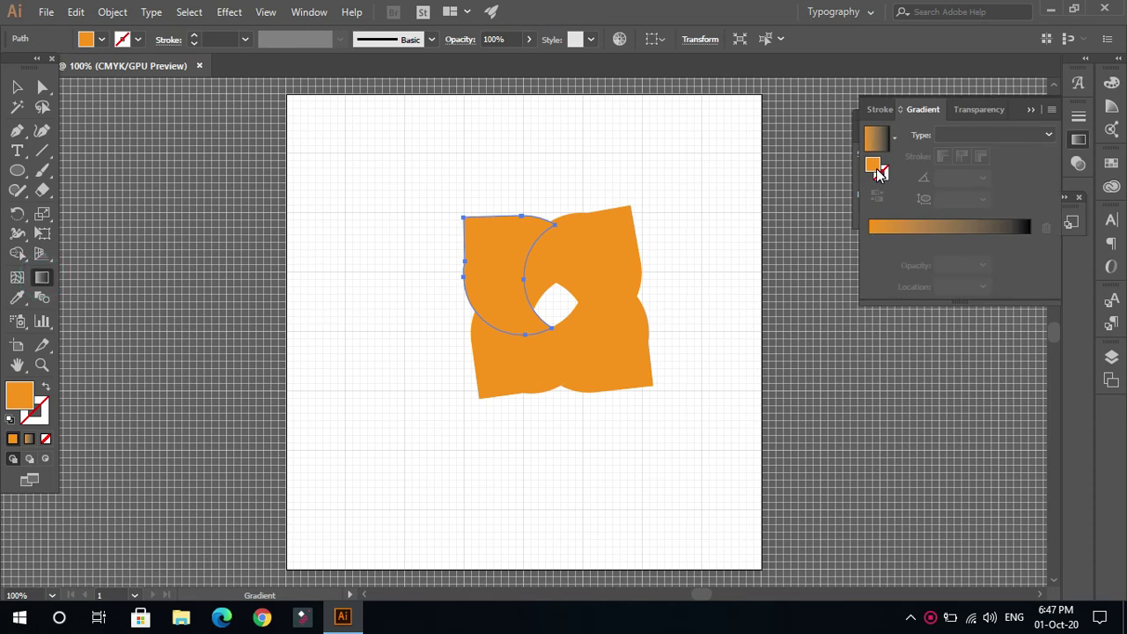
click(907, 229)
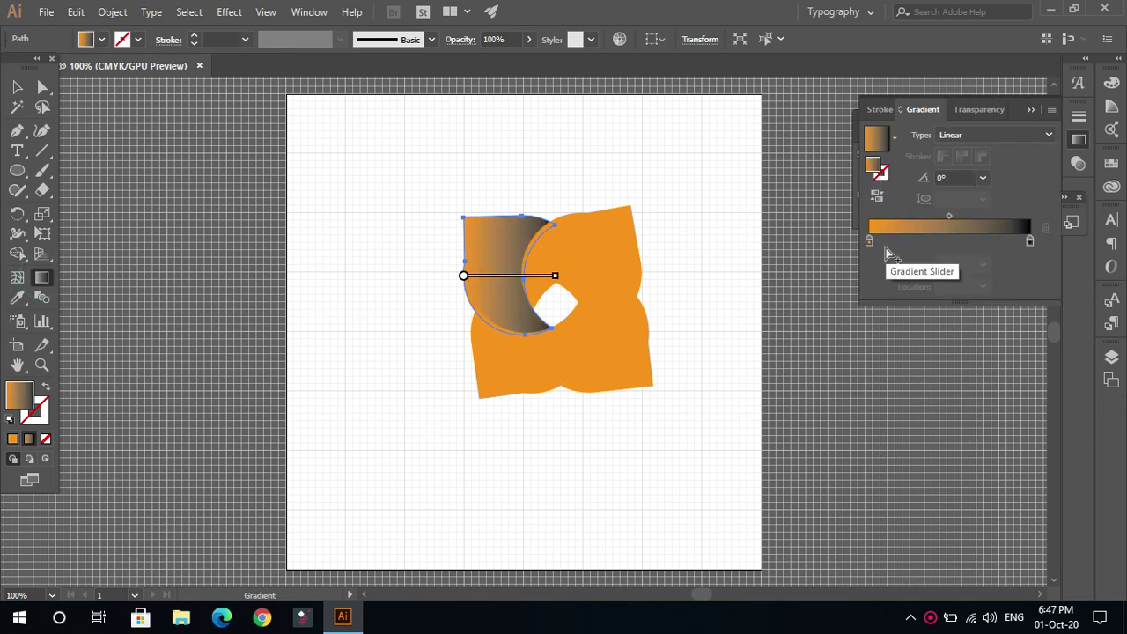
- Add a gradient stop at 15.33% on the upper-left petal and colour it red-orange E85938
drag(871, 241, 893, 247)
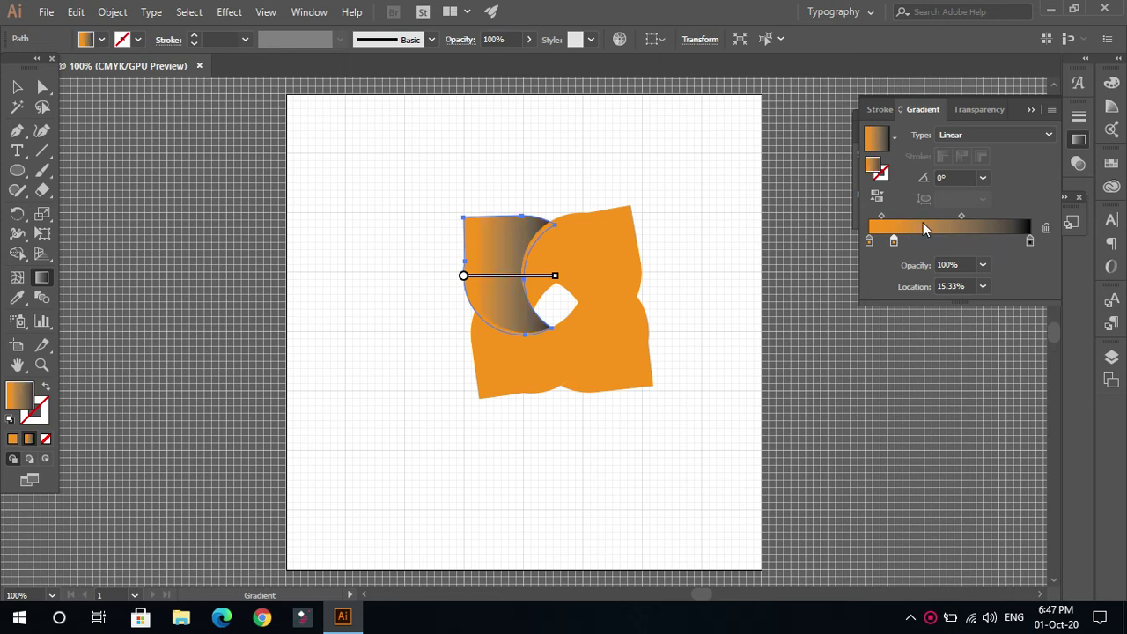
double_click(877, 167)
drag(943, 463, 930, 314)
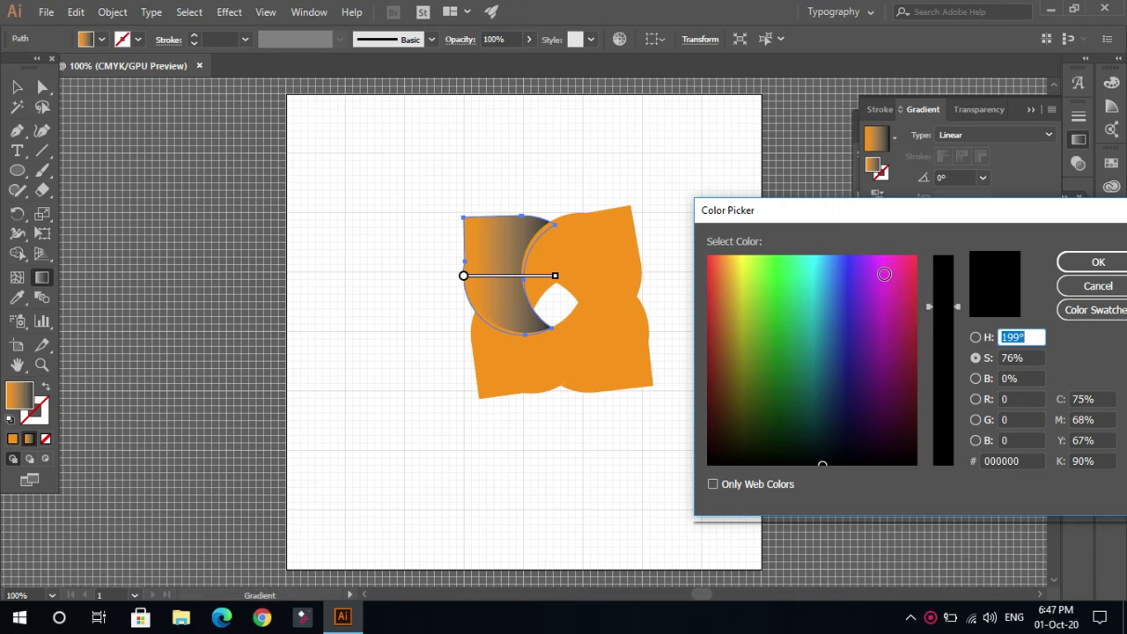
click(715, 273)
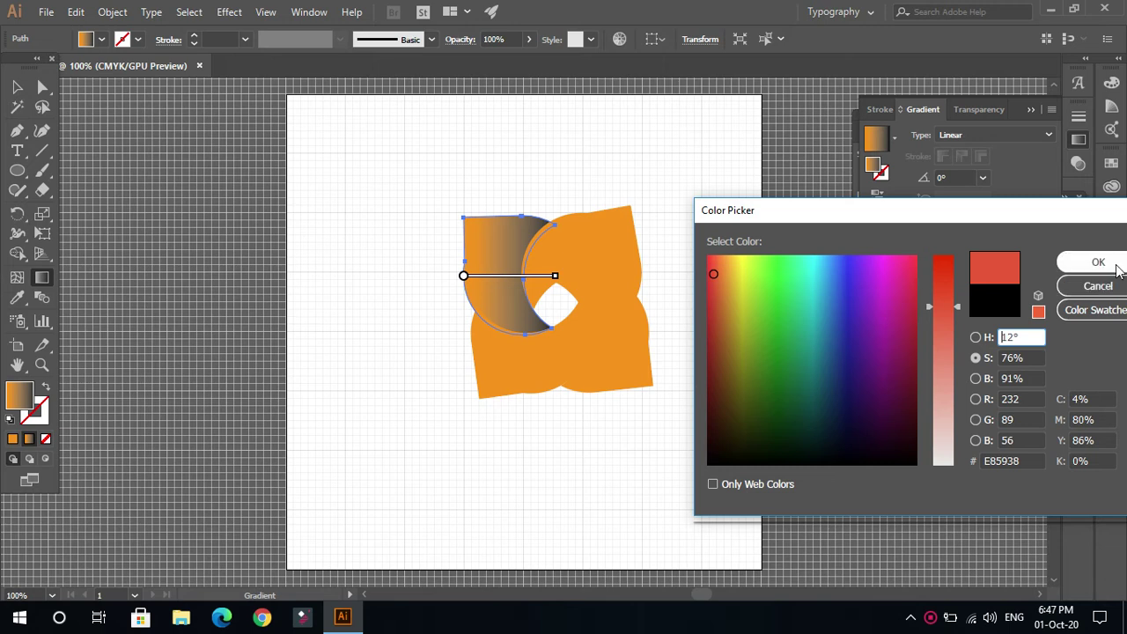
click(1110, 264)
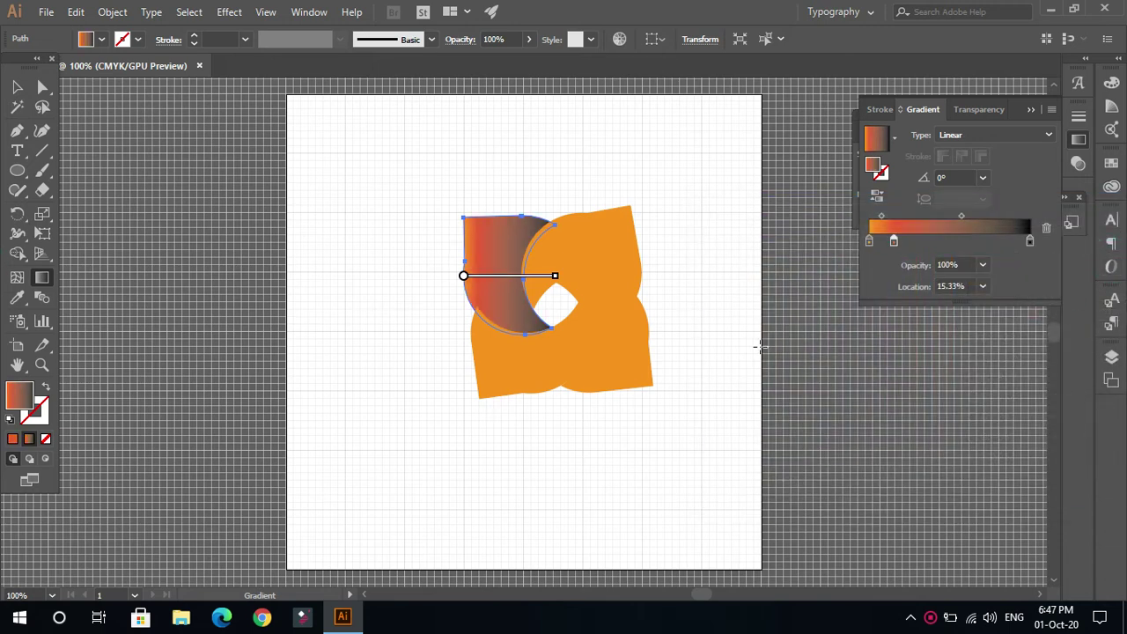
- Remove the black stop from the petal's gradient, shift the red stop toward the inner edge, and move the orange stop inward
mouse_move(466, 277)
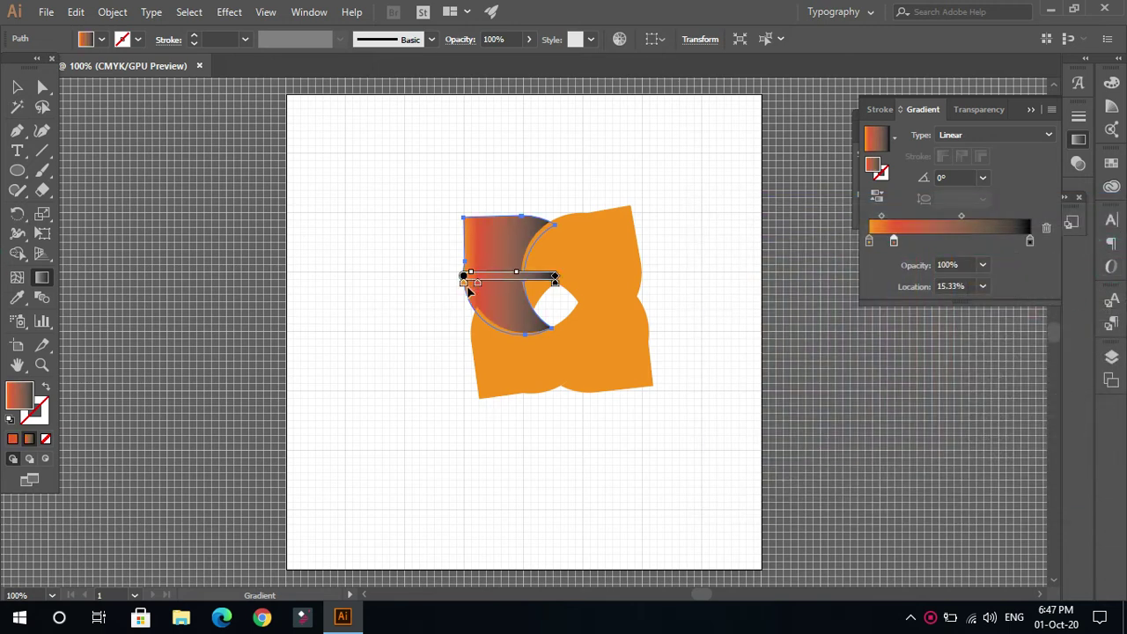
drag(475, 289, 546, 288)
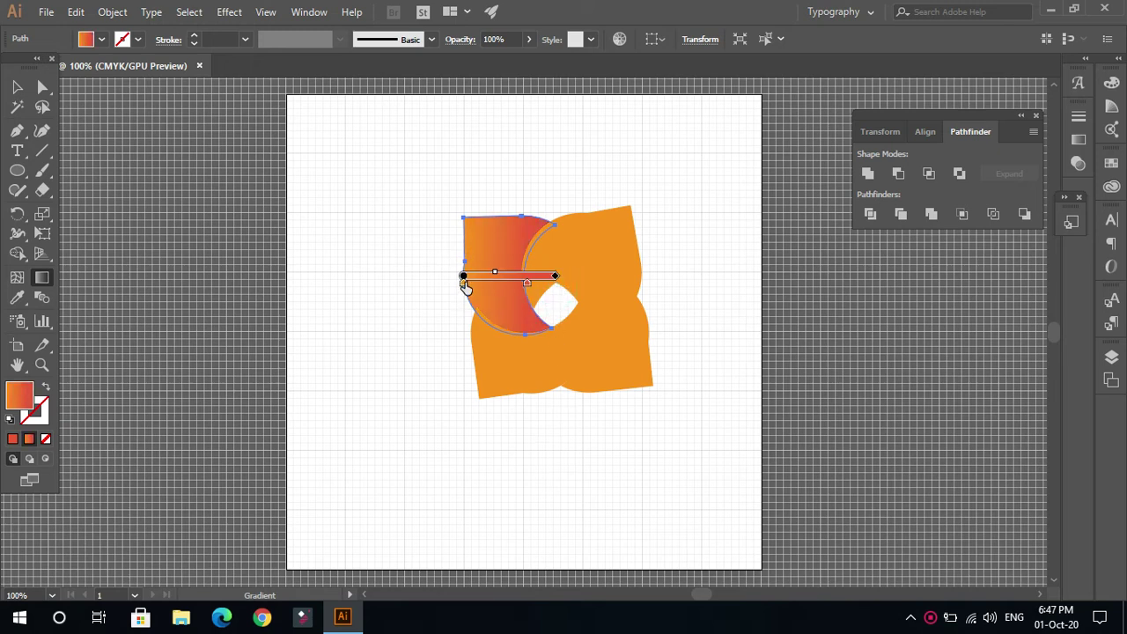
drag(464, 289, 490, 289)
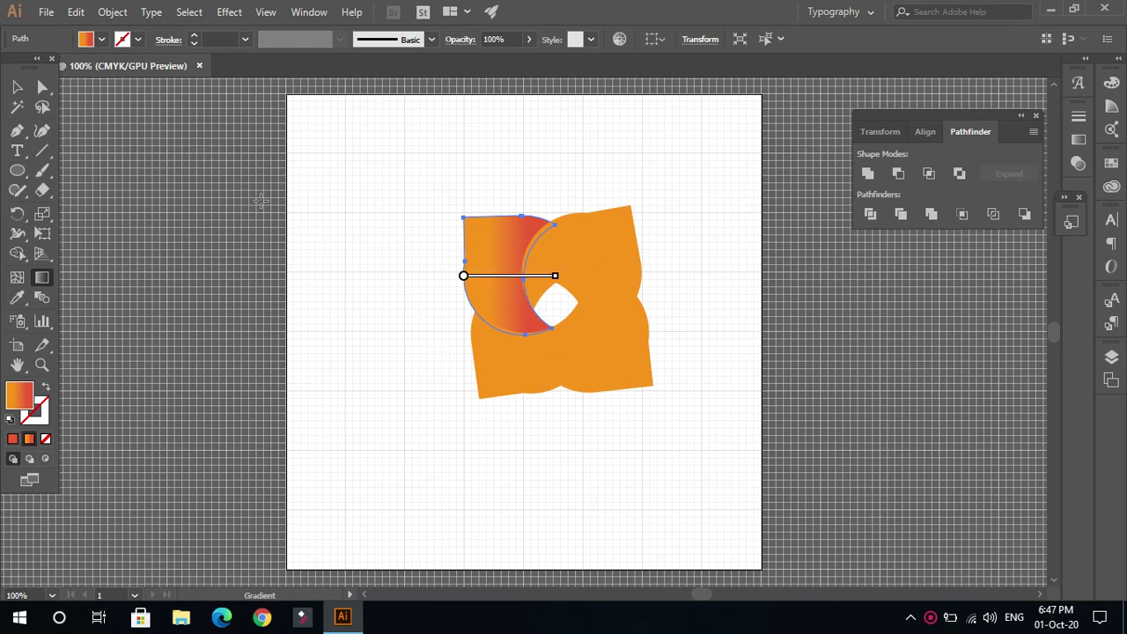
- Choose green 5BDD3C as the petal's colour and replace the gradient's orange stop with a green one at 3.77%
double_click(41, 277)
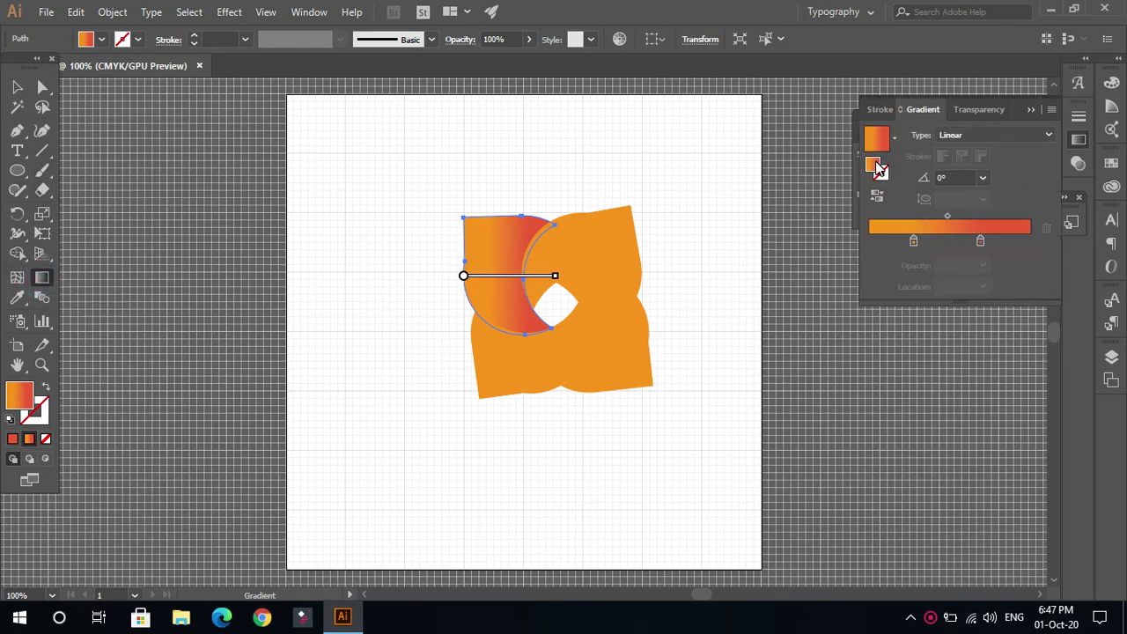
double_click(876, 165)
drag(929, 464, 931, 313)
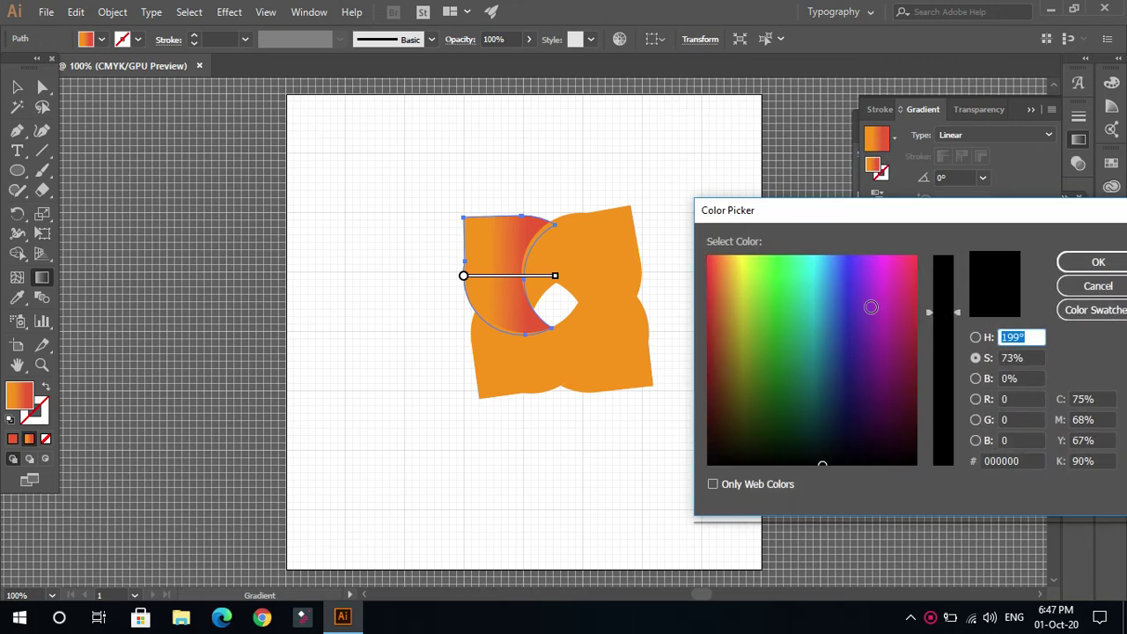
click(771, 282)
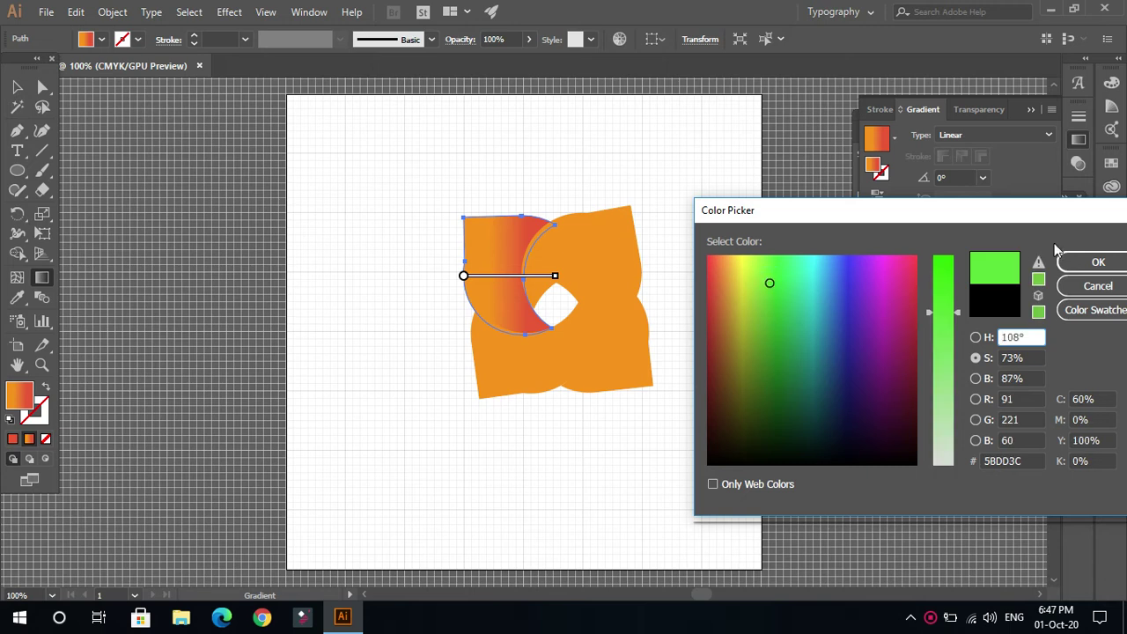
click(1090, 266)
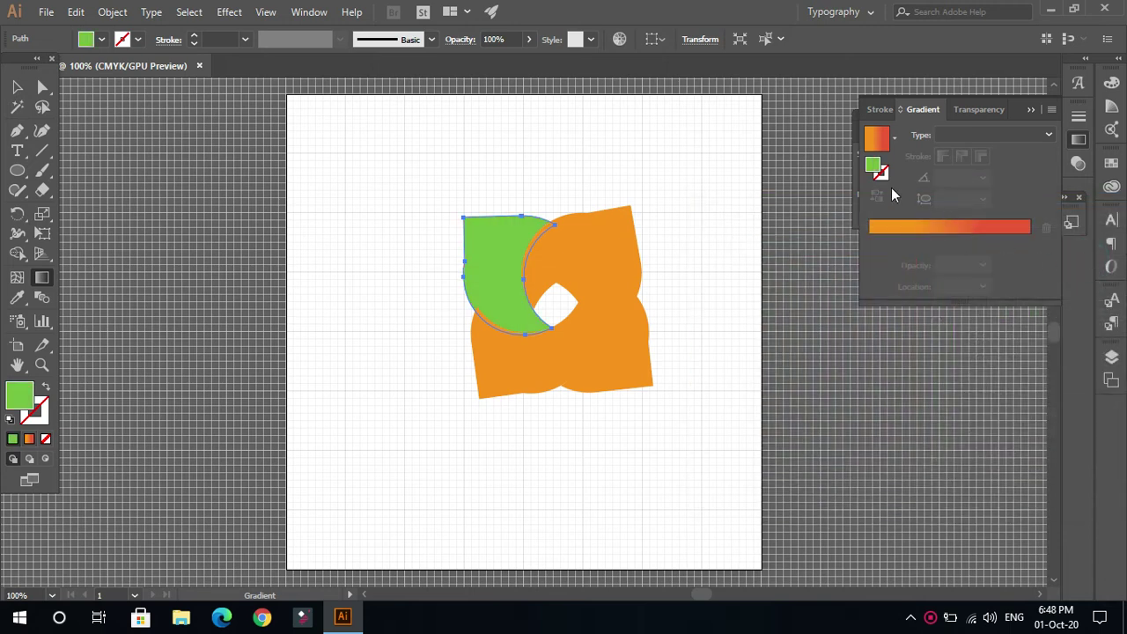
click(876, 228)
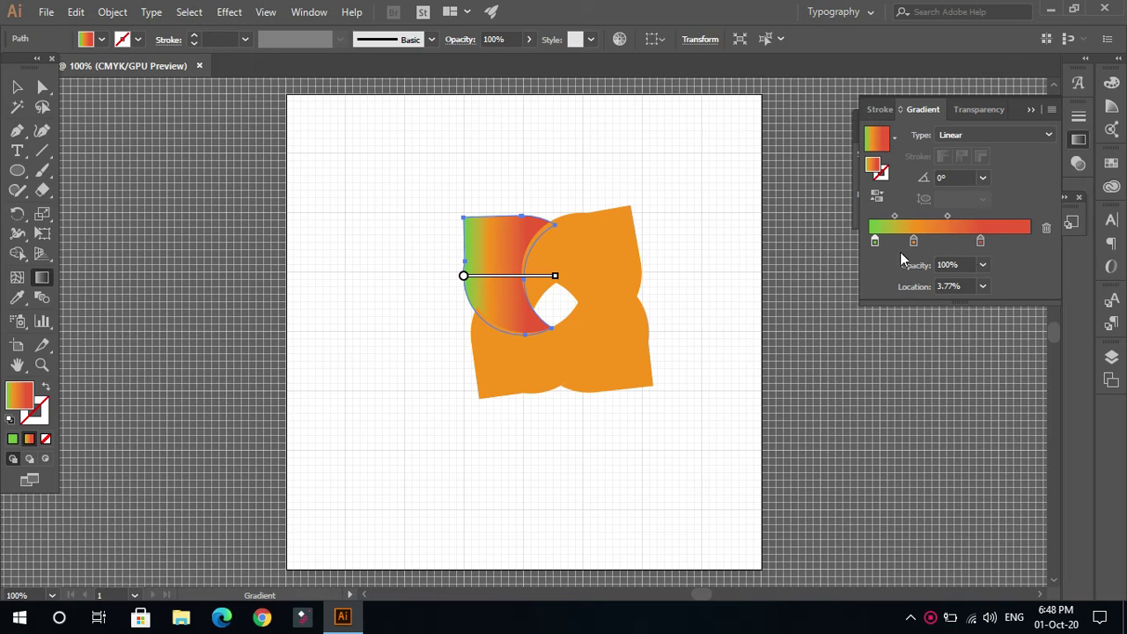
drag(913, 244, 891, 315)
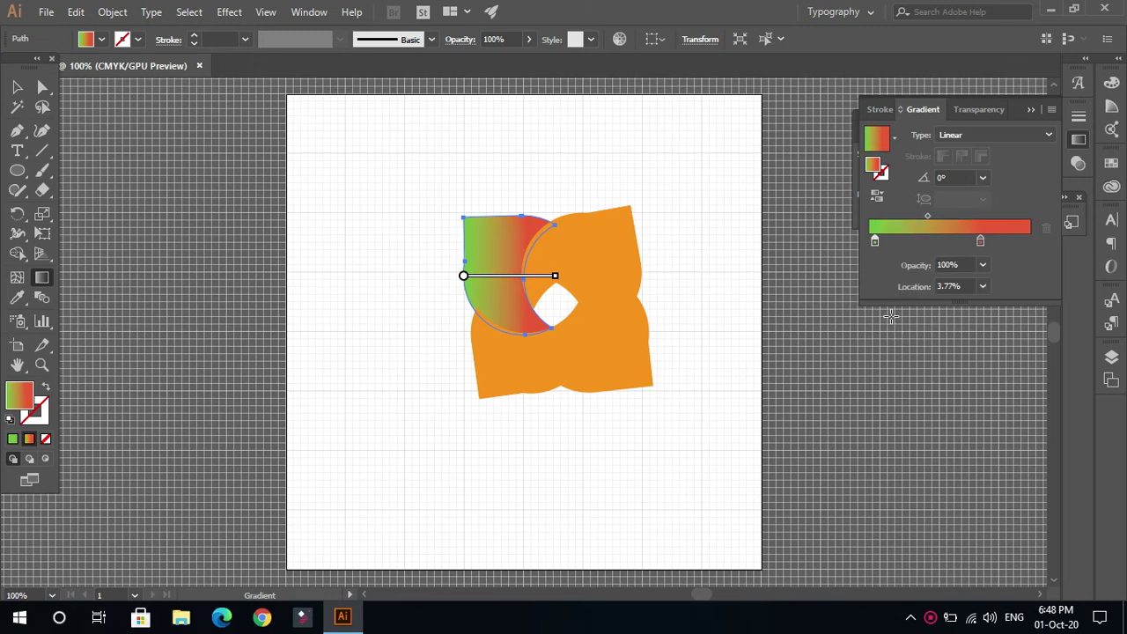
- Stretch the petal's gradient past the outer edge of the right-hand petals and tilt it to -22°
mouse_move(462, 278)
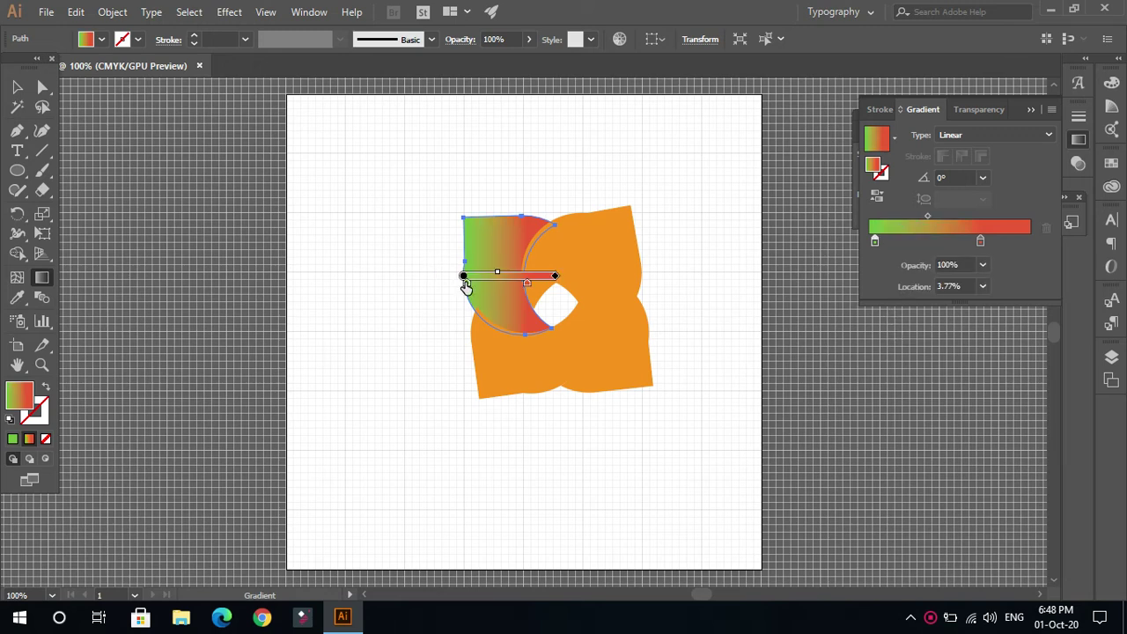
key(ctrl+shift+F9)
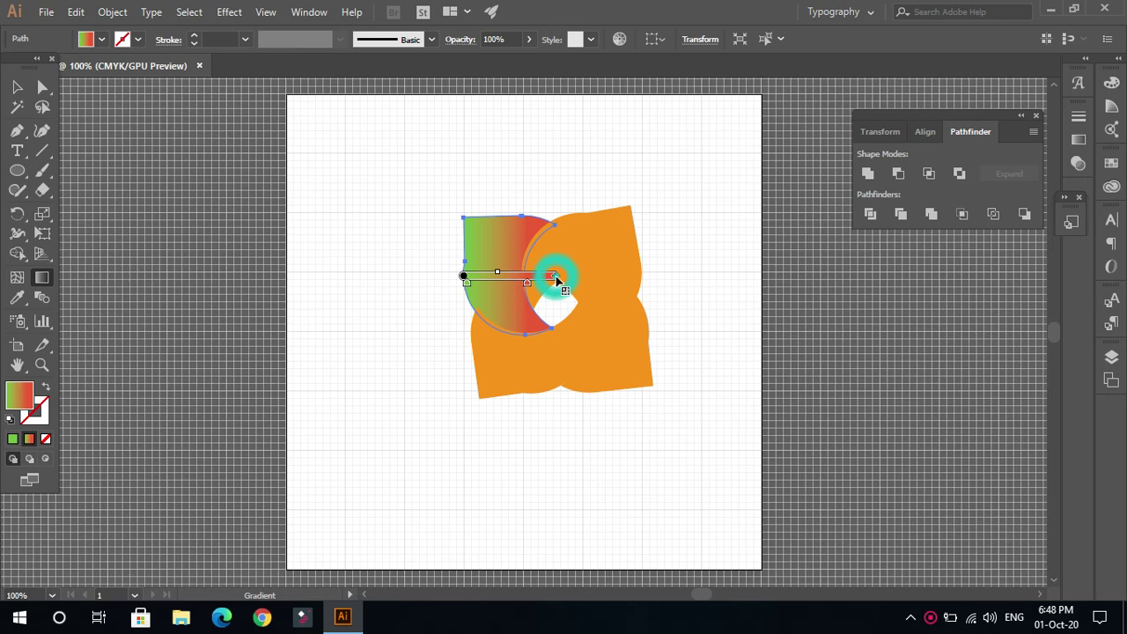
drag(557, 279, 691, 282)
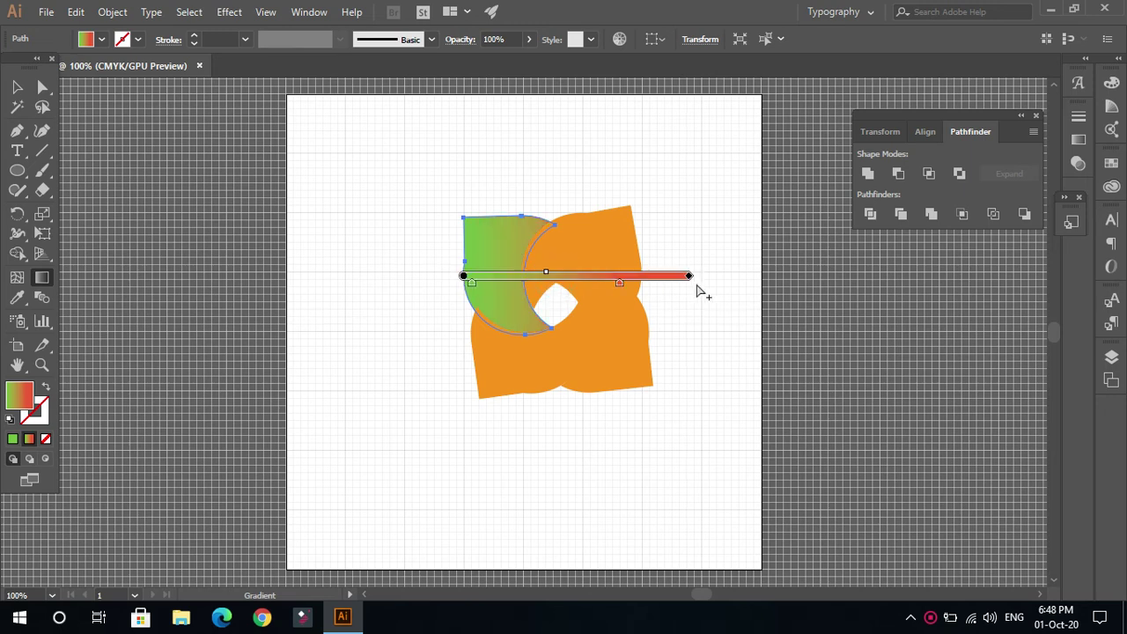
mouse_move(695, 277)
mouse_down()
mouse_move(672, 358)
mouse_move(681, 339)
mouse_up()
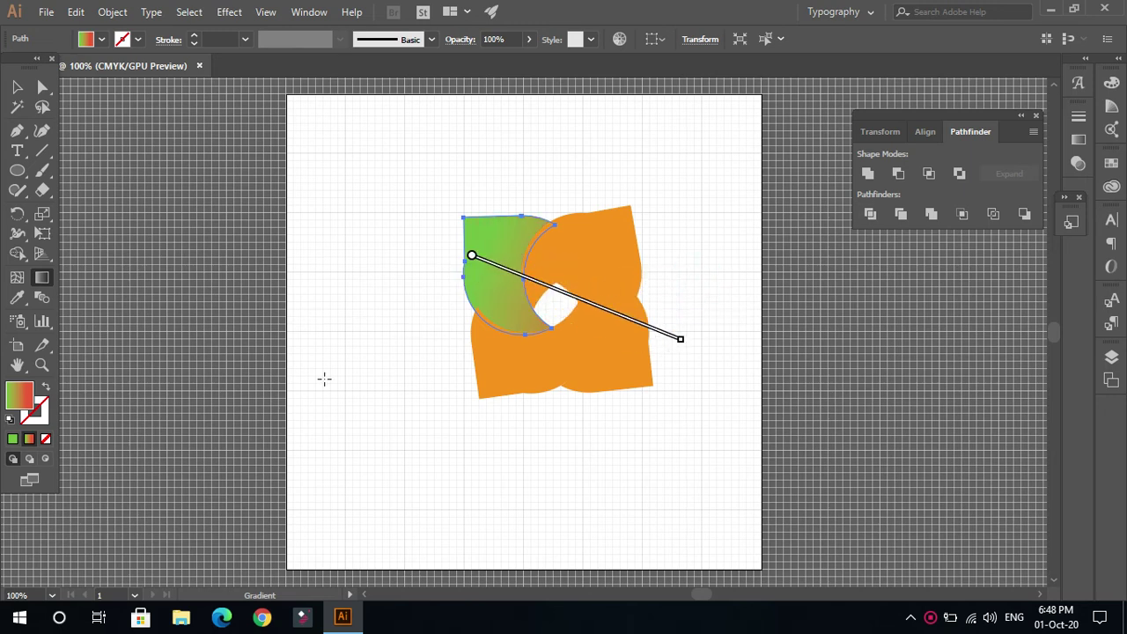
- Try moving the green stop farther inward along the gradient, open its colour swatches, and deselect the petal
double_click(41, 277)
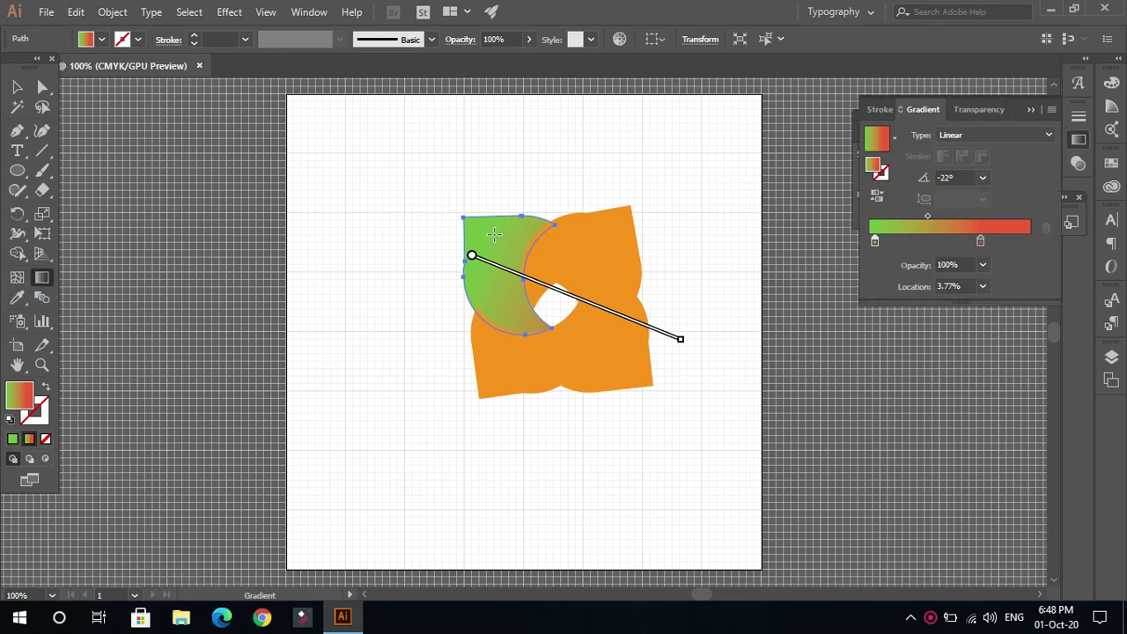
click(901, 227)
double_click(901, 241)
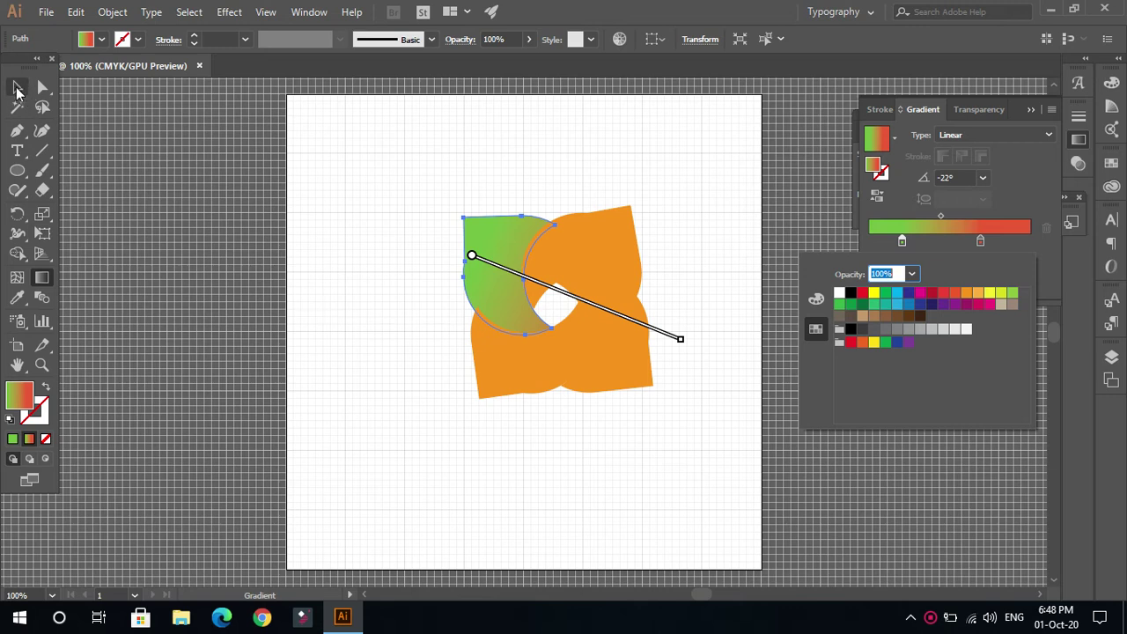
click(23, 81)
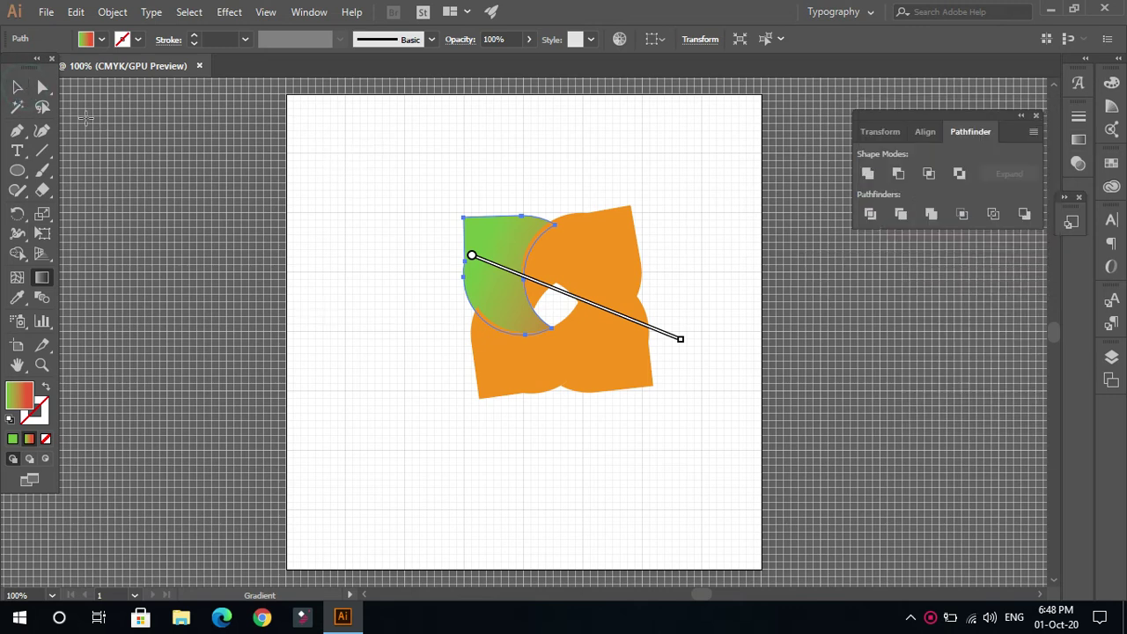
click(18, 86)
click(440, 183)
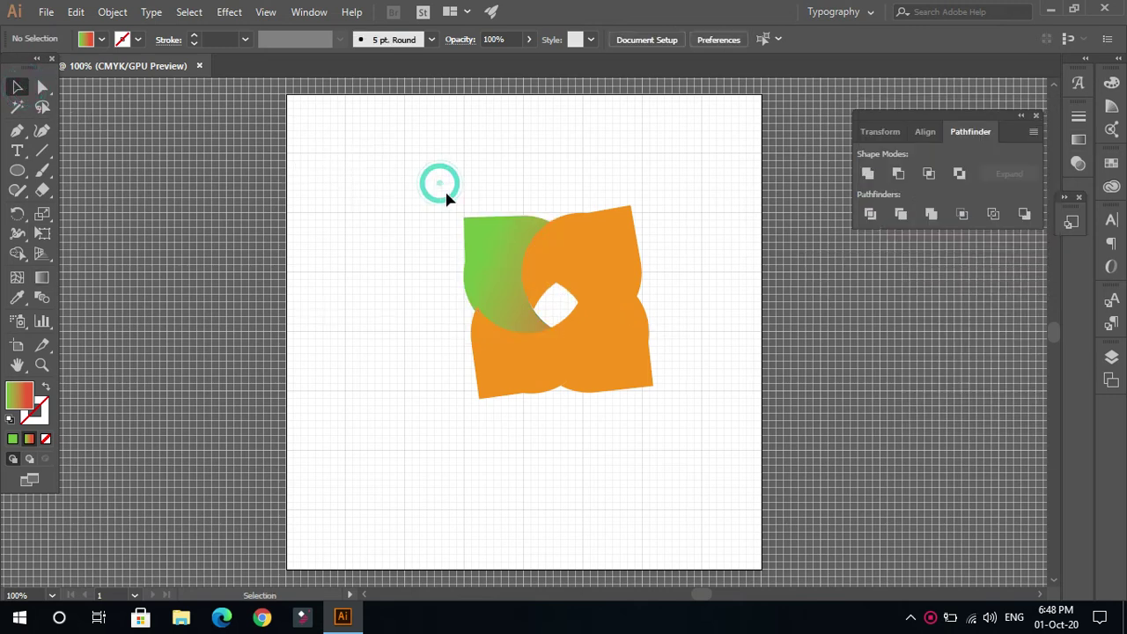
- Reselect the upper-left petal, move its gradient's red stop toward the green one, and push the midpoint closer to the red stop
click(489, 258)
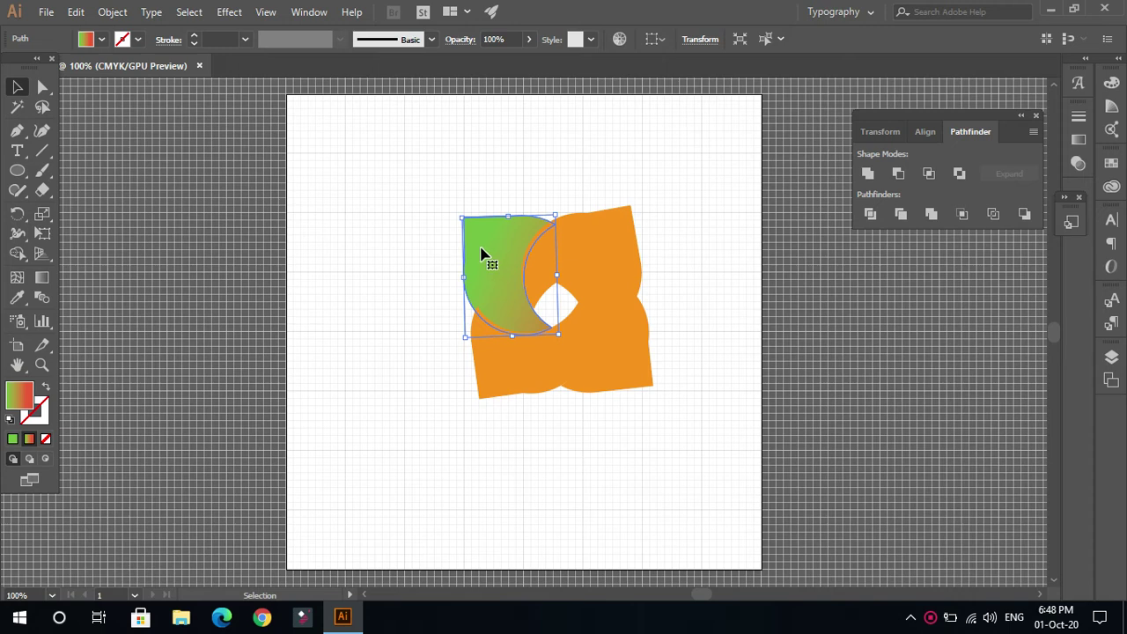
click(39, 278)
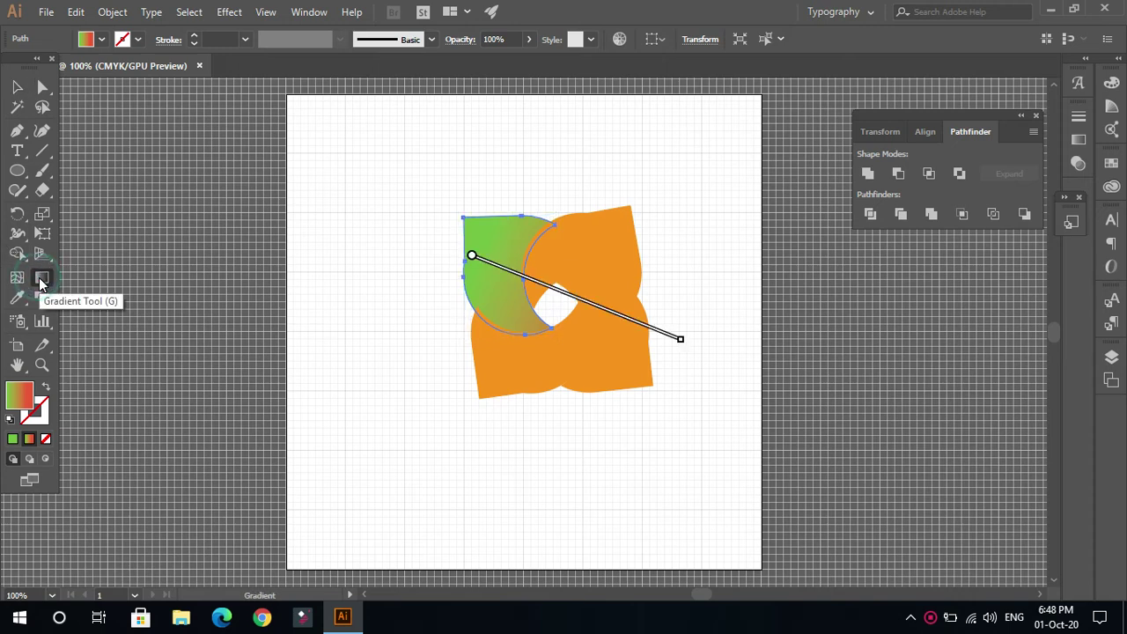
mouse_move(517, 285)
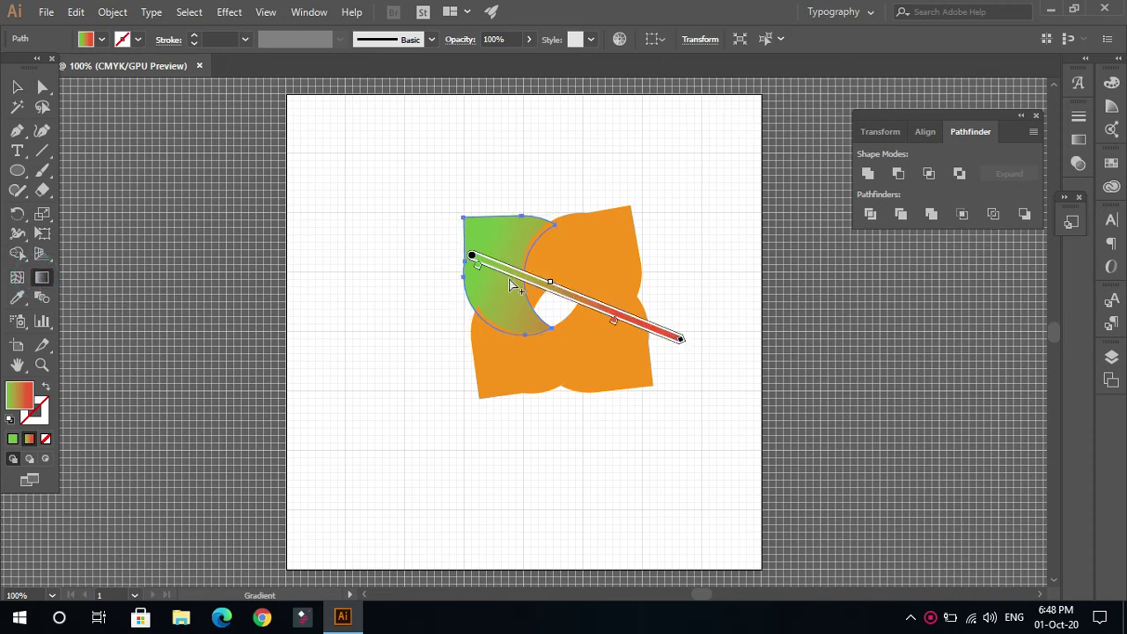
drag(609, 321, 586, 308)
drag(537, 280, 573, 296)
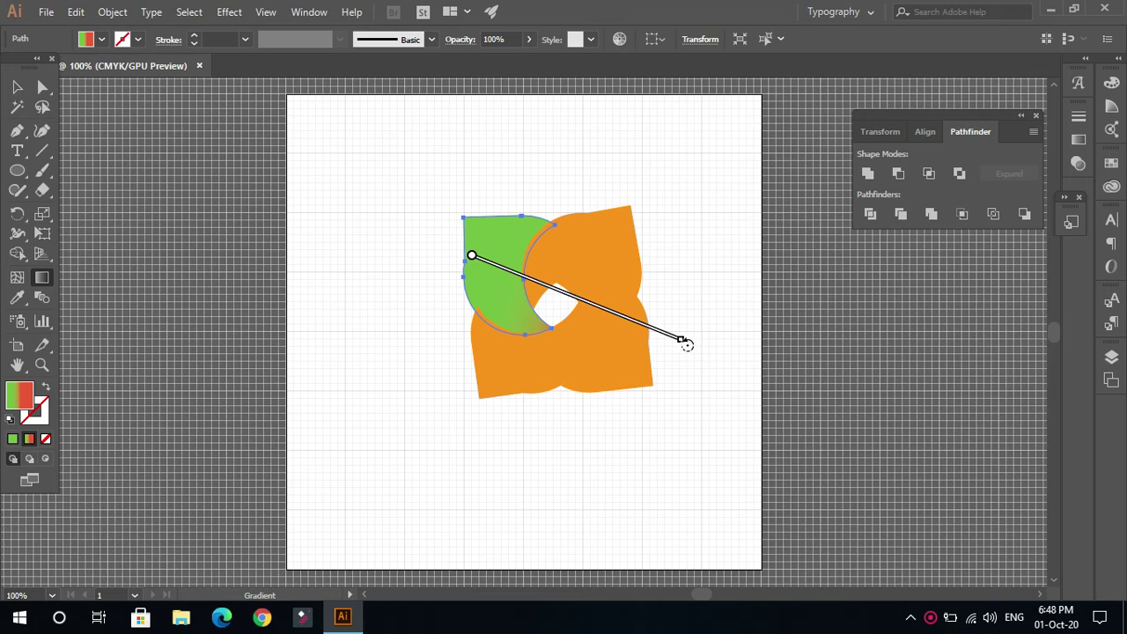
- Rotate the petal's gradient to slope slightly upward and shorten it until red covers the petal's inner edge
drag(685, 344, 653, 228)
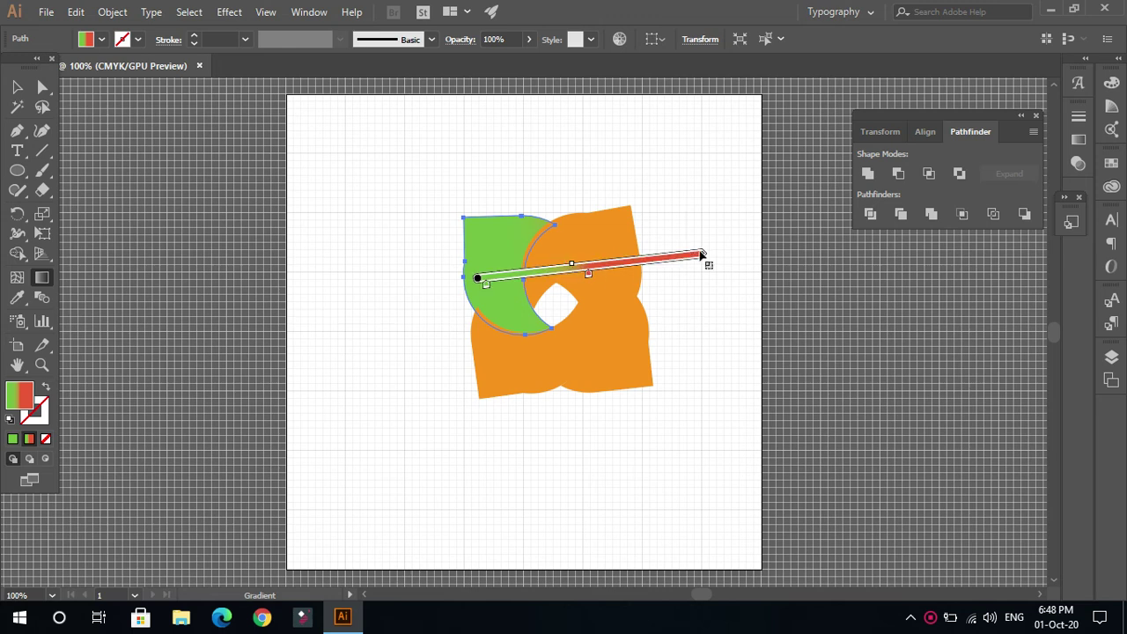
drag(702, 255, 577, 267)
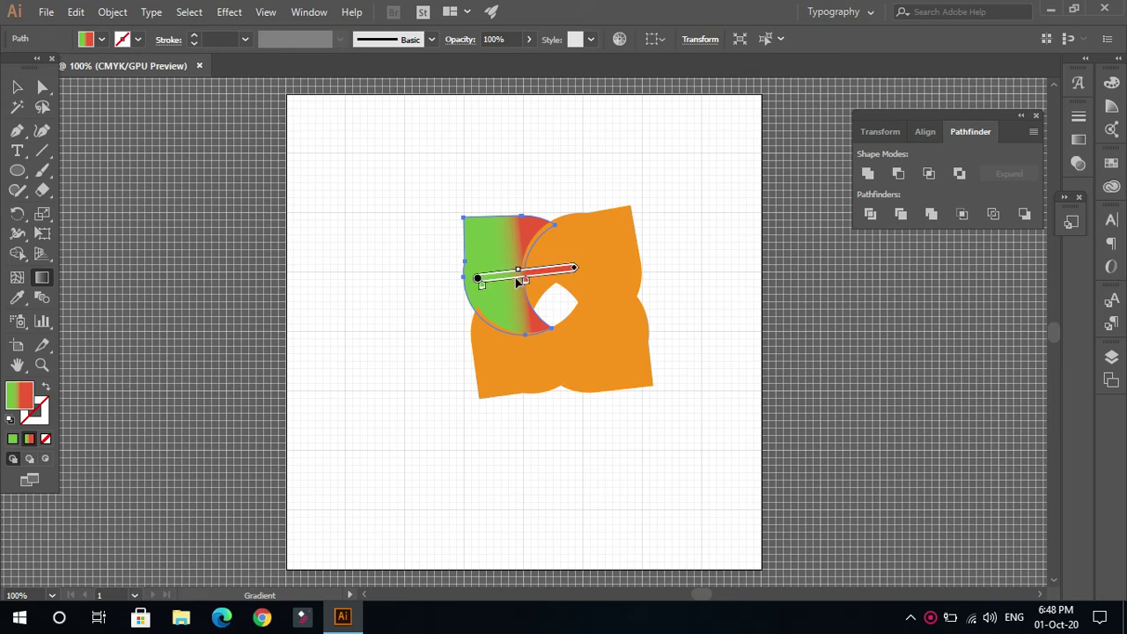
- Redraw the upper-left petal's gradient diagonally, with green along the lower side and red in the upper corner, and deselect the petal
drag(526, 287, 510, 284)
mouse_move(578, 266)
mouse_down()
mouse_move(551, 236)
mouse_move(569, 229)
mouse_move(554, 227)
mouse_up()
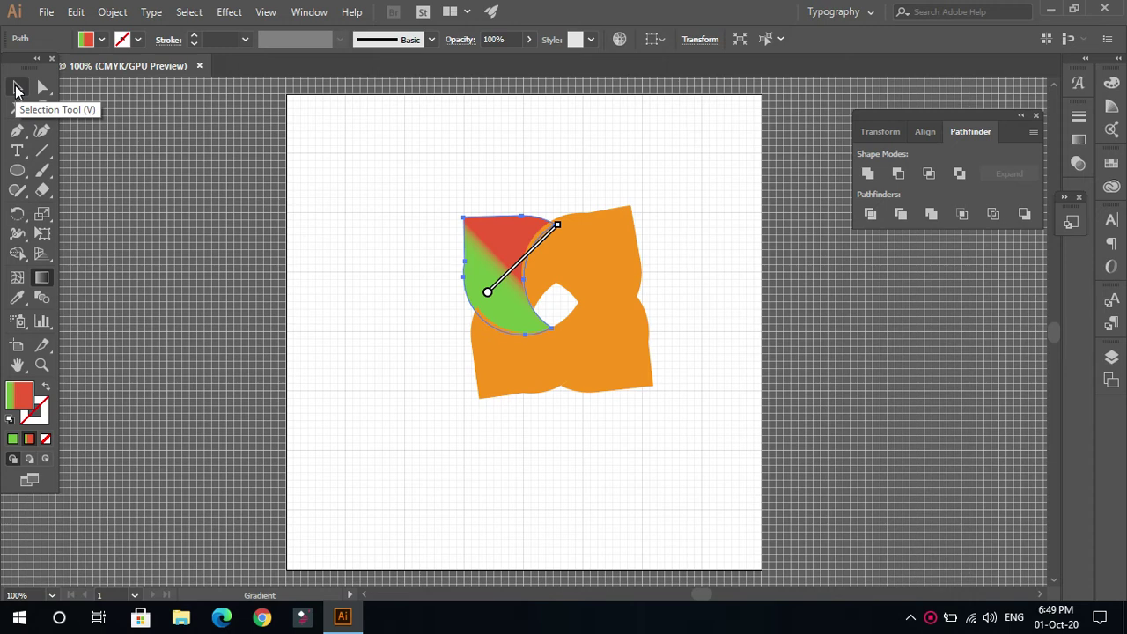
click(16, 88)
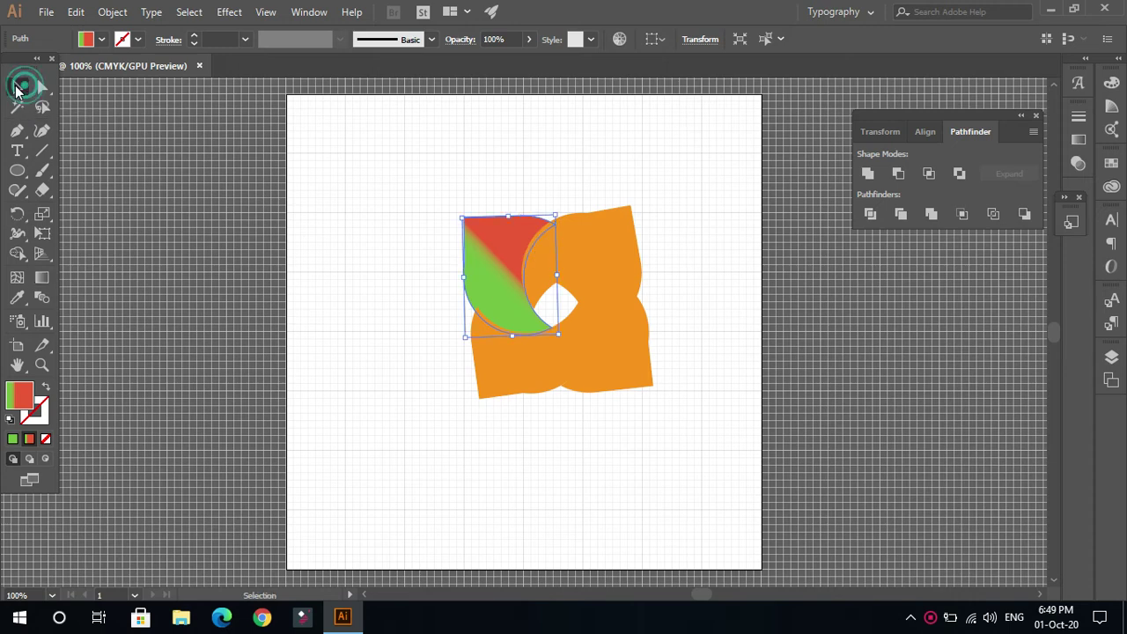
click(323, 171)
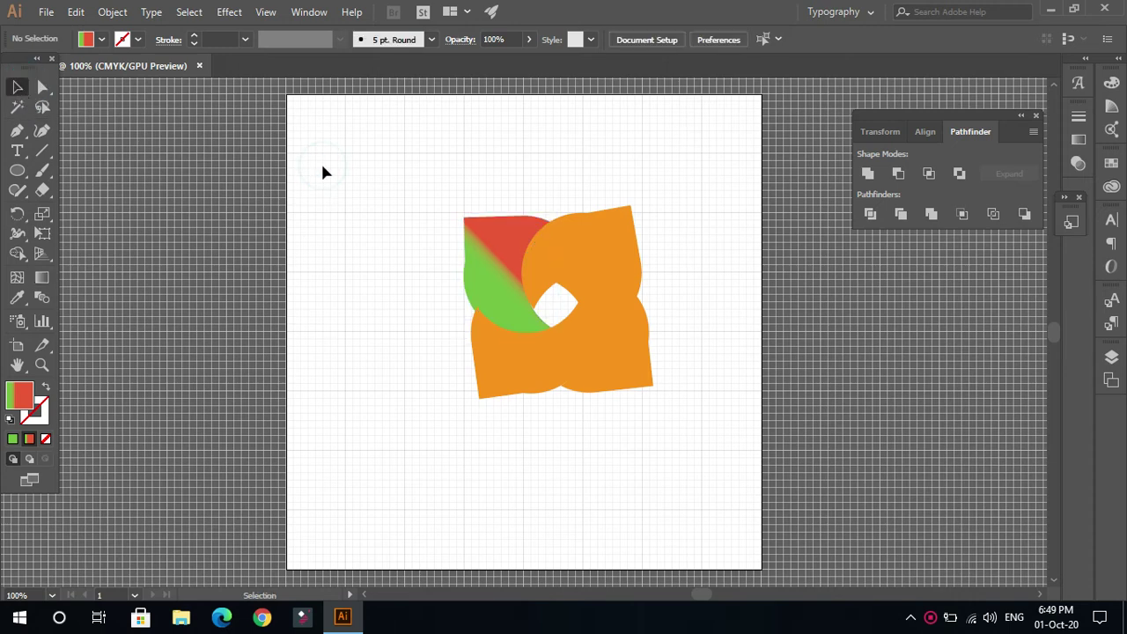
- Nudge the lower-left petal slightly down and to the left, away from the green-and-red petal
click(501, 382)
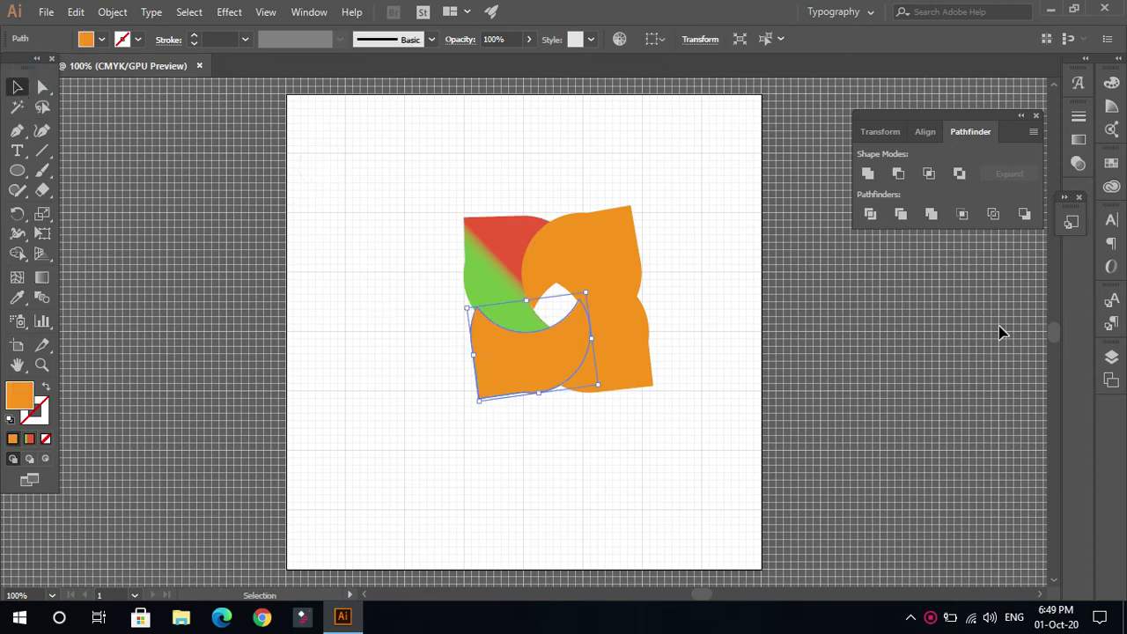
key(Down)
key(Down)
key(Left)
key(Left)
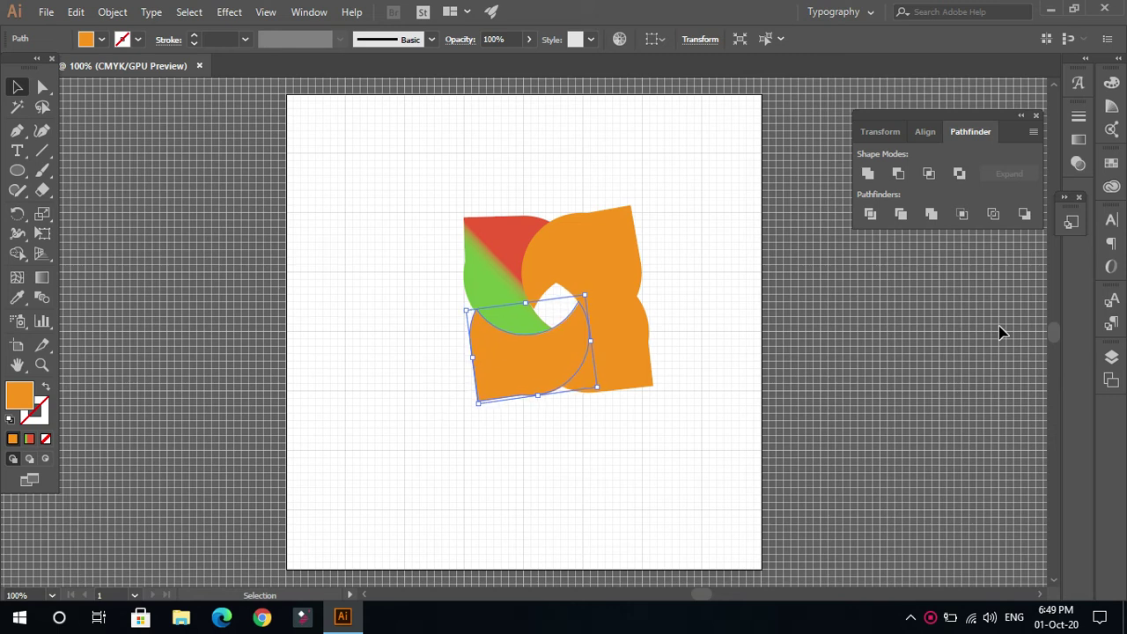
key(Down)
key(Left)
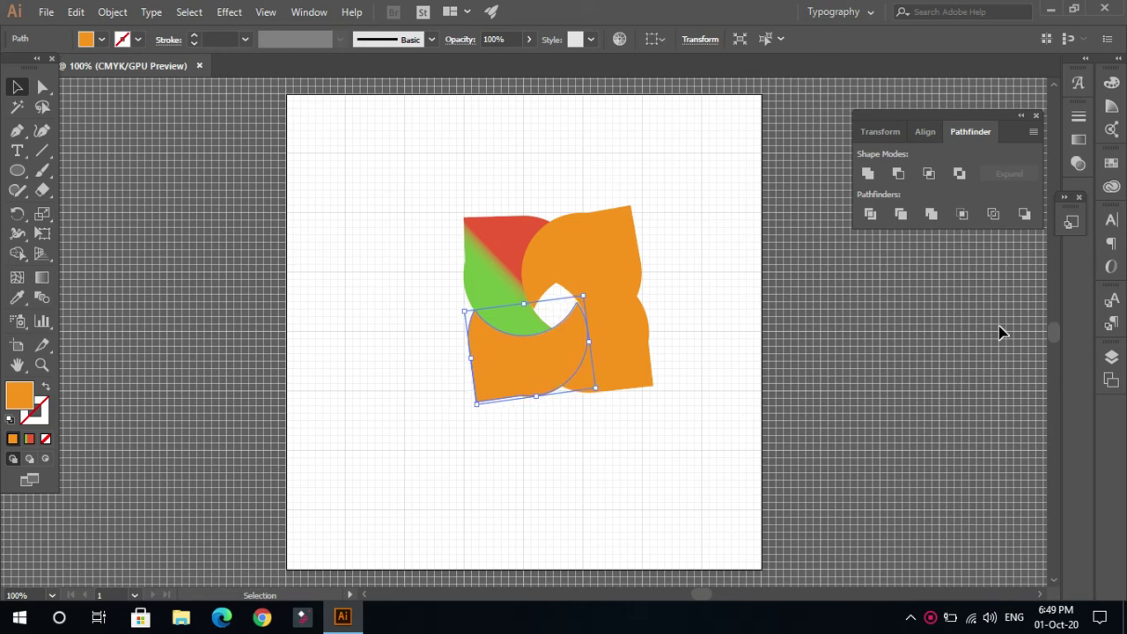
- Nudge the lower-right petal one increment to the left and deselect it
click(730, 313)
click(634, 316)
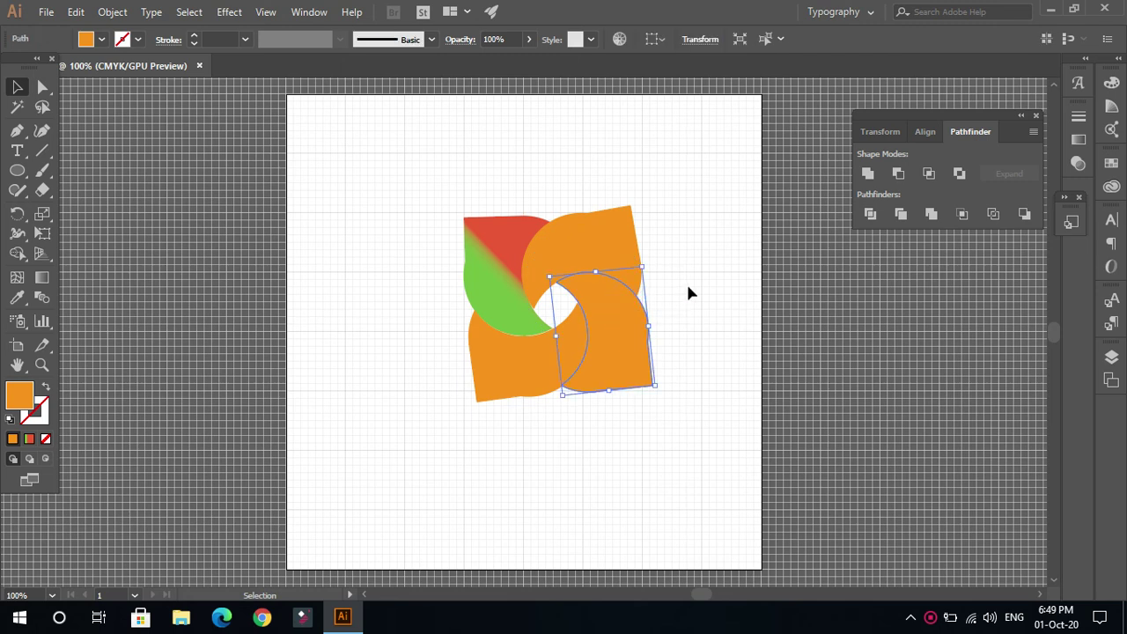
key(Left)
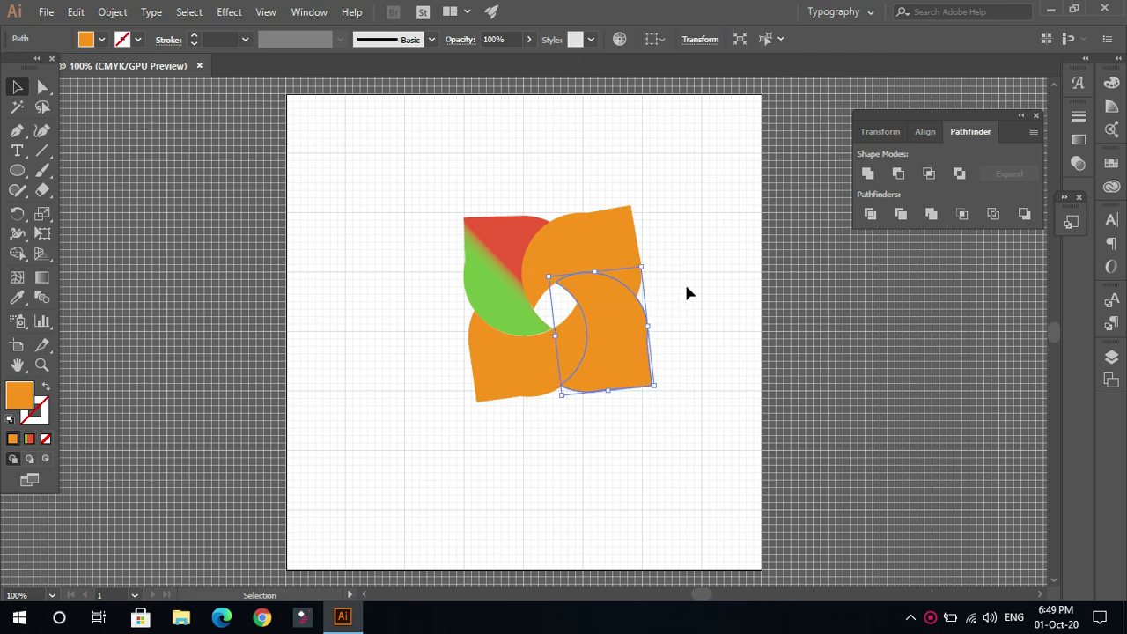
click(684, 336)
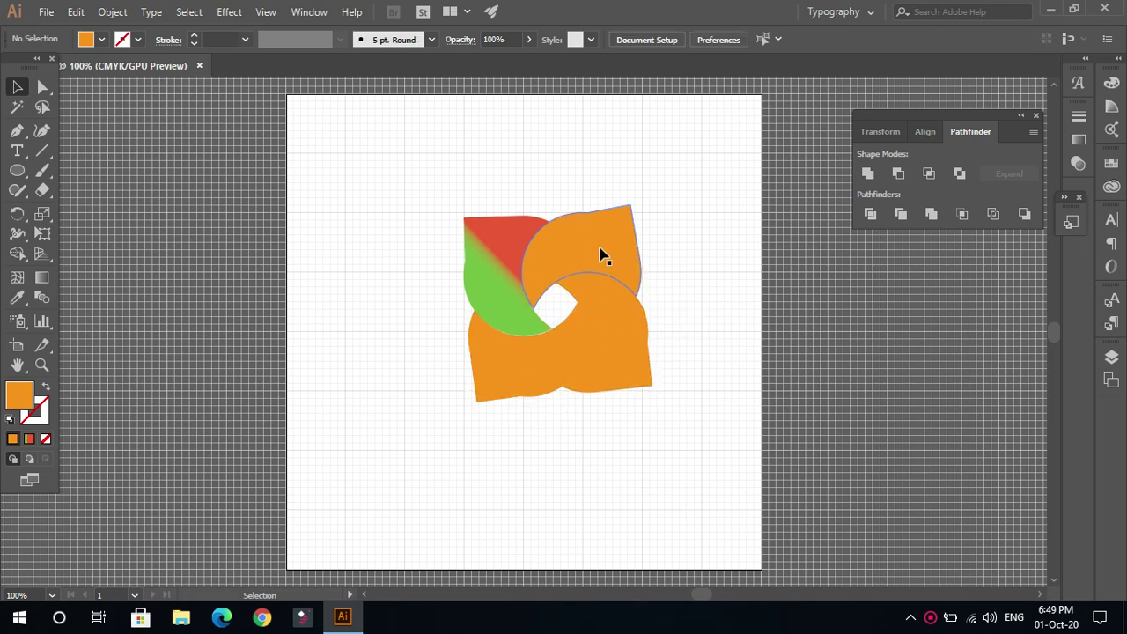
- Fill the lower-left petal with solid magenta ED0ABD
click(515, 370)
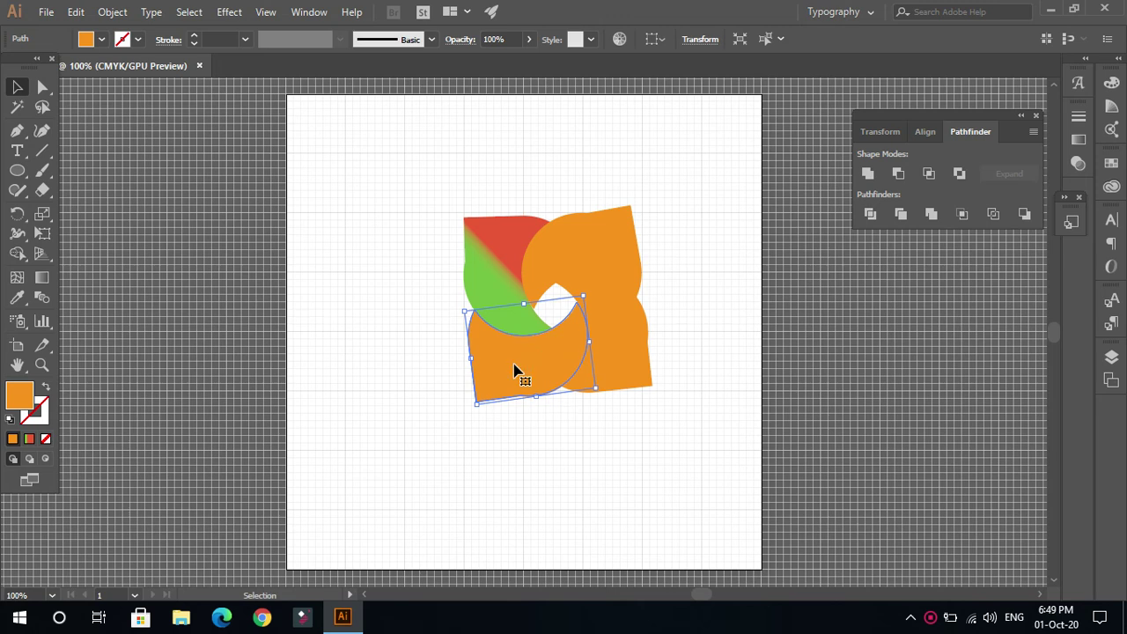
click(41, 277)
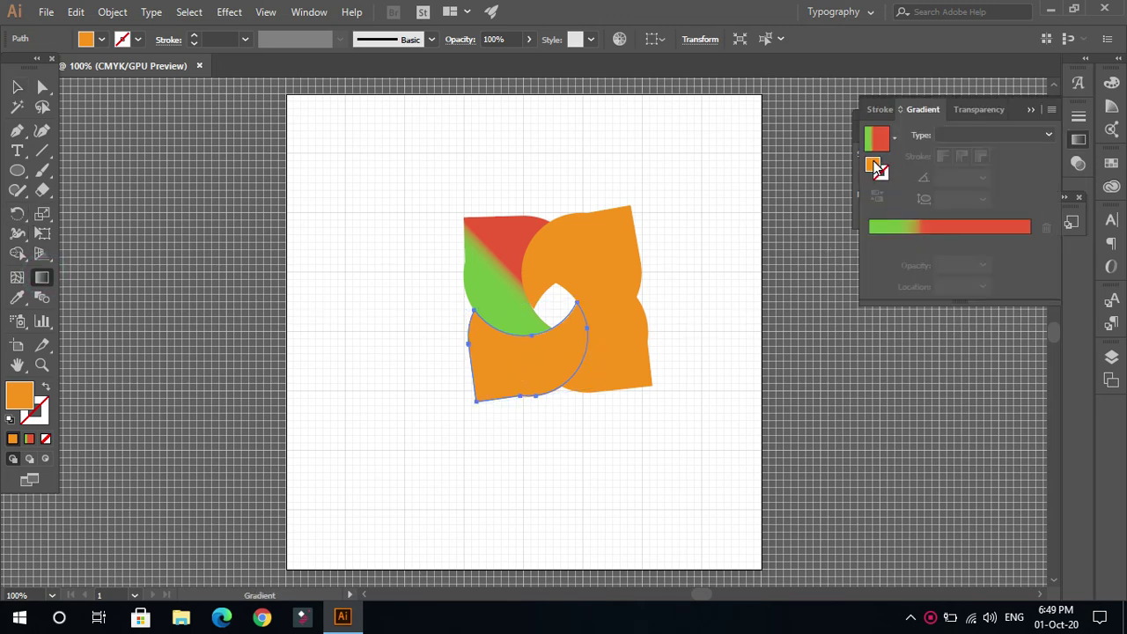
double_click(877, 166)
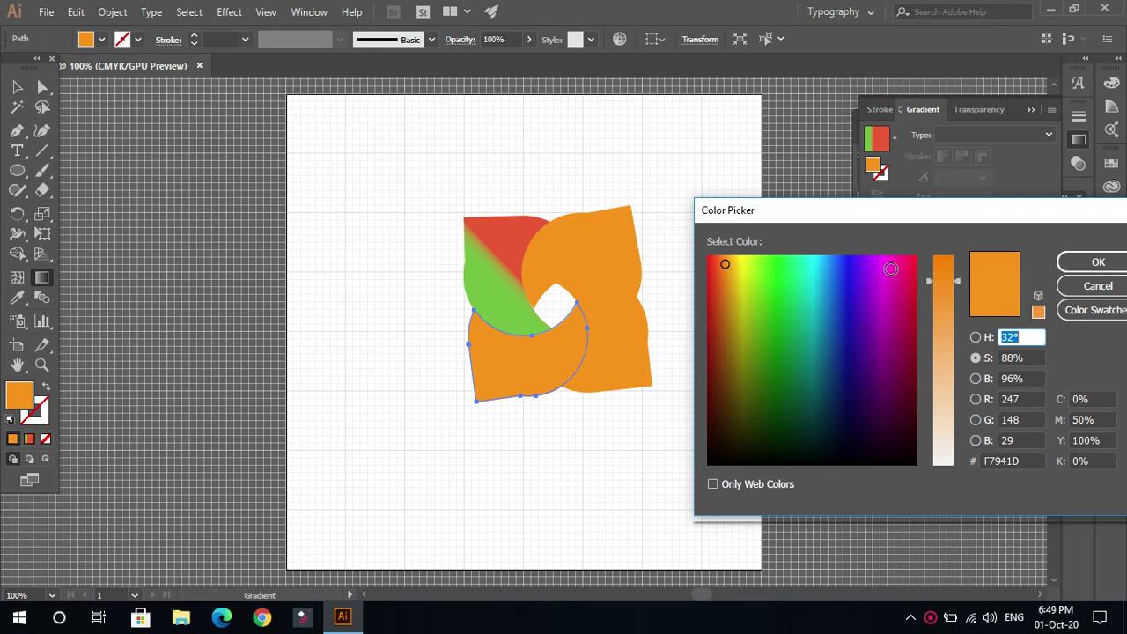
click(891, 269)
click(944, 264)
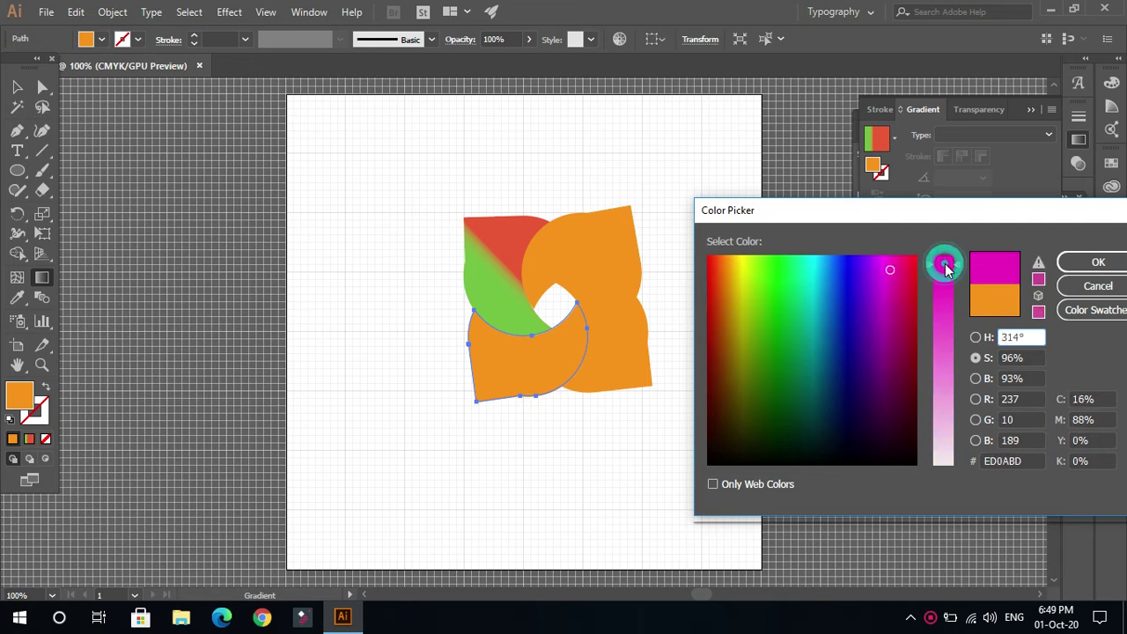
click(1099, 260)
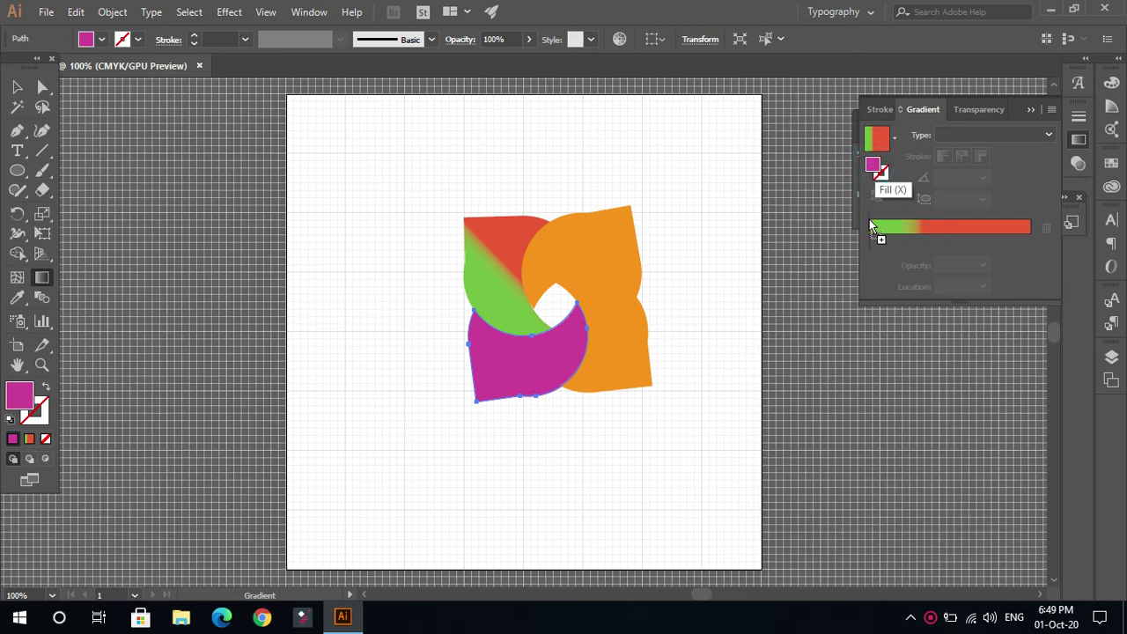
- Apply the gradient to the lower-left petal with an added magenta stop, remove the green stop, and shift the red stop farther along
click(902, 230)
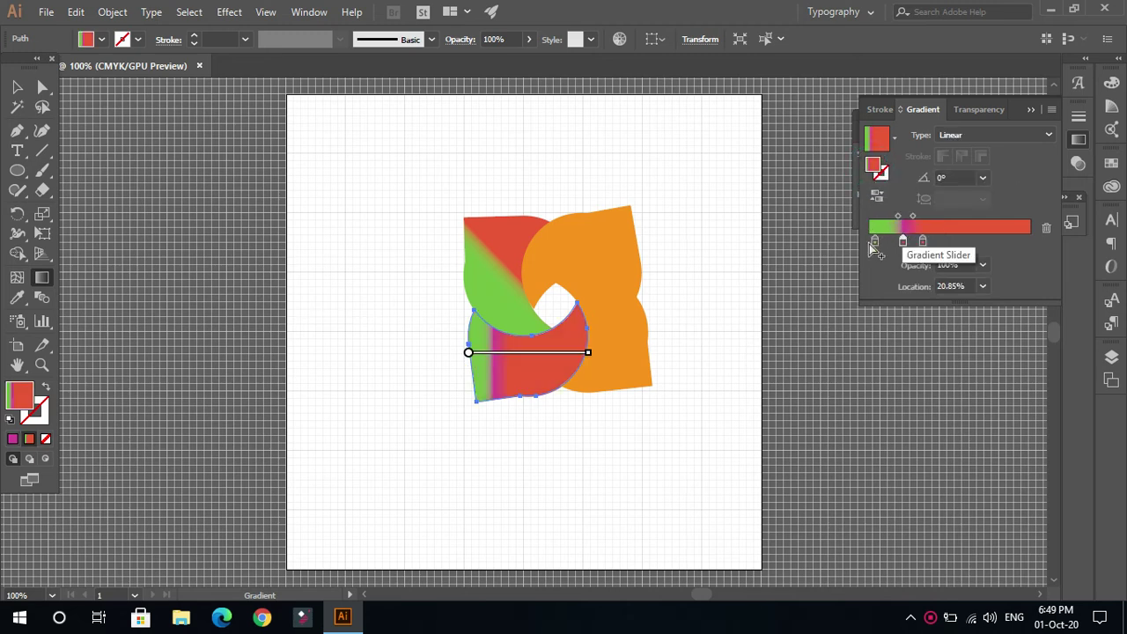
drag(874, 246, 881, 328)
drag(924, 244, 942, 244)
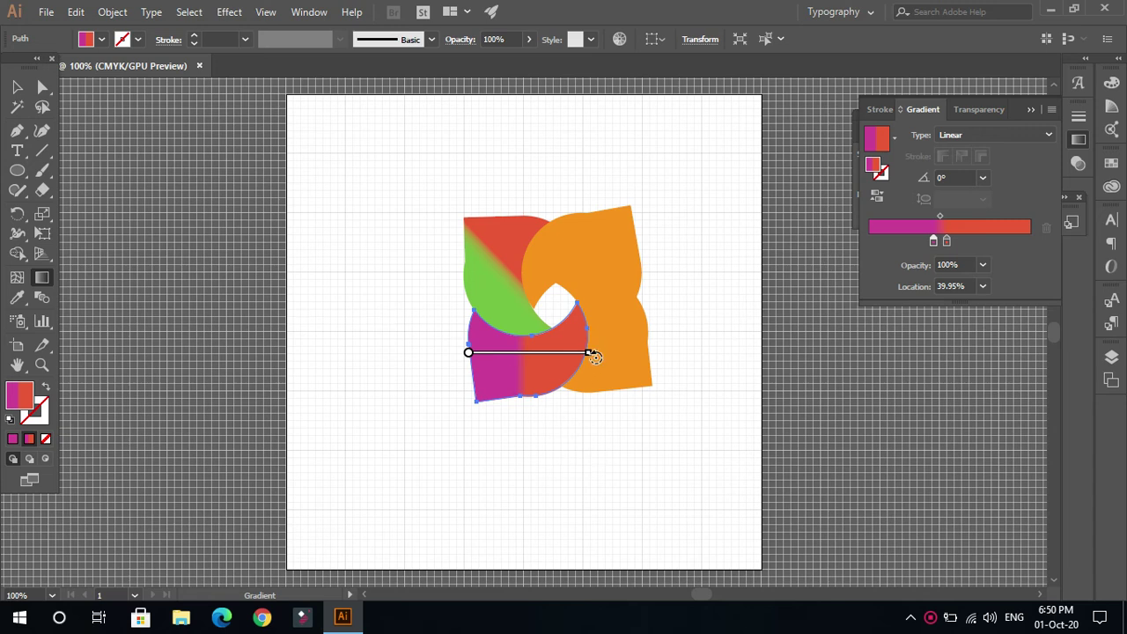
- Redraw the lower-left petal's gradient diagonally at -30.2° and move its magenta stop to 47.49%
mouse_move(589, 352)
mouse_down()
mouse_move(586, 384)
mouse_move(594, 370)
mouse_up()
mouse_move(480, 325)
mouse_down()
mouse_move(581, 397)
mouse_move(583, 385)
mouse_up()
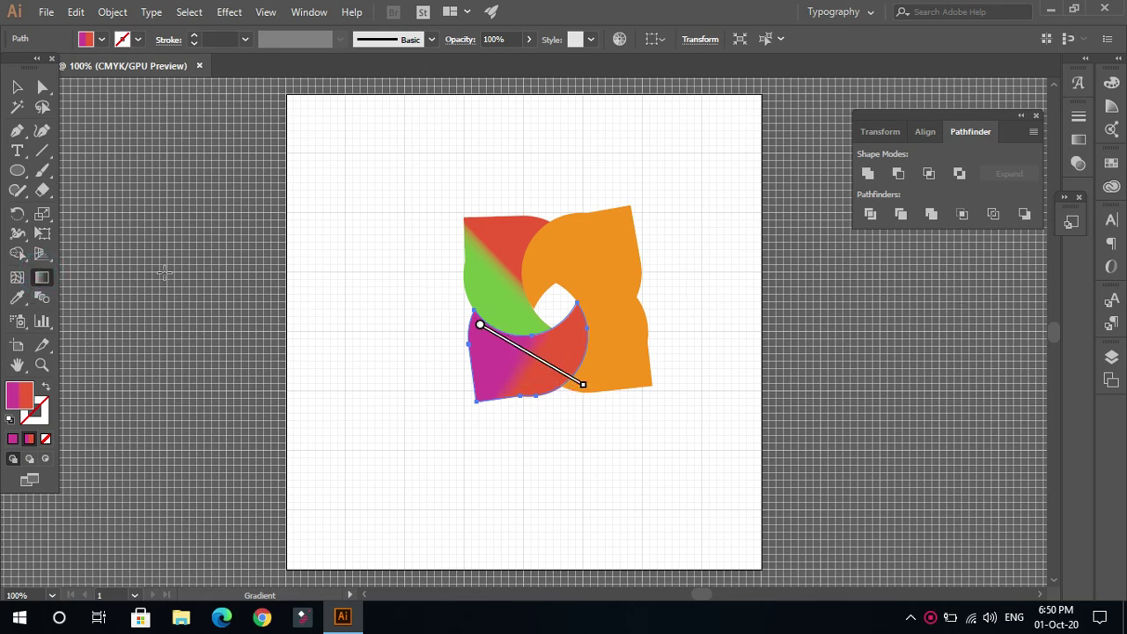
double_click(42, 277)
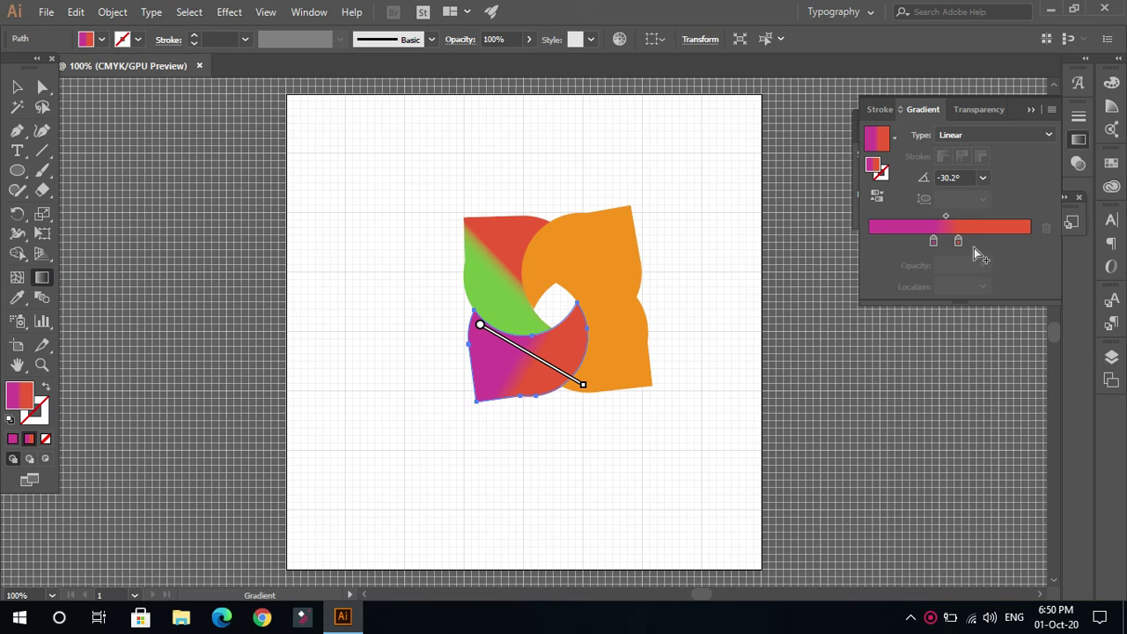
mouse_move(933, 238)
mouse_down()
mouse_move(907, 242)
mouse_move(946, 244)
mouse_up()
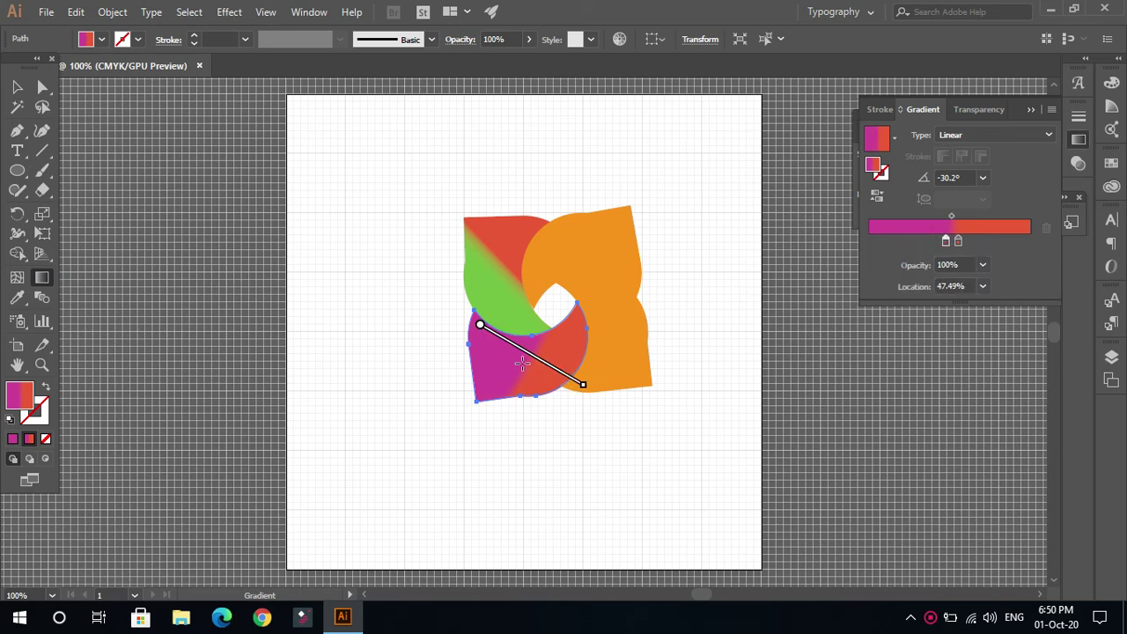
- Slide the lower-left petal's gradient stops back along the gradient so magenta covers only the outer side, and deselect the petal
mouse_move(529, 366)
key(shift+ctrl+F9)
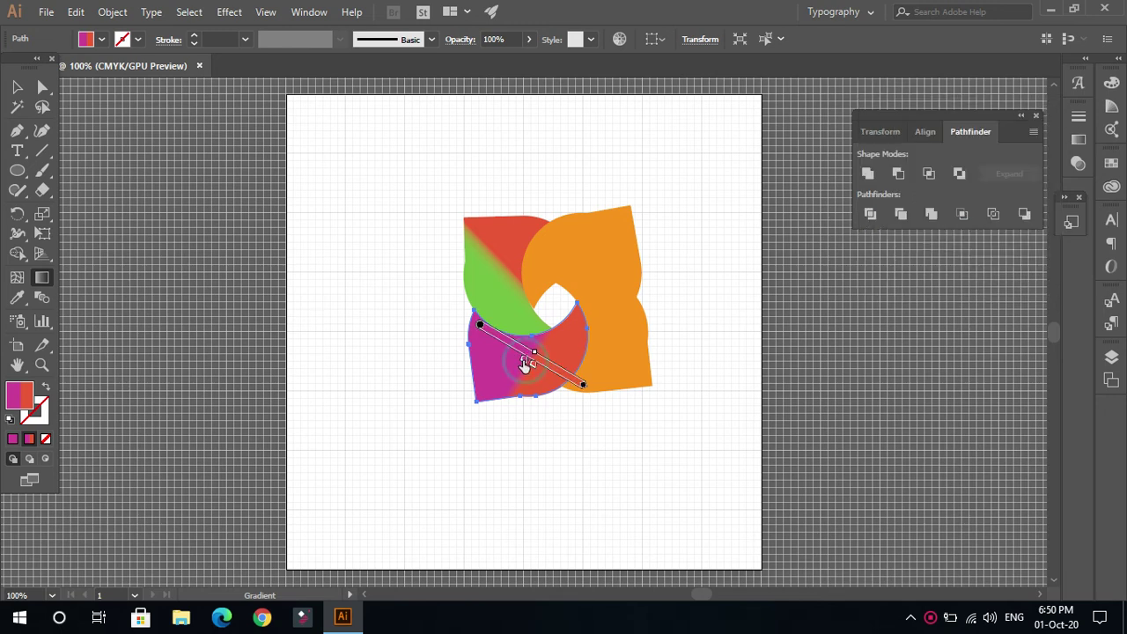
click(516, 361)
drag(532, 363, 505, 353)
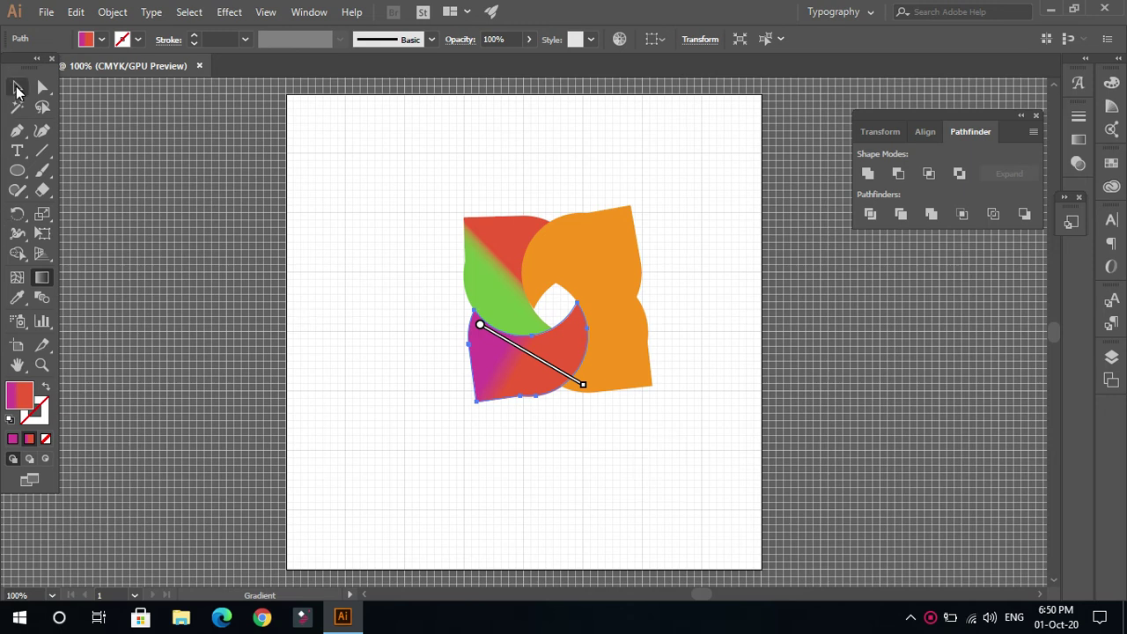
click(18, 88)
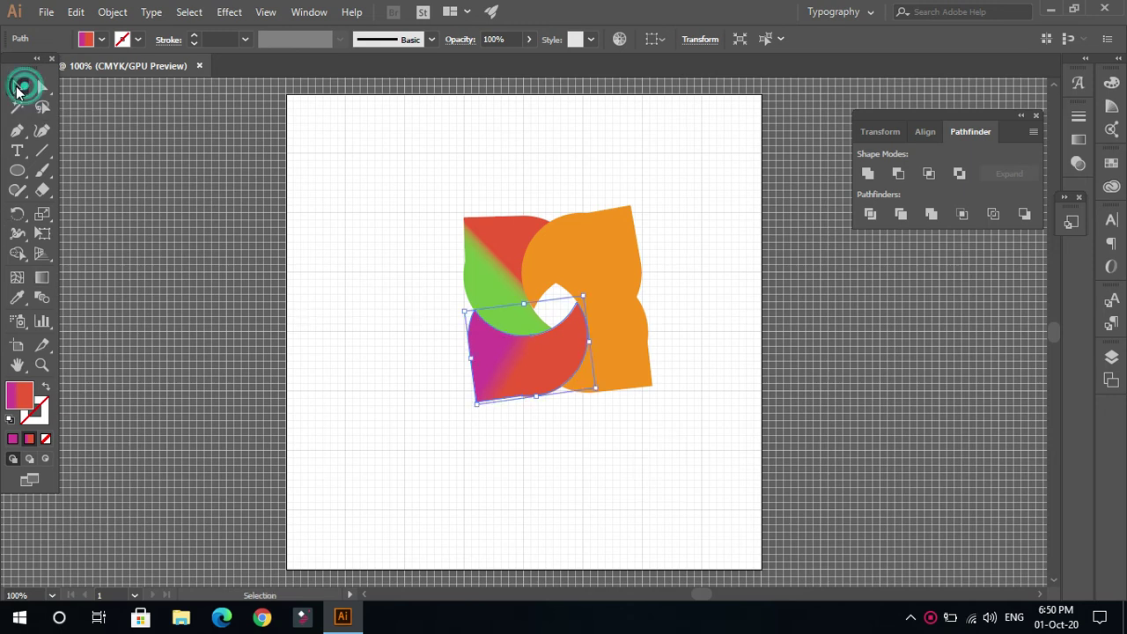
click(399, 202)
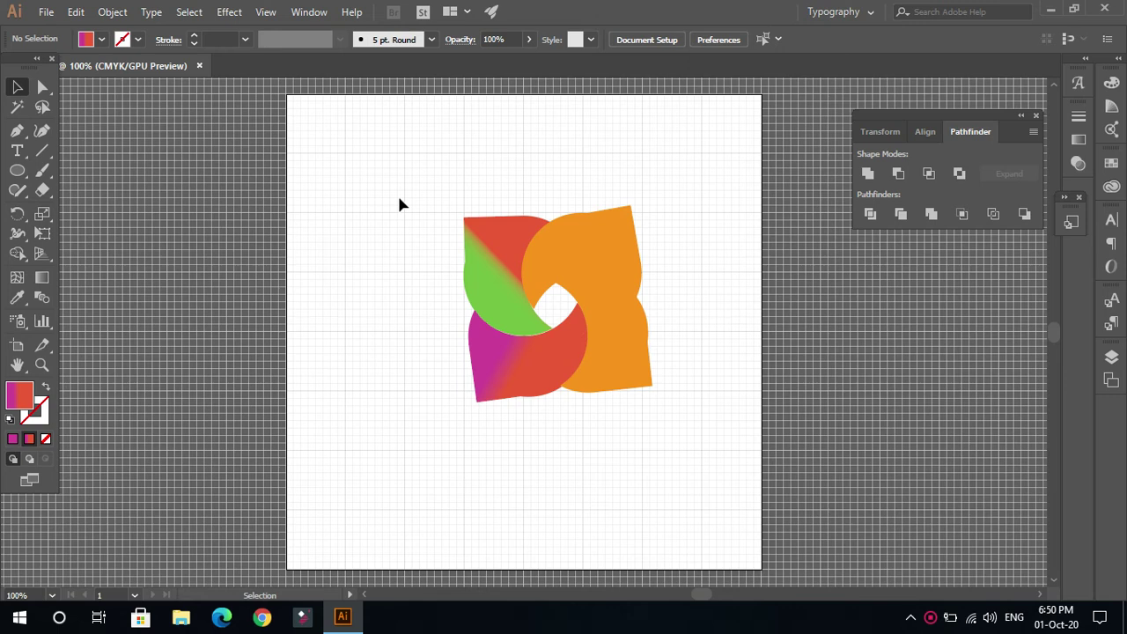
- Fill the lower-right petal with solid blue 140AEA
click(619, 363)
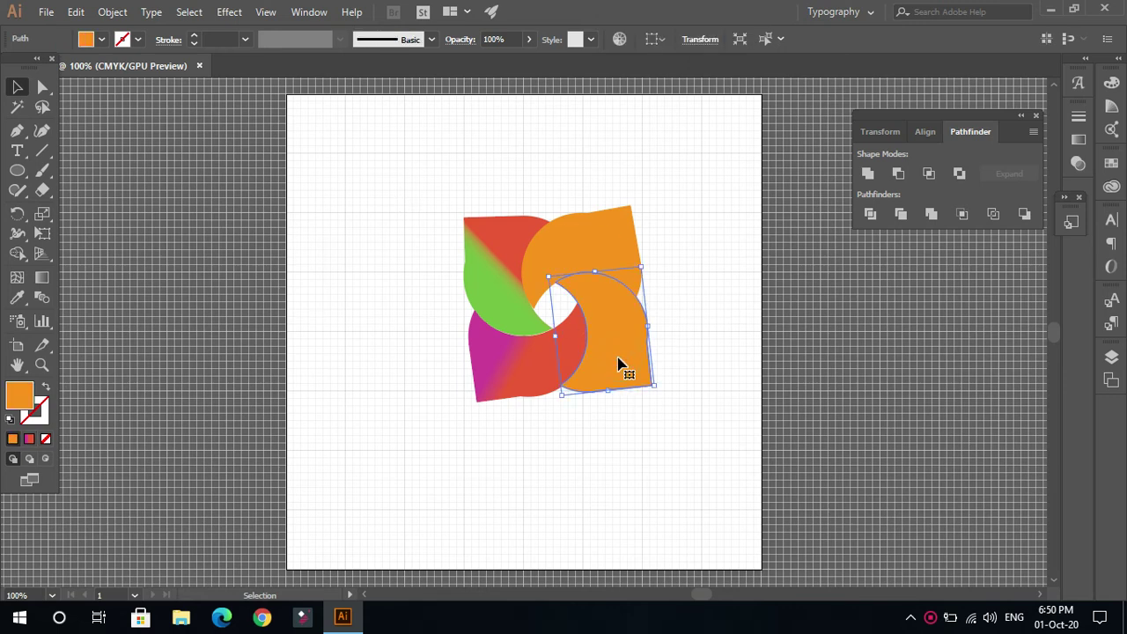
click(44, 277)
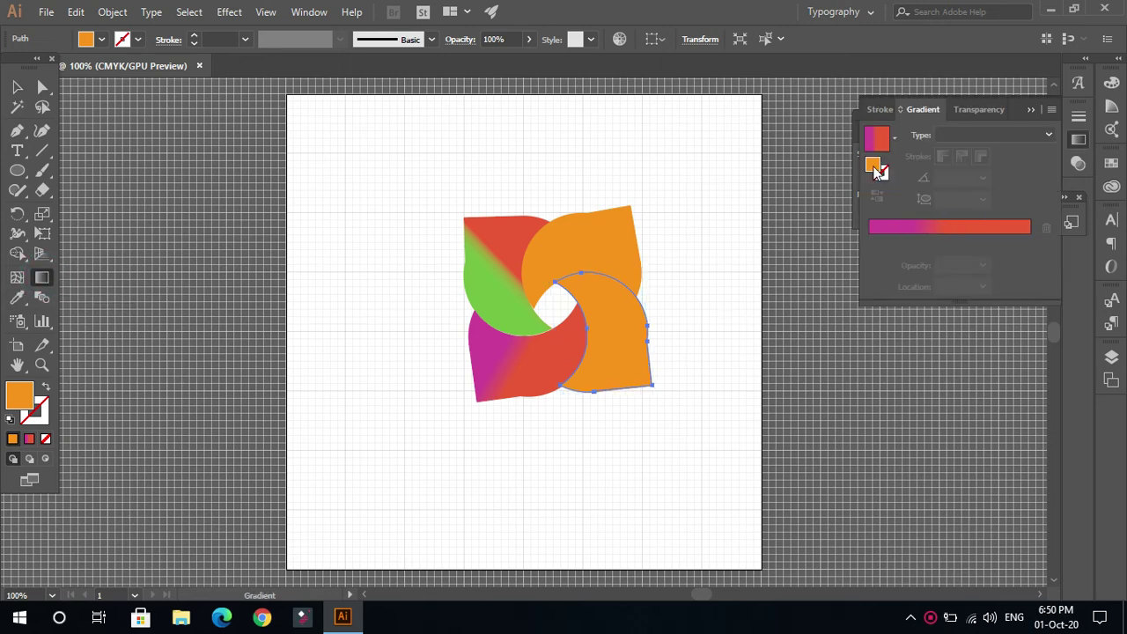
click(881, 227)
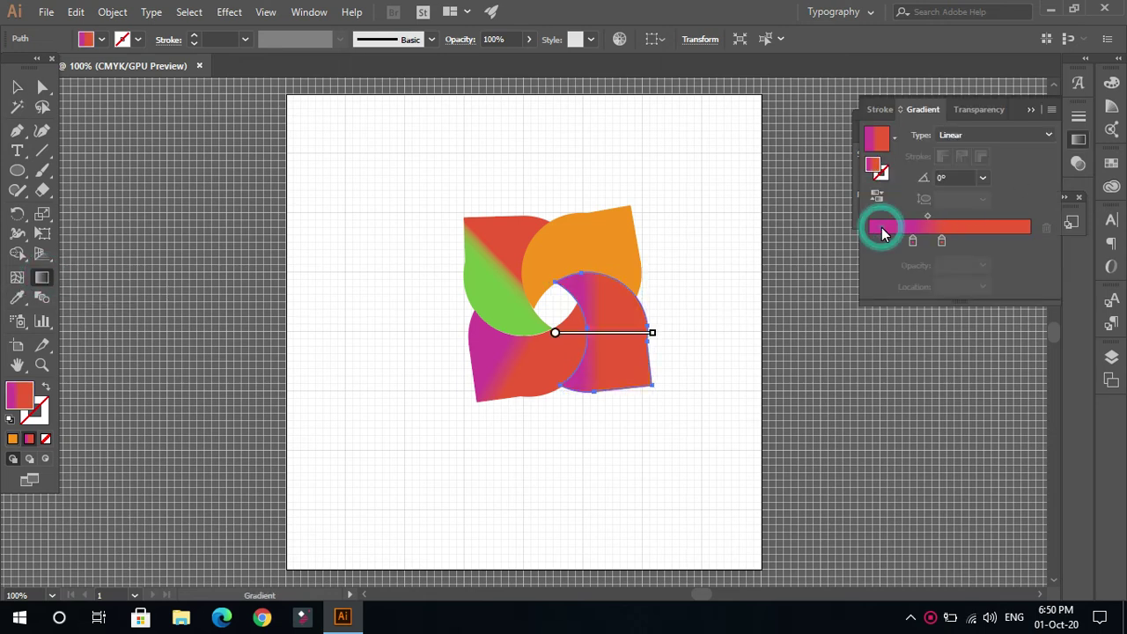
double_click(876, 168)
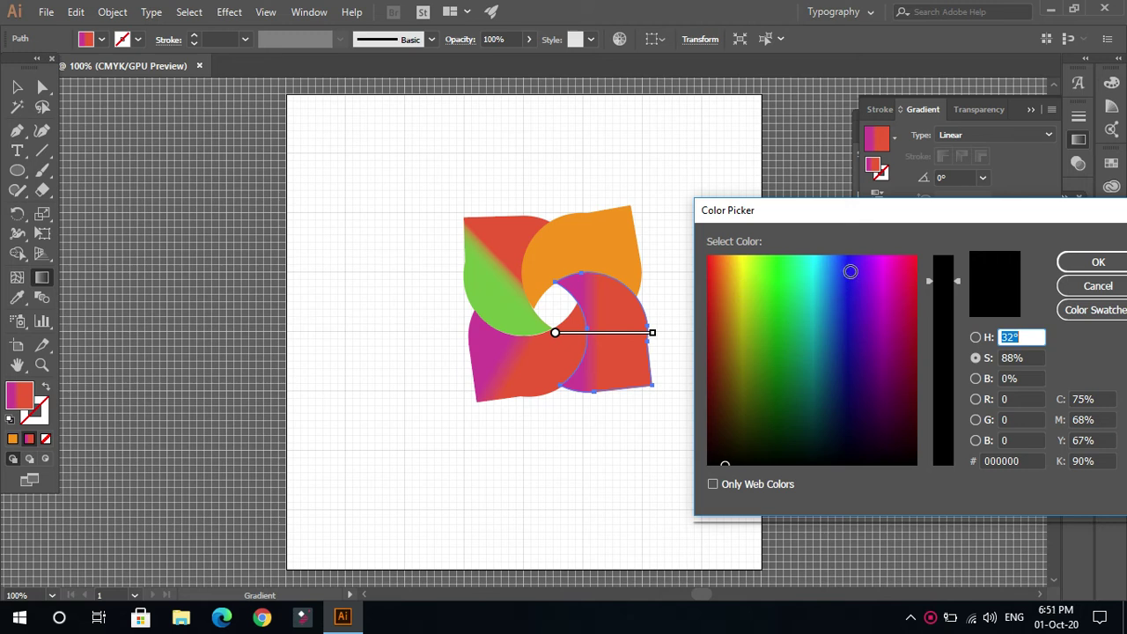
click(850, 271)
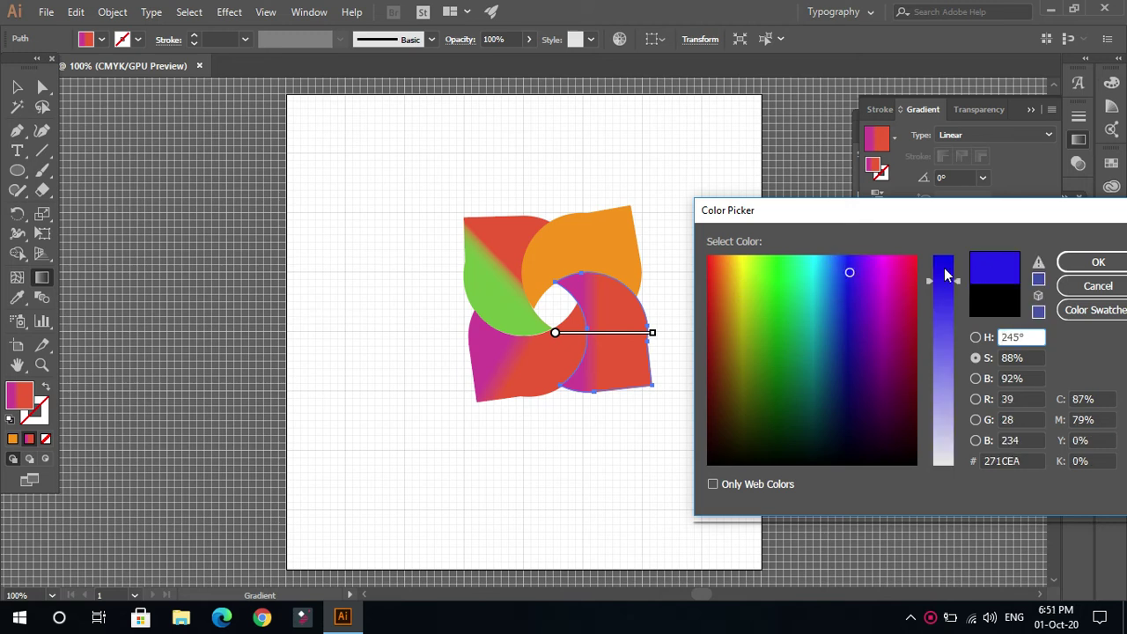
drag(934, 282, 932, 264)
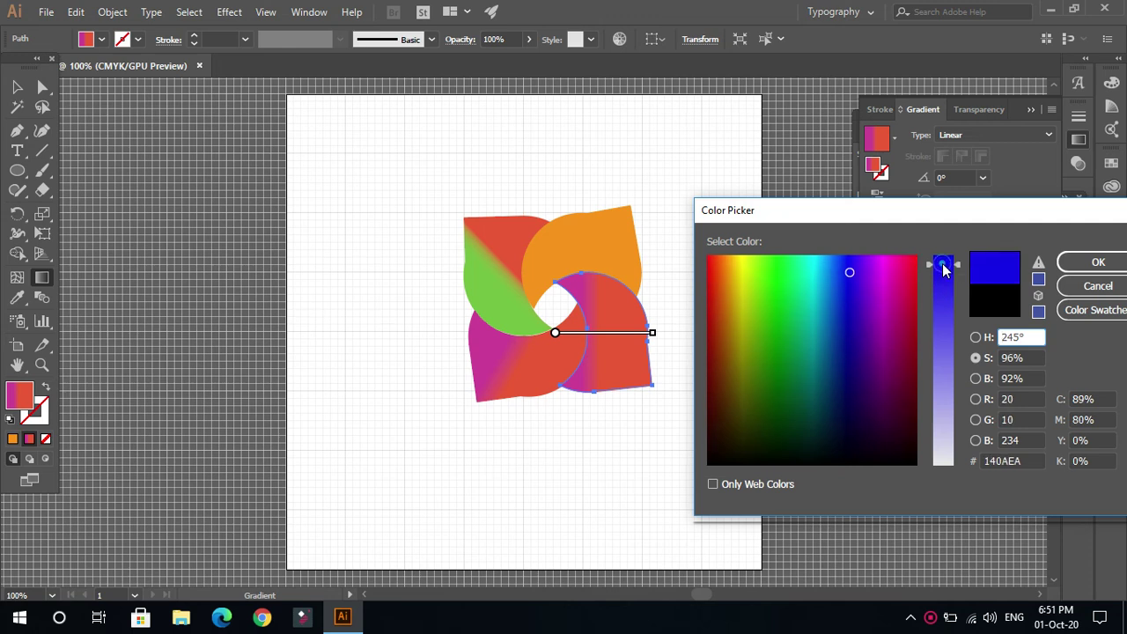
click(1100, 265)
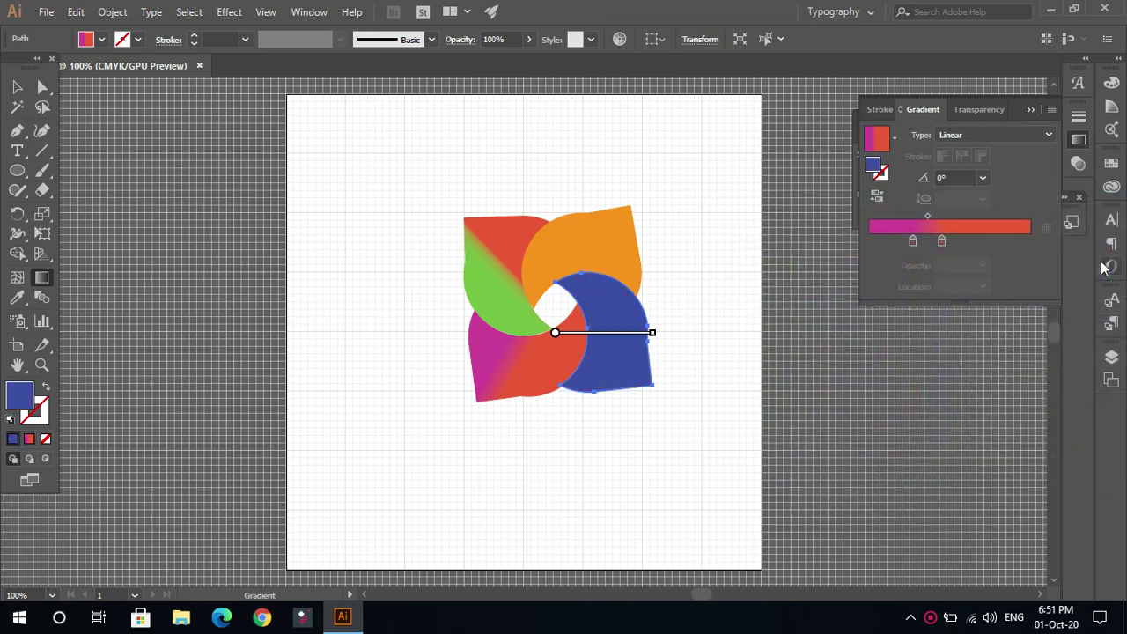
- Apply a blue-to-red gradient to the lower-right petal, removing the magenta stop, moving red outward and placing the blue stop at 27.39%
click(874, 228)
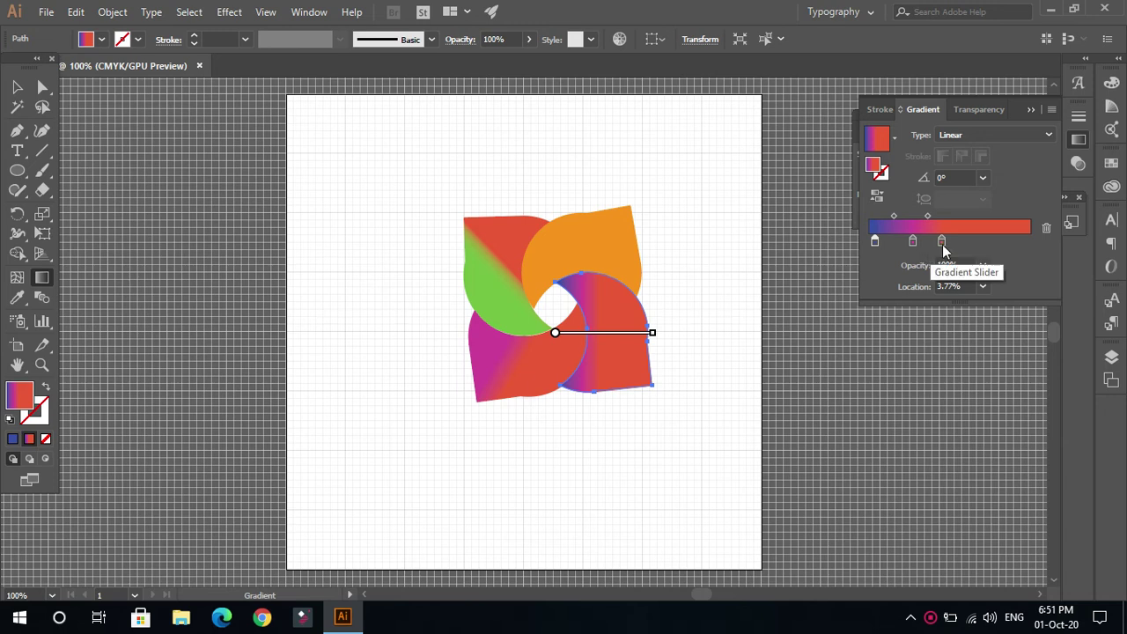
drag(913, 242, 916, 295)
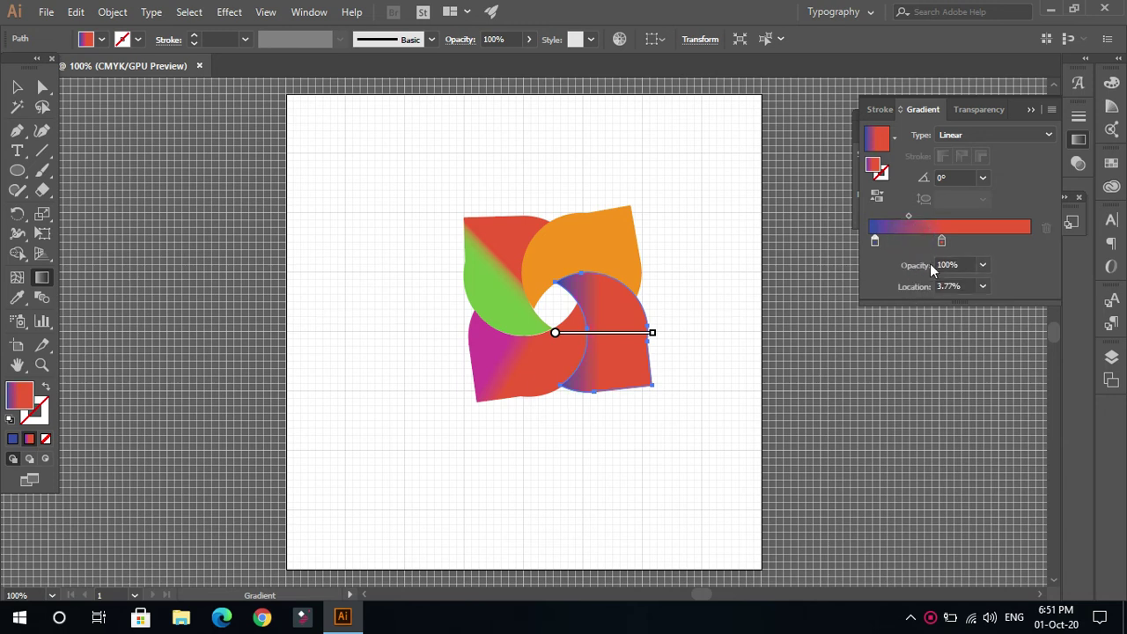
drag(943, 245, 978, 241)
drag(870, 243, 912, 245)
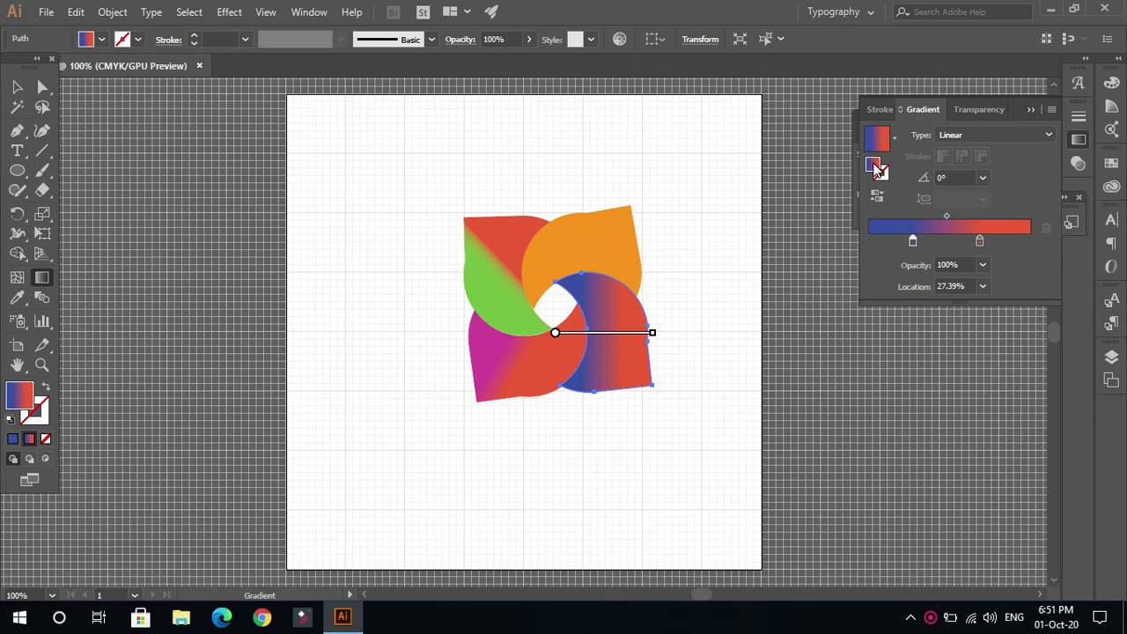
- Recolour the blue stop of the lower-right petal's gradient to yellow F2C50A
double_click(874, 165)
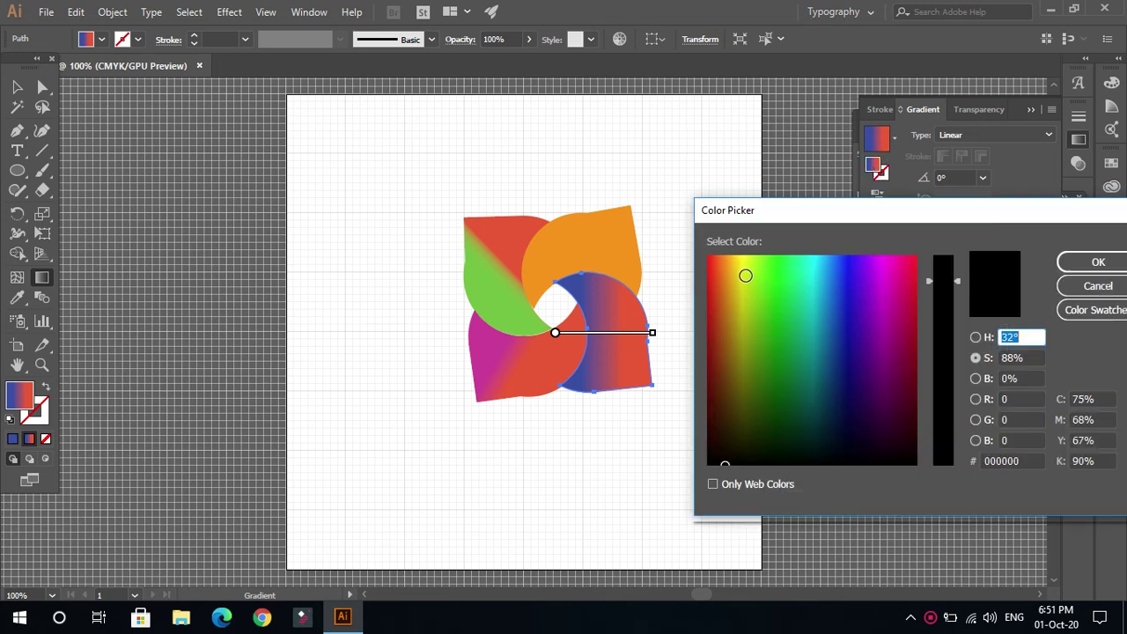
click(734, 265)
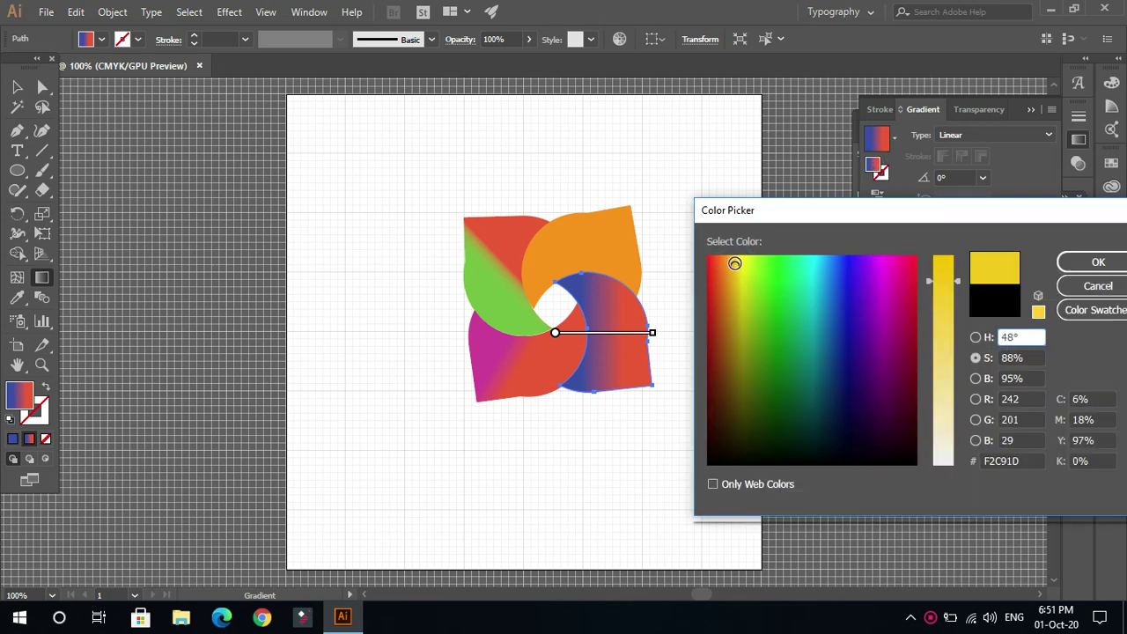
drag(927, 282, 939, 258)
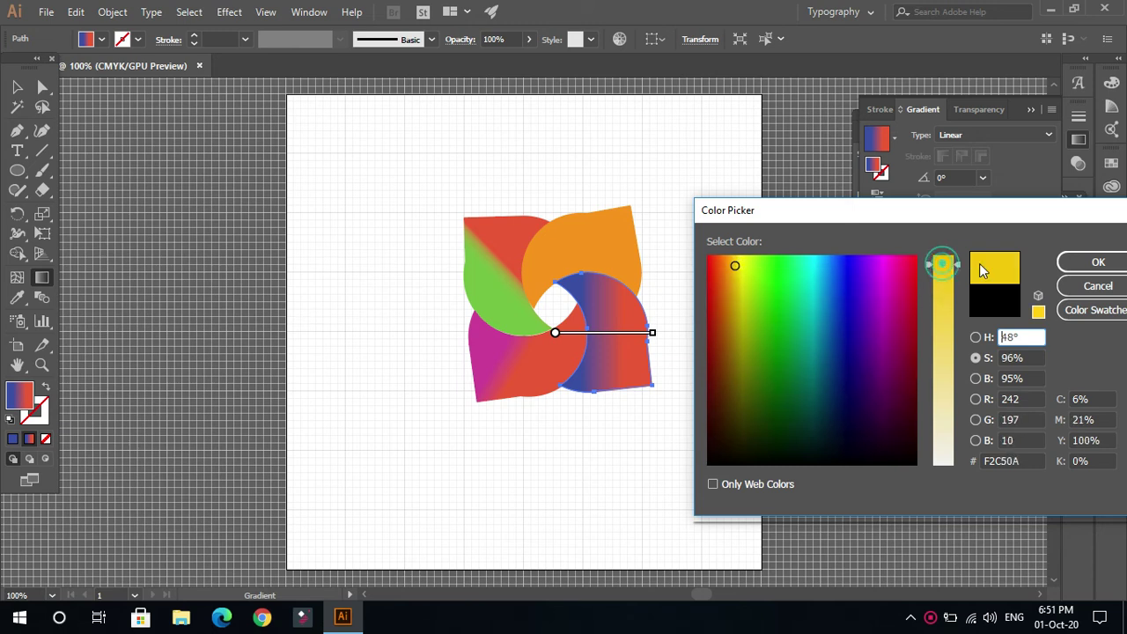
click(1097, 261)
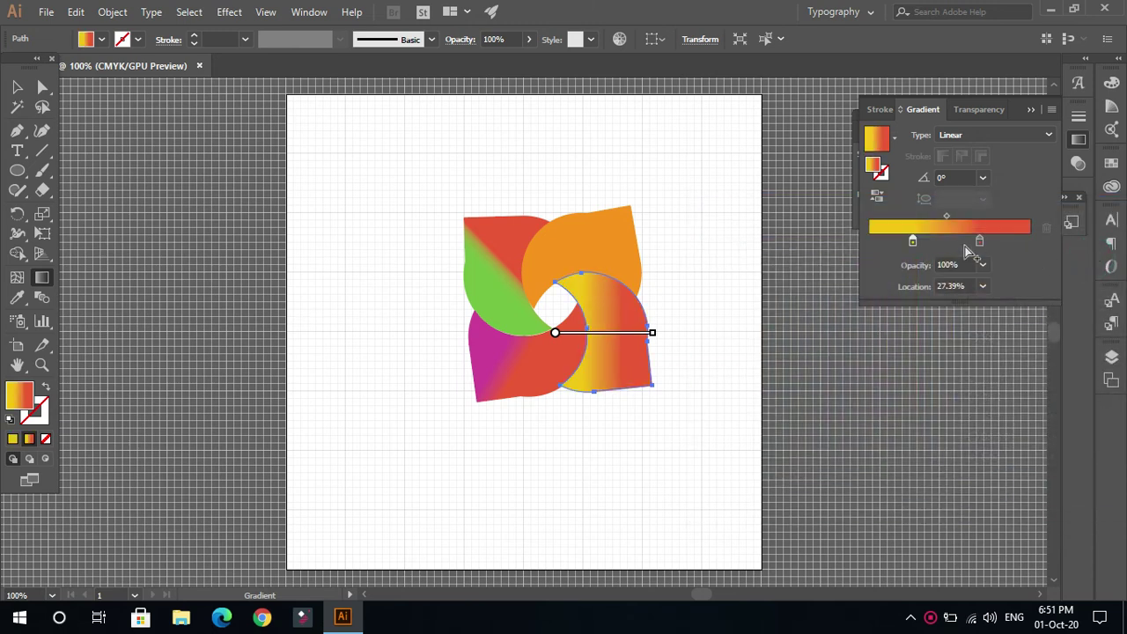
- Rearrange the lower-right petal's stops with red at 10.5% and yellow outermost, and recolour the red stop to blue 410FF2
drag(913, 241, 885, 242)
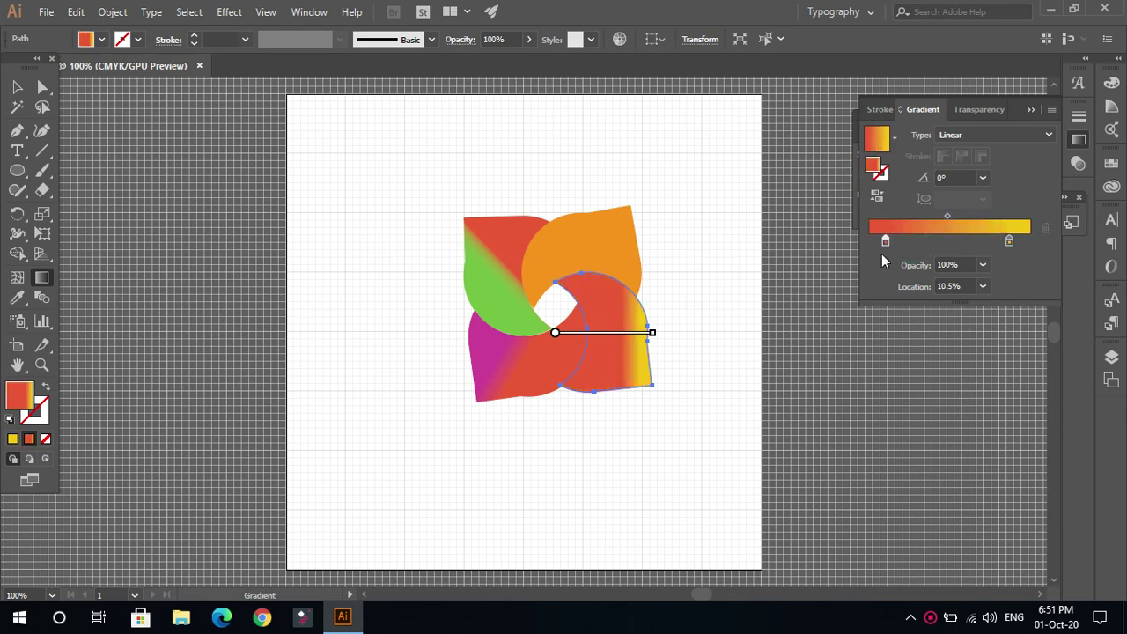
double_click(872, 165)
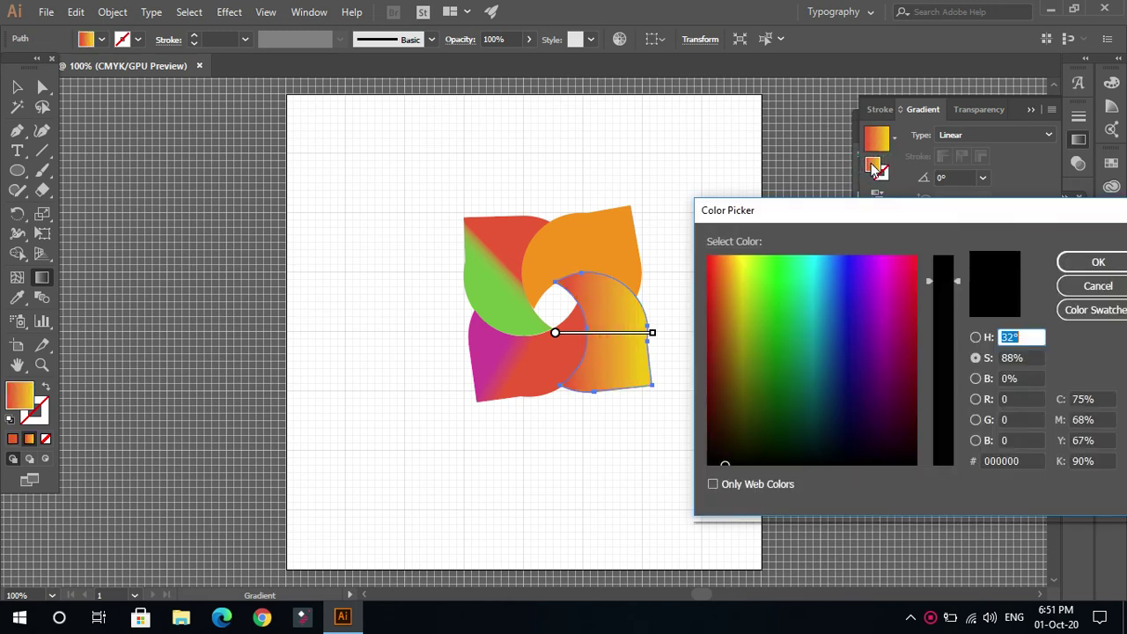
click(856, 265)
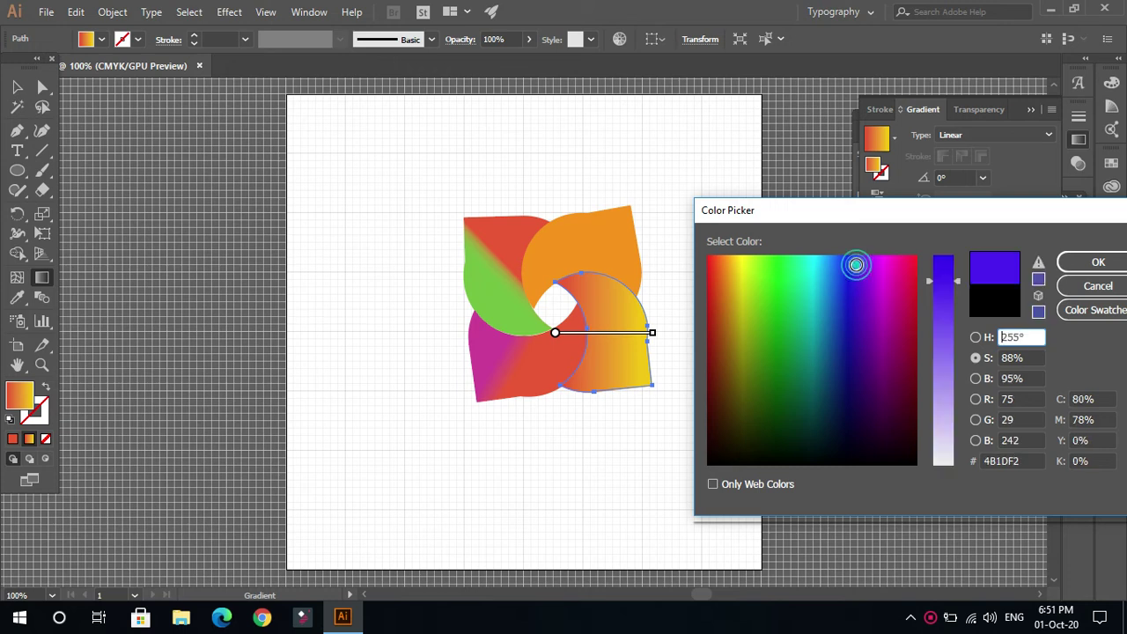
drag(948, 279, 948, 268)
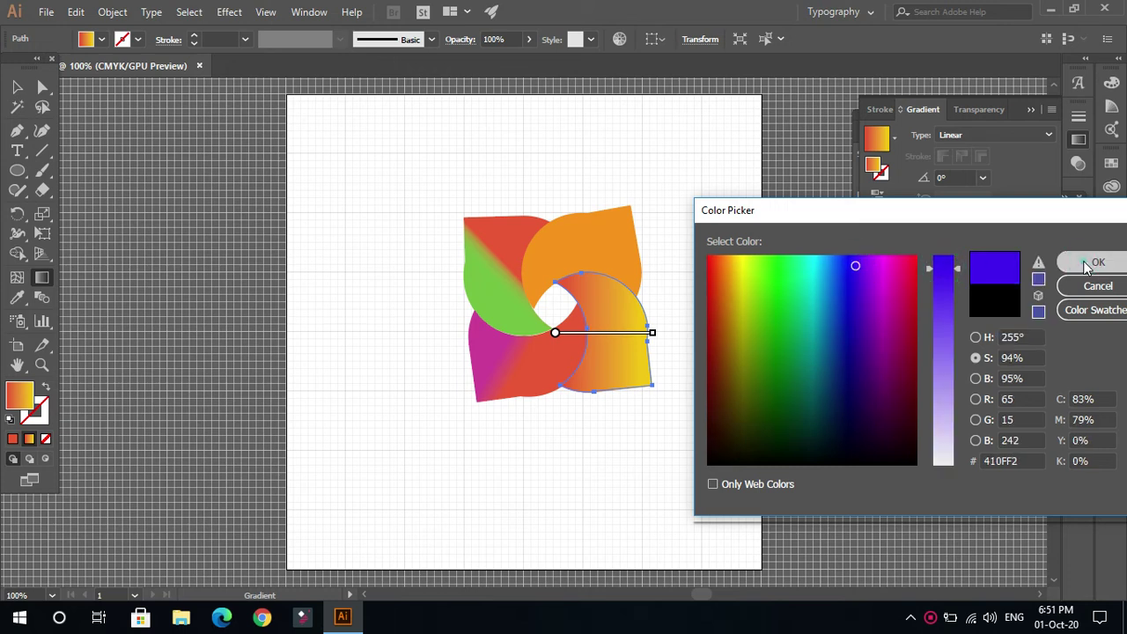
click(1093, 263)
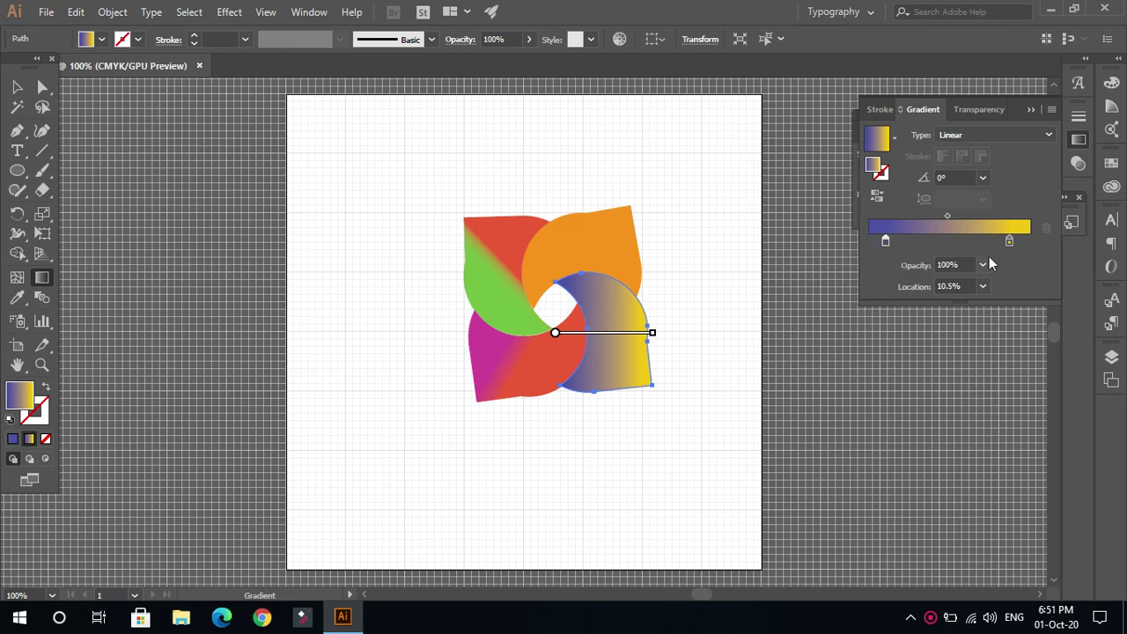
- Bring the yellow and blue stops close together near the gradient's middle, setting blue to 39.15% and nudging it slightly toward yellow
drag(1010, 242, 952, 251)
drag(885, 242, 932, 247)
mouse_move(591, 333)
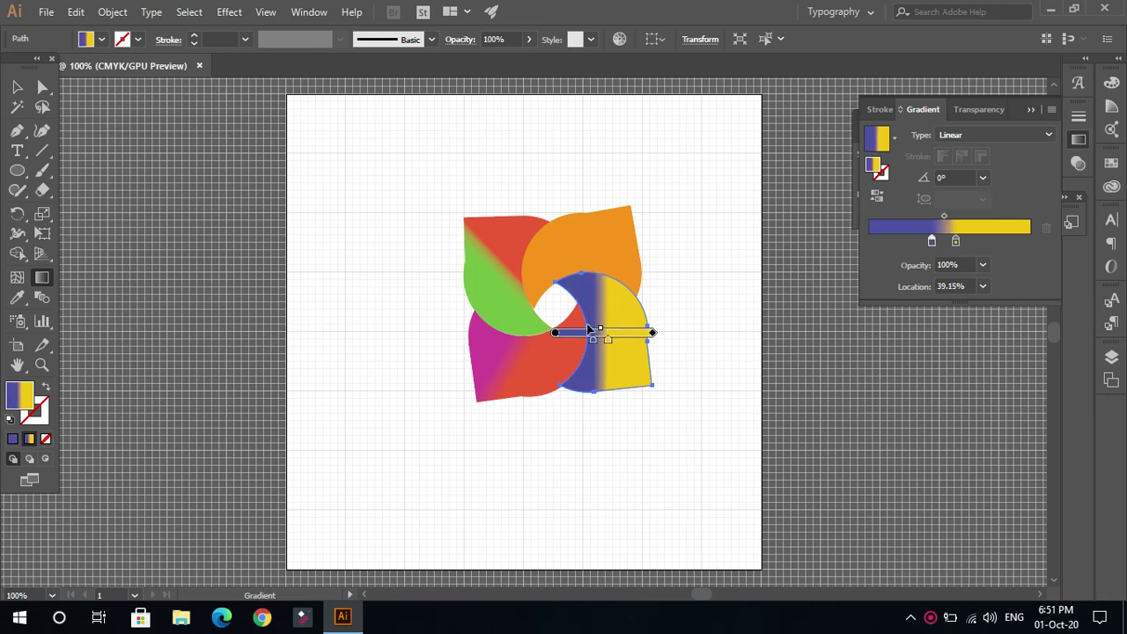
key(ctrl+shift+F9)
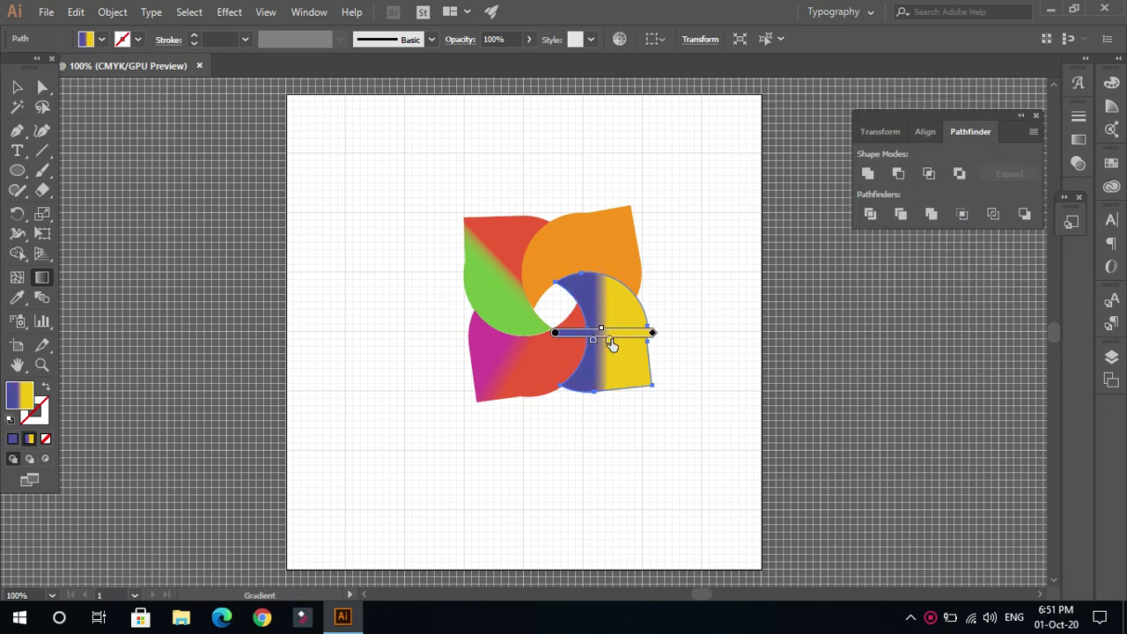
drag(591, 344, 600, 345)
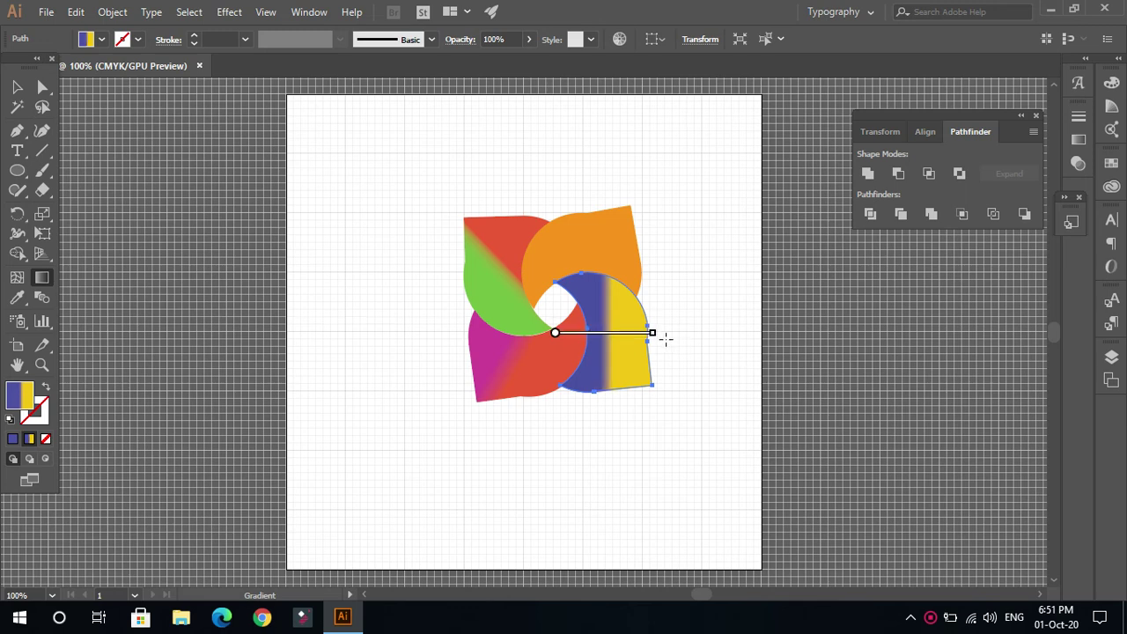
- Redraw the lower-right petal's gradient diagonally so yellow covers the upper outer side, fine-tune both stops along it, and deselect the petal
mouse_move(659, 335)
mouse_down()
mouse_move(644, 273)
mouse_move(653, 303)
mouse_up()
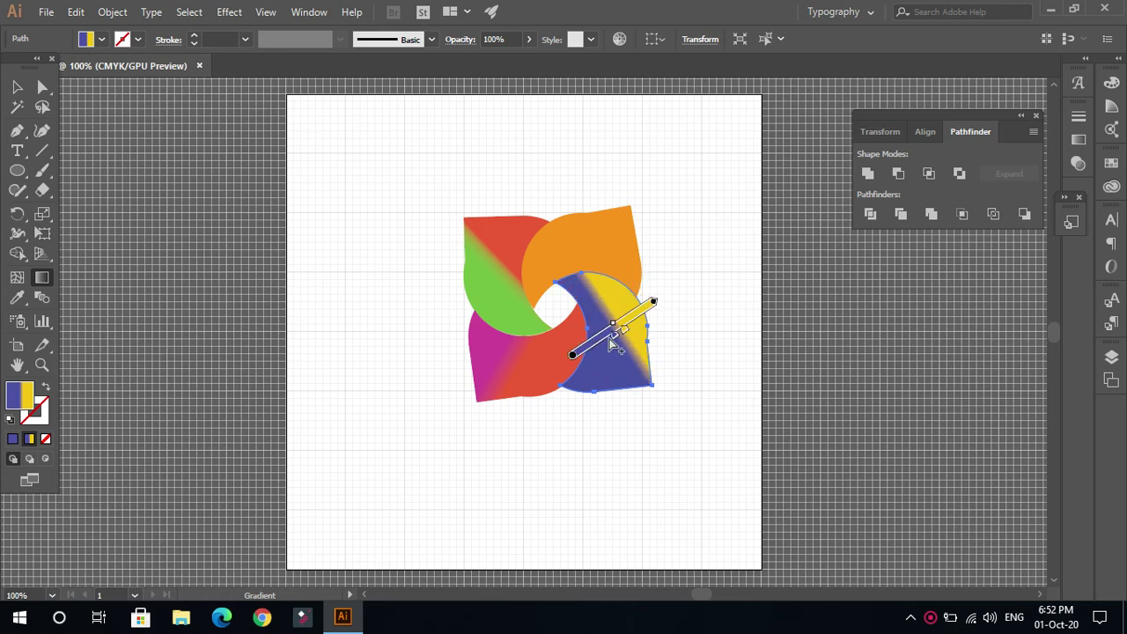
drag(614, 340, 606, 344)
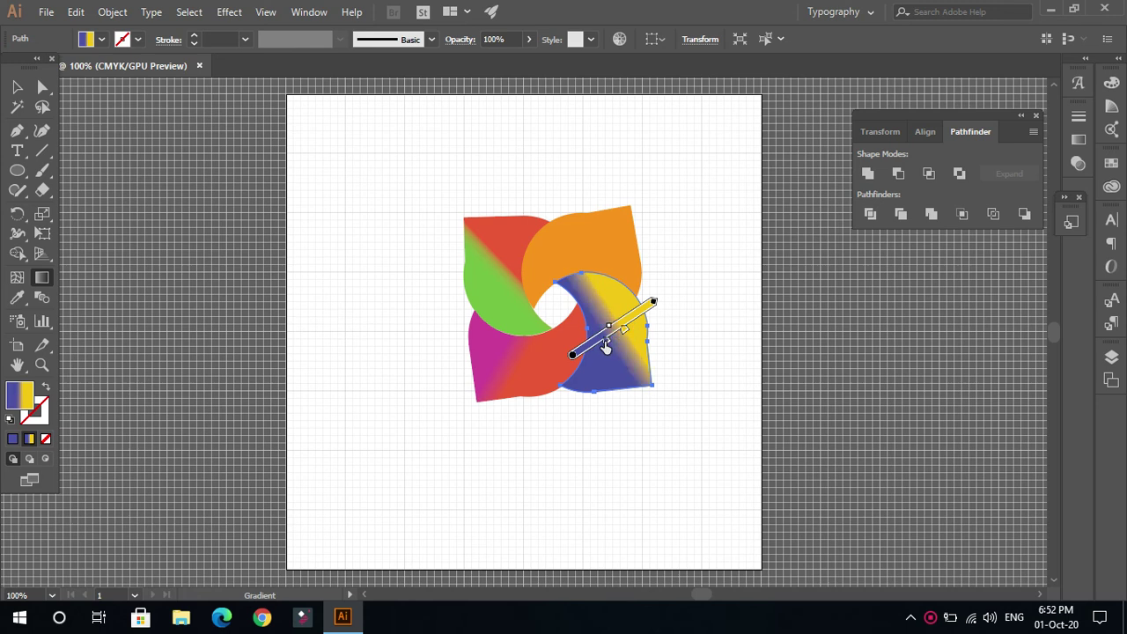
click(623, 332)
drag(621, 339, 604, 344)
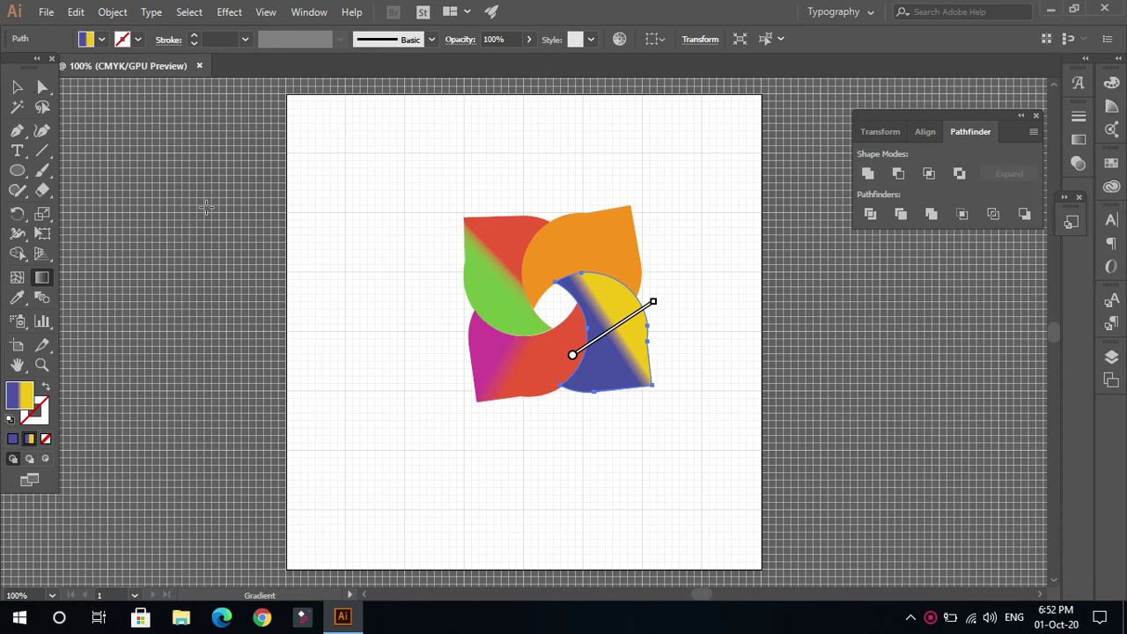
mouse_move(583, 353)
click(16, 86)
click(358, 250)
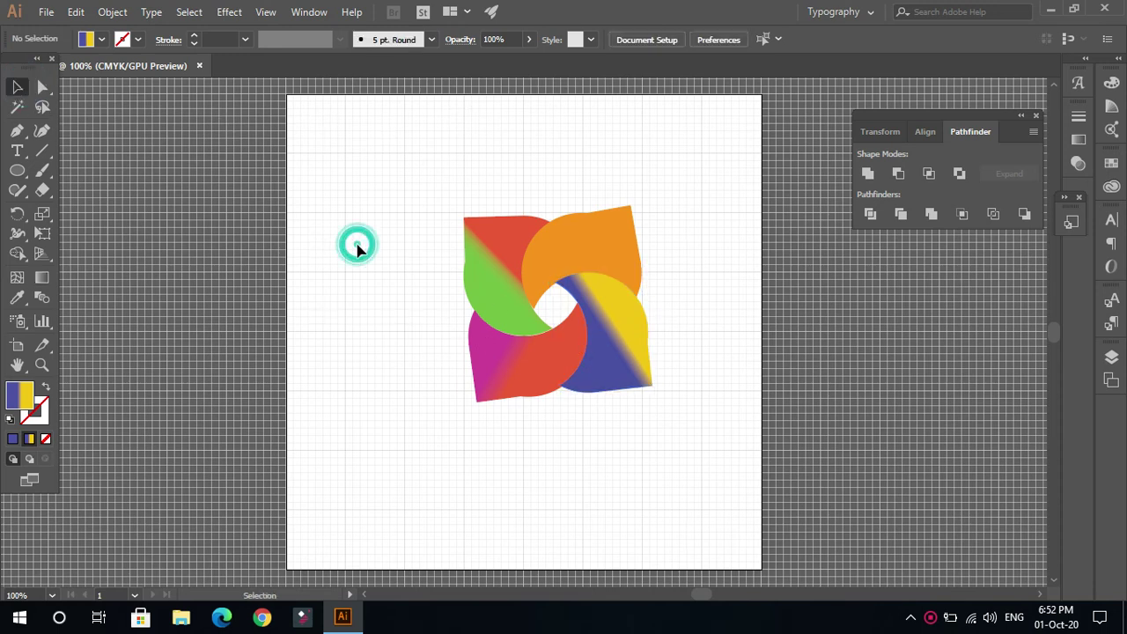
- Select the orange upper-right petal and activate the Gradient tool
click(598, 246)
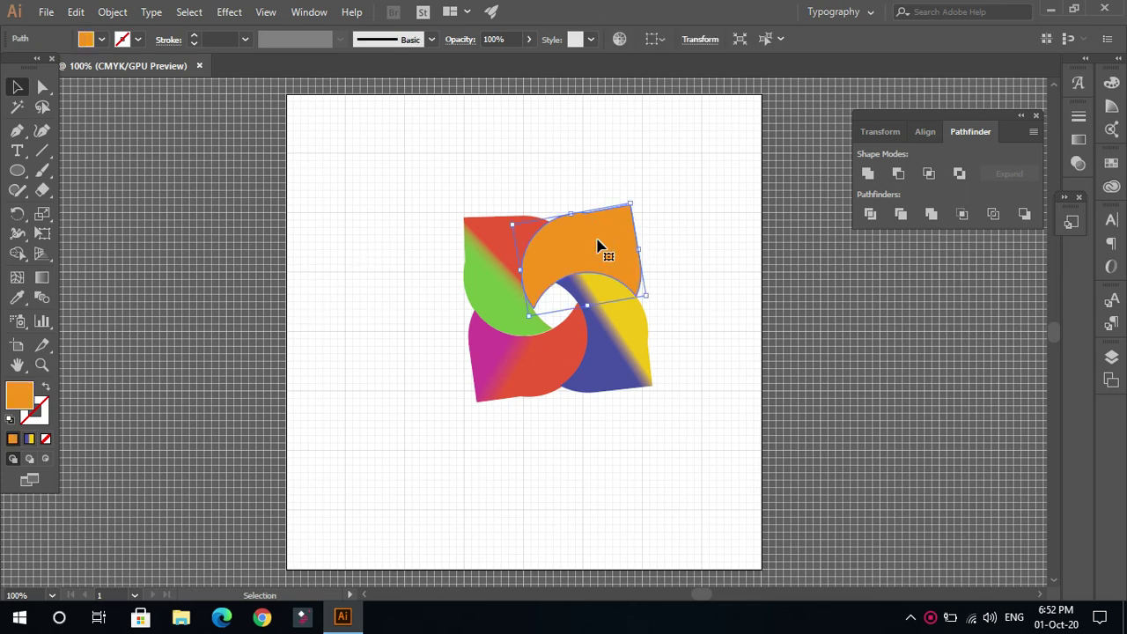
click(42, 278)
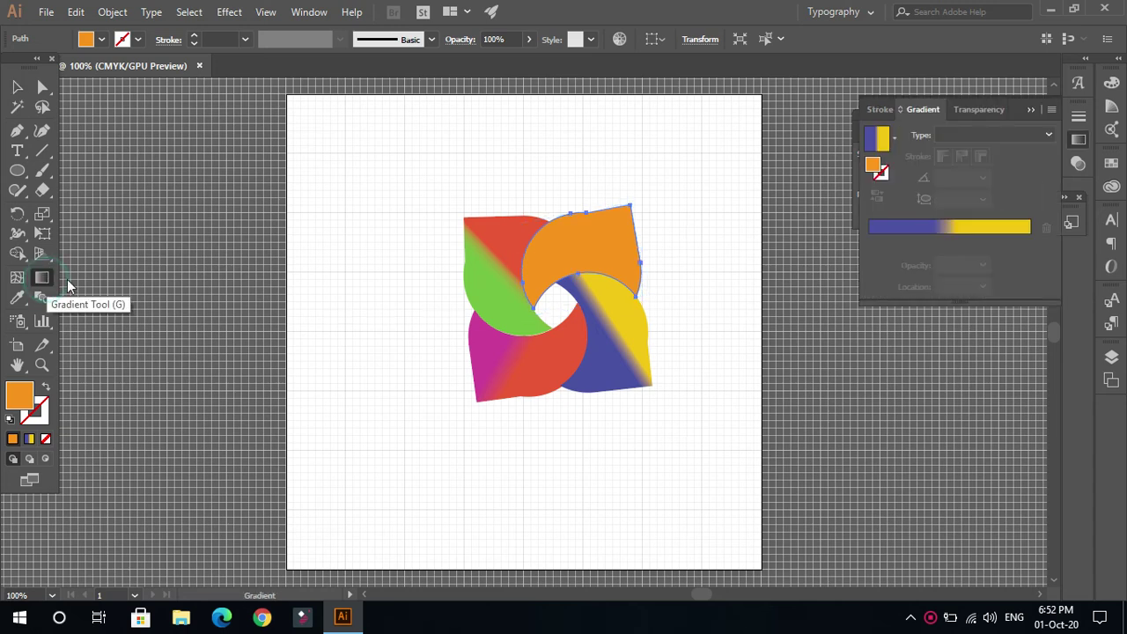
click(874, 166)
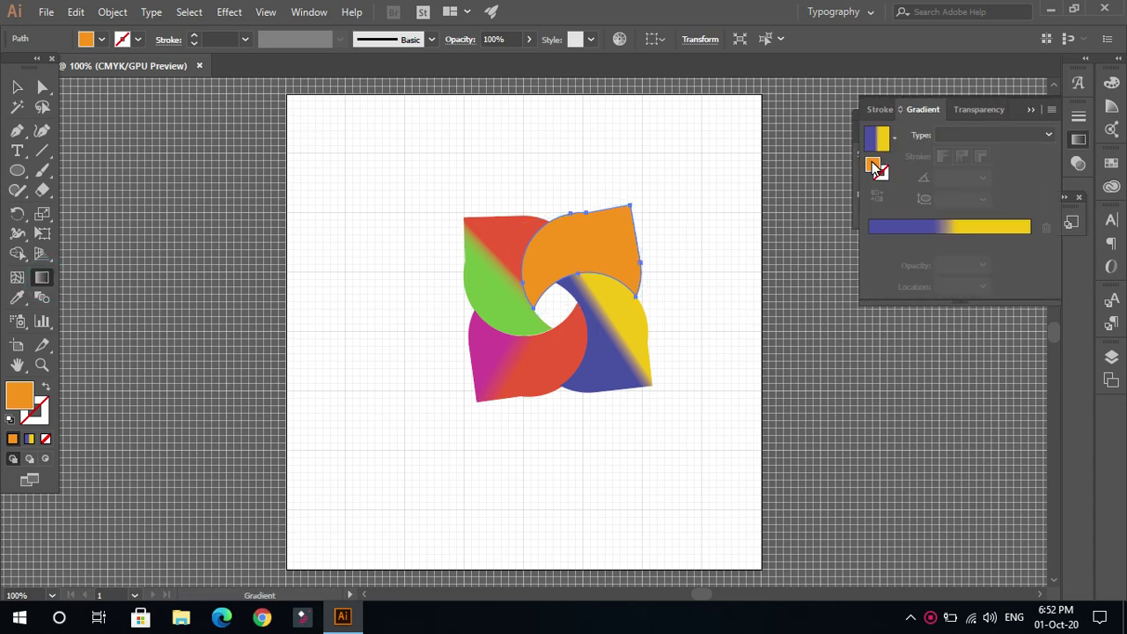
double_click(873, 167)
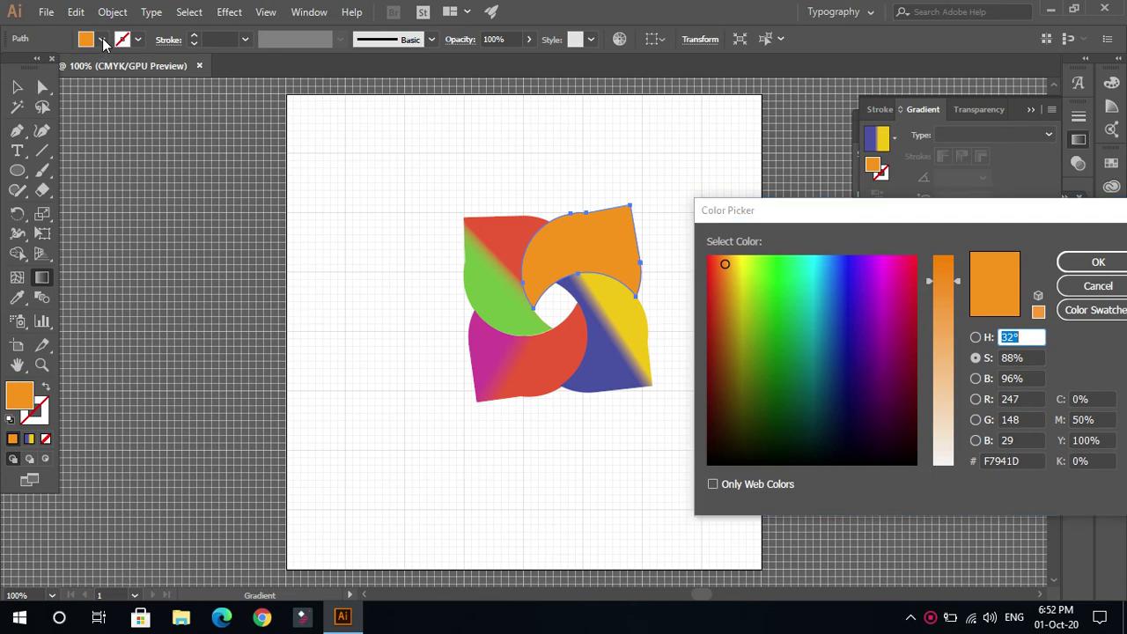
click(1097, 287)
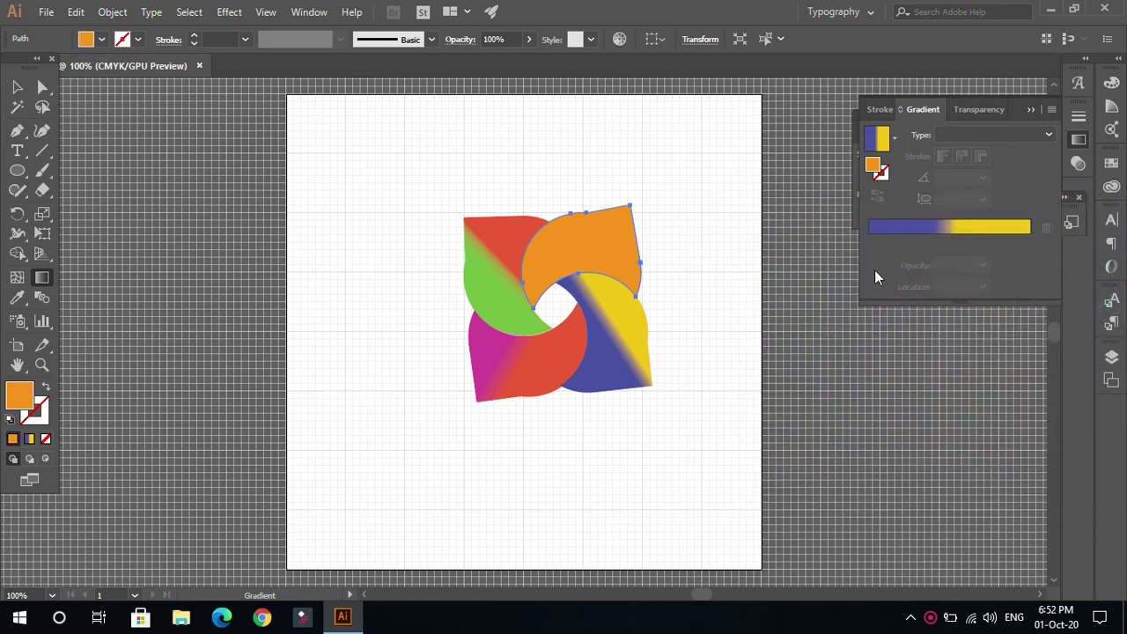
- Fill the upper-right petal with the magenta swatch and bring up the gradient settings for it
click(102, 39)
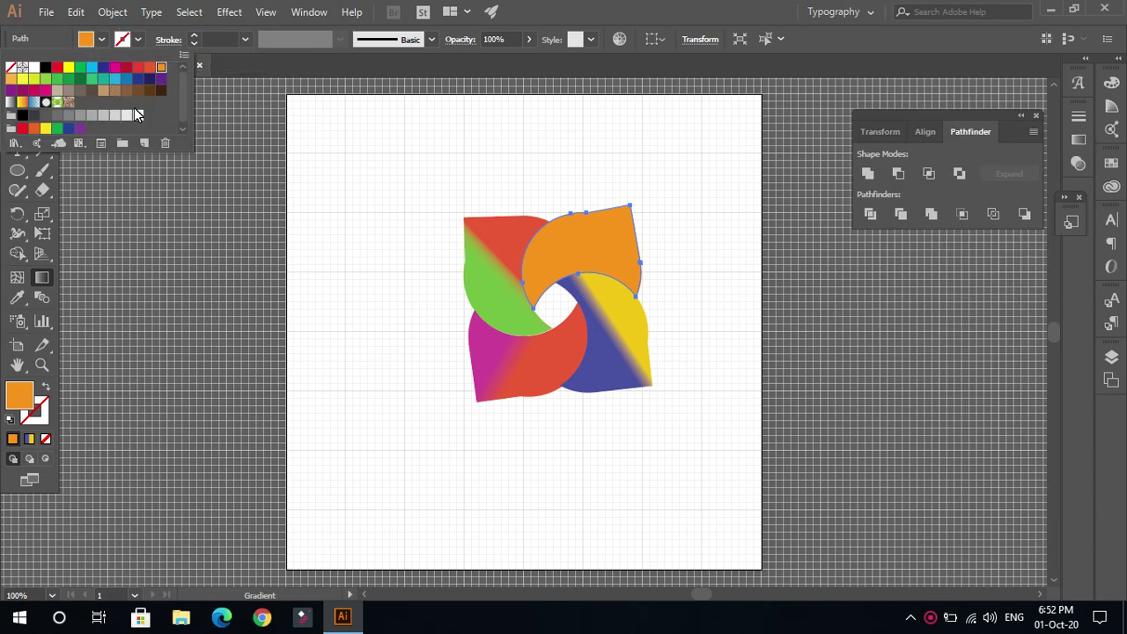
click(113, 69)
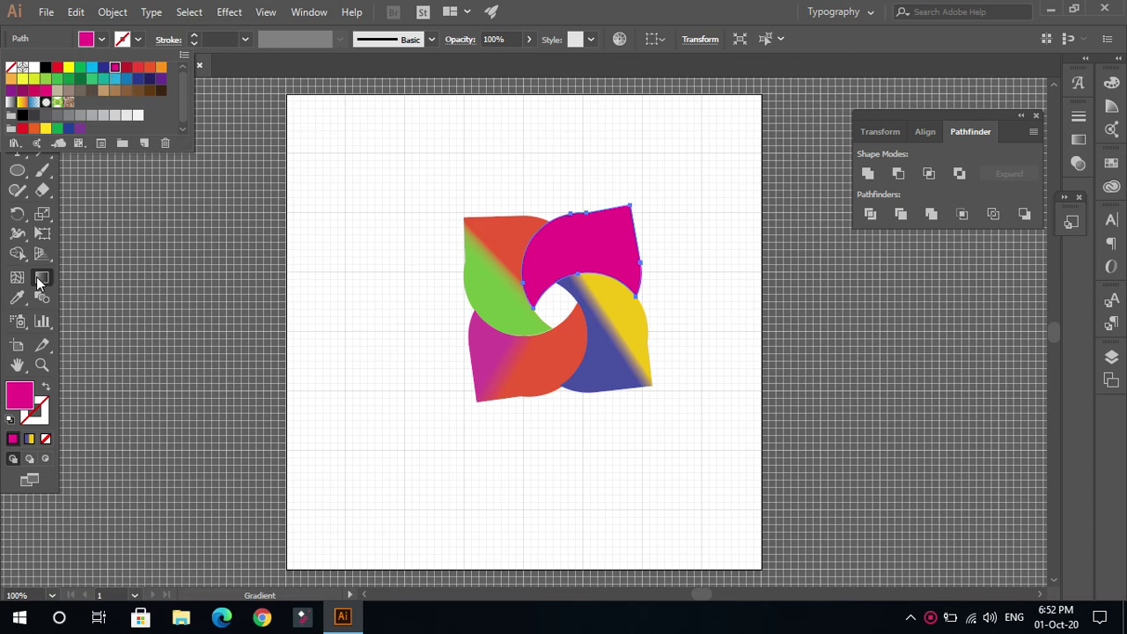
click(39, 279)
click(15, 87)
click(45, 278)
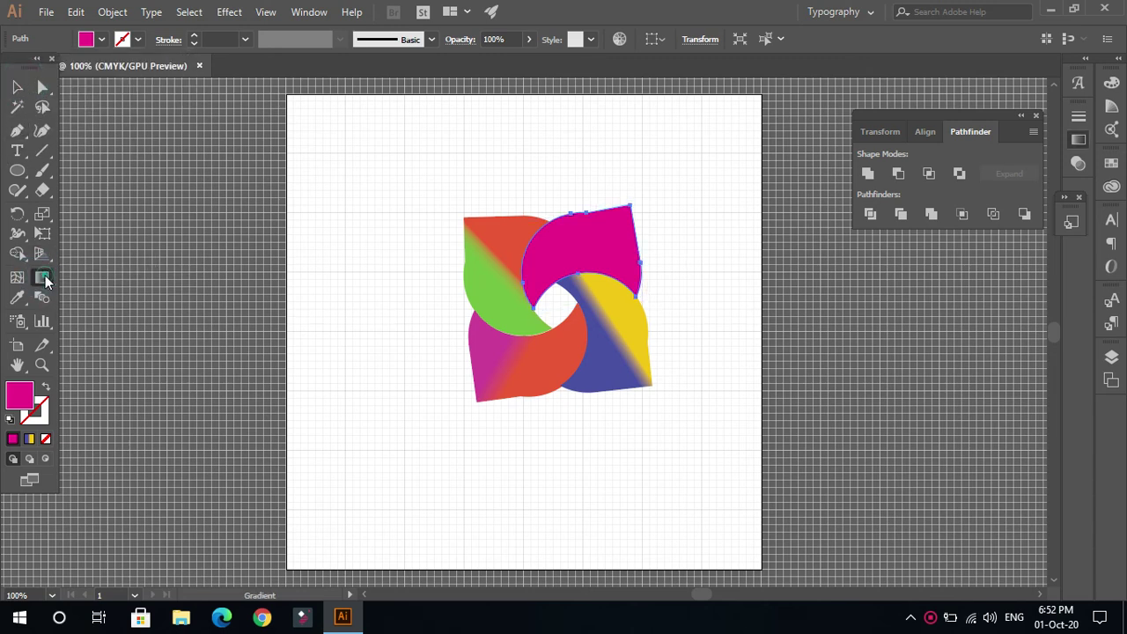
click(44, 279)
- Apply a magenta-to-blue gradient to the upper-right petal, adding magenta at 13.82%, removing the yellow stop and bringing the remaining stops closer together
click(873, 165)
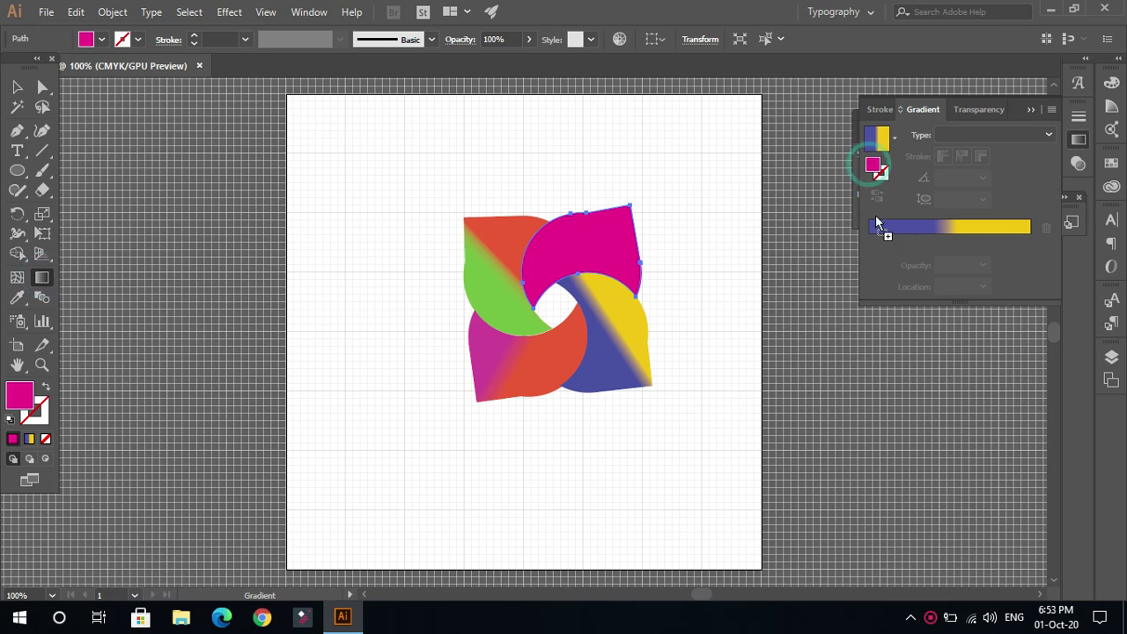
drag(875, 166, 892, 228)
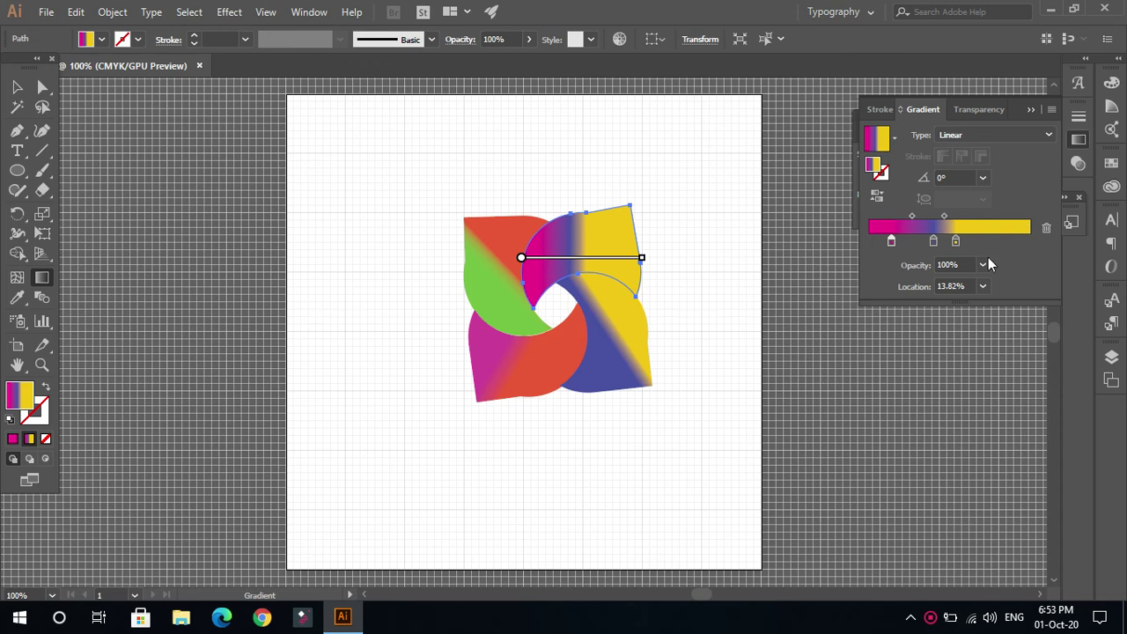
drag(956, 241, 963, 300)
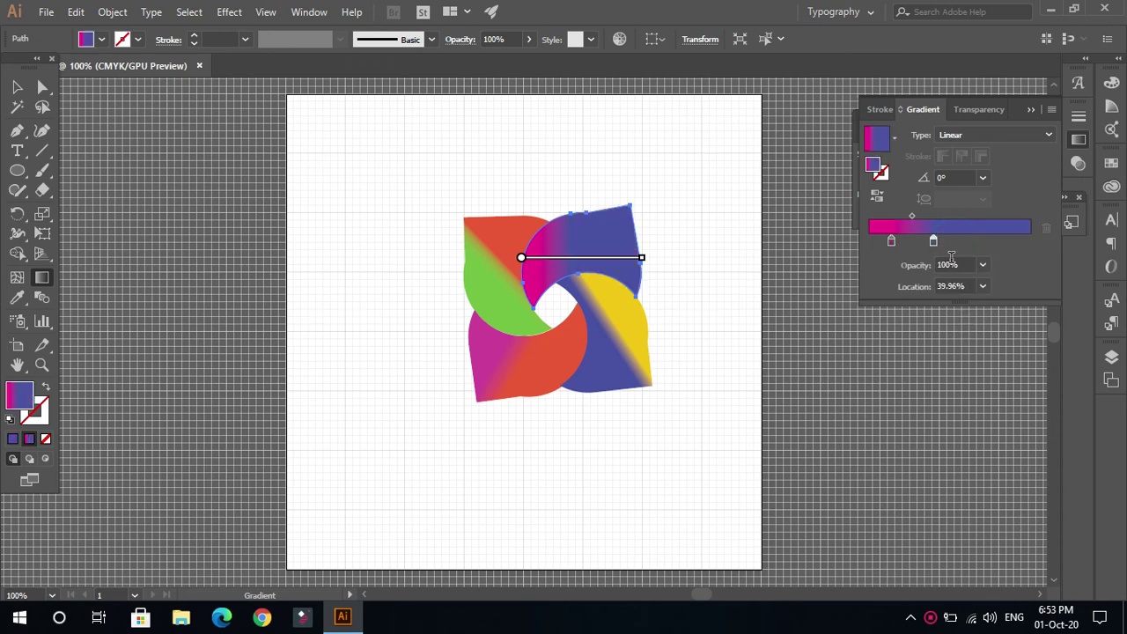
mouse_move(933, 242)
mouse_down()
mouse_move(957, 242)
mouse_move(895, 243)
mouse_move(931, 243)
mouse_up()
- Redraw the upper-right petal's gradient diagonally so blue covers only its outer lower side, and deselect the petal
mouse_move(648, 257)
mouse_down()
mouse_move(661, 221)
mouse_move(651, 298)
mouse_up()
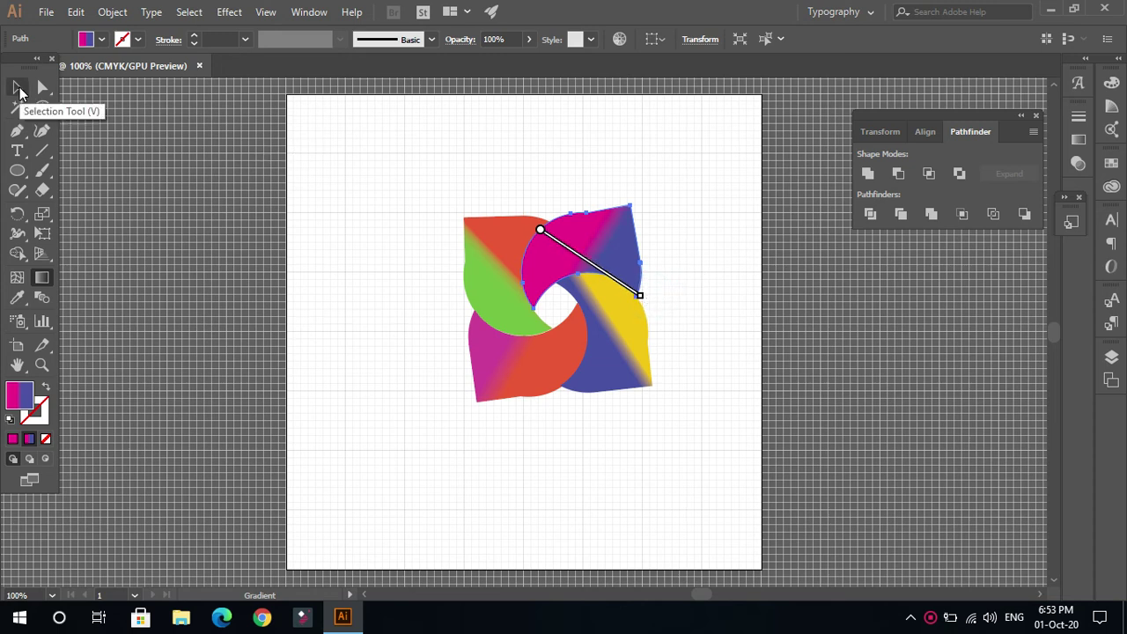
click(18, 87)
click(370, 168)
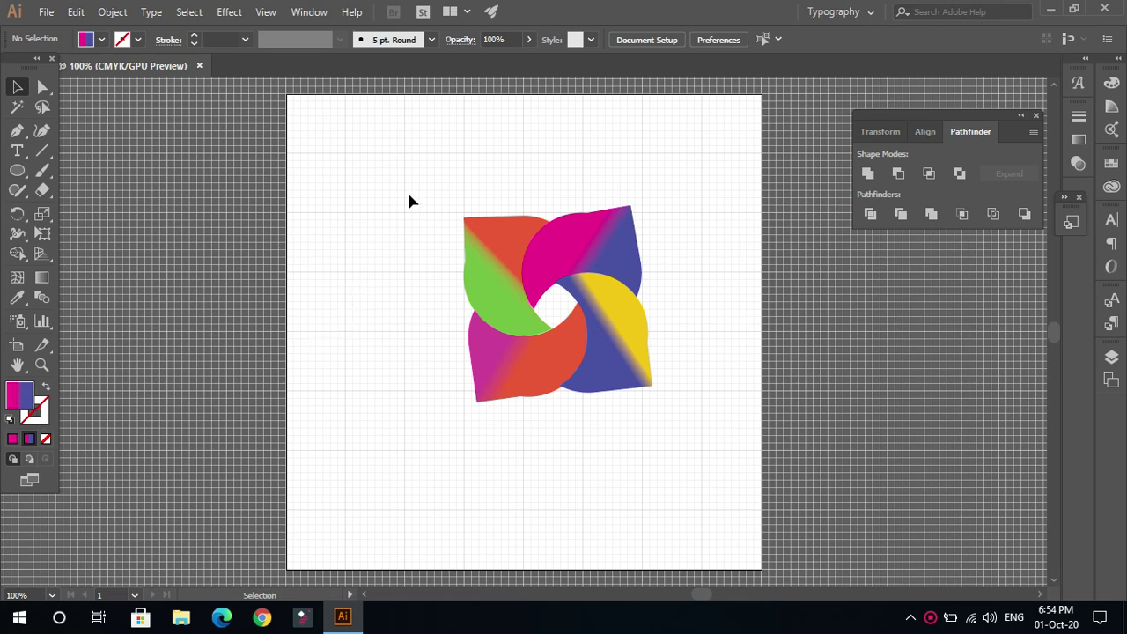
- Select all four petals of the pinwheel design and group them
click(493, 303)
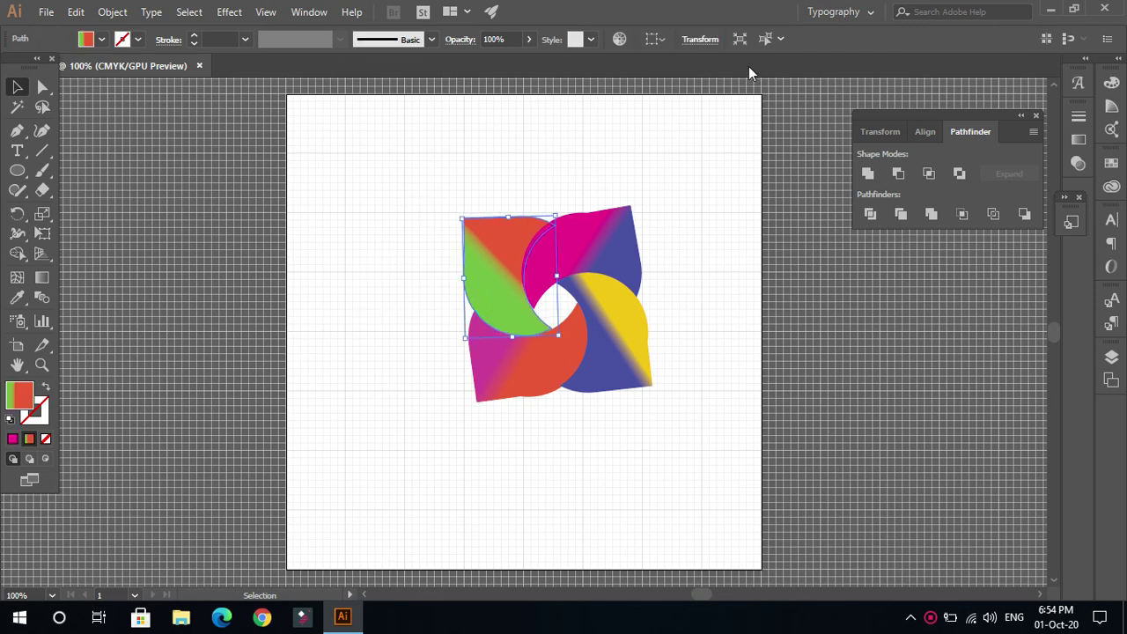
click(695, 123)
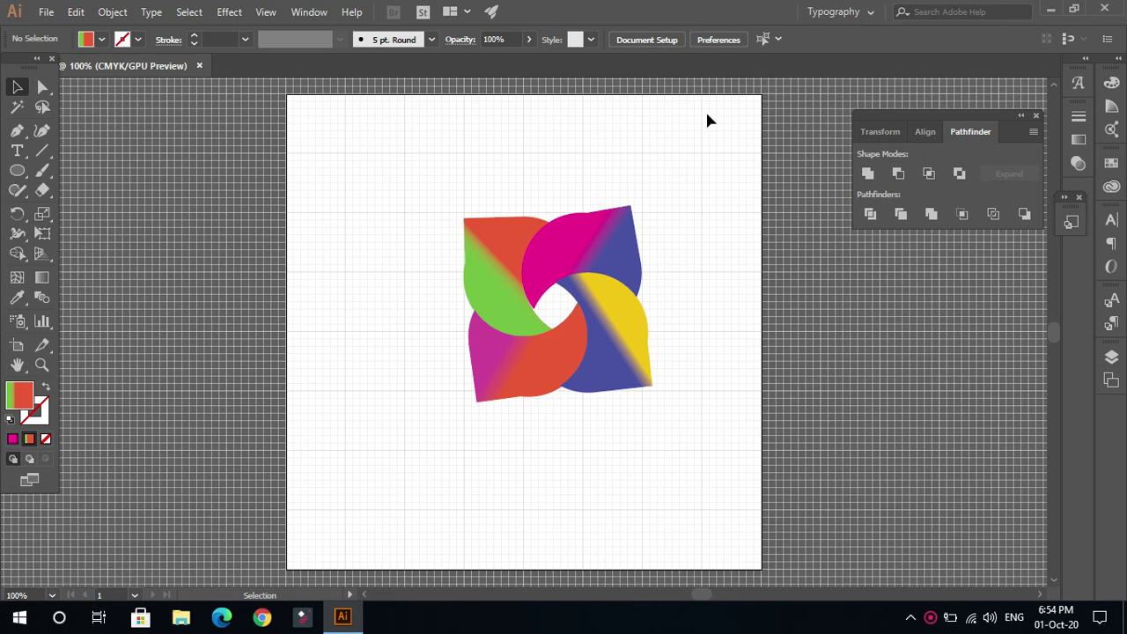
drag(430, 204, 670, 410)
key(a)
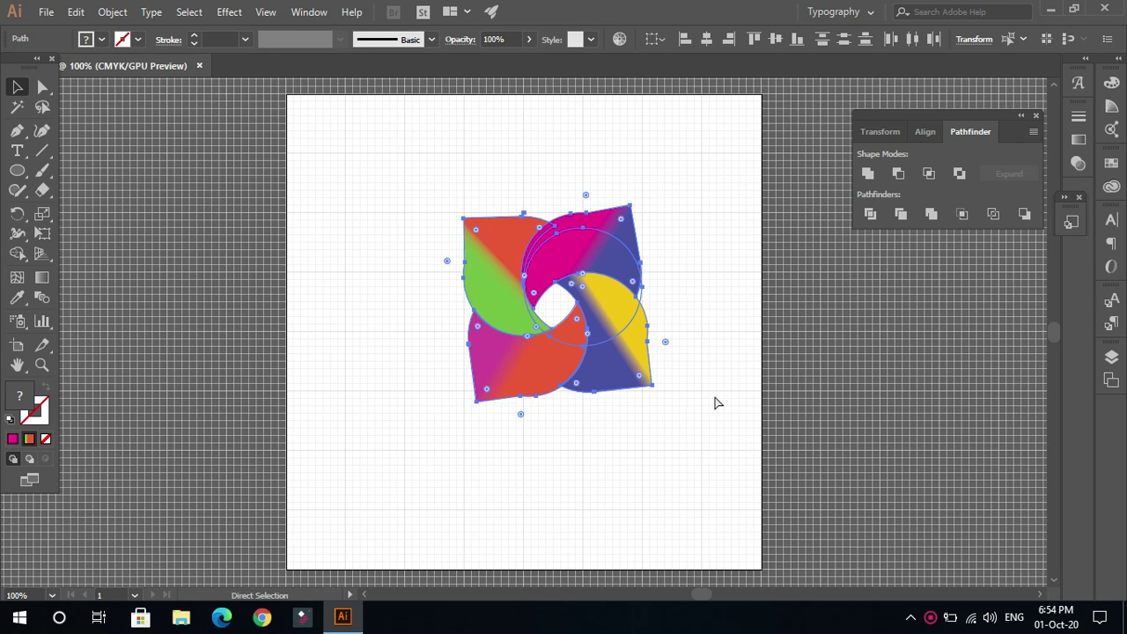
key(ctrl+g)
key(v)
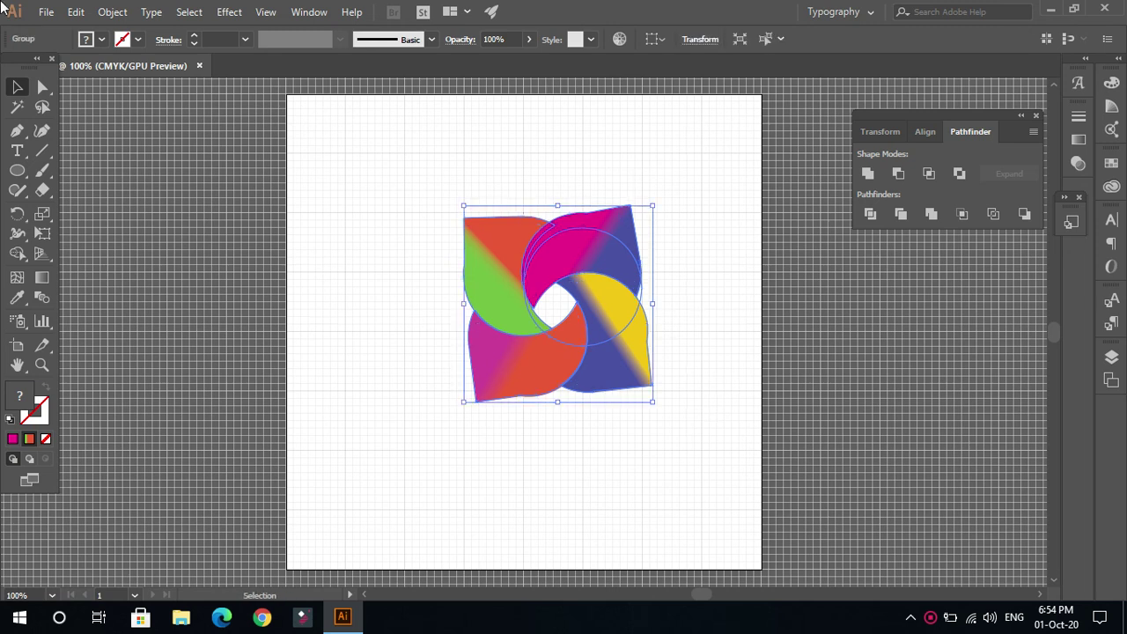
click(109, 12)
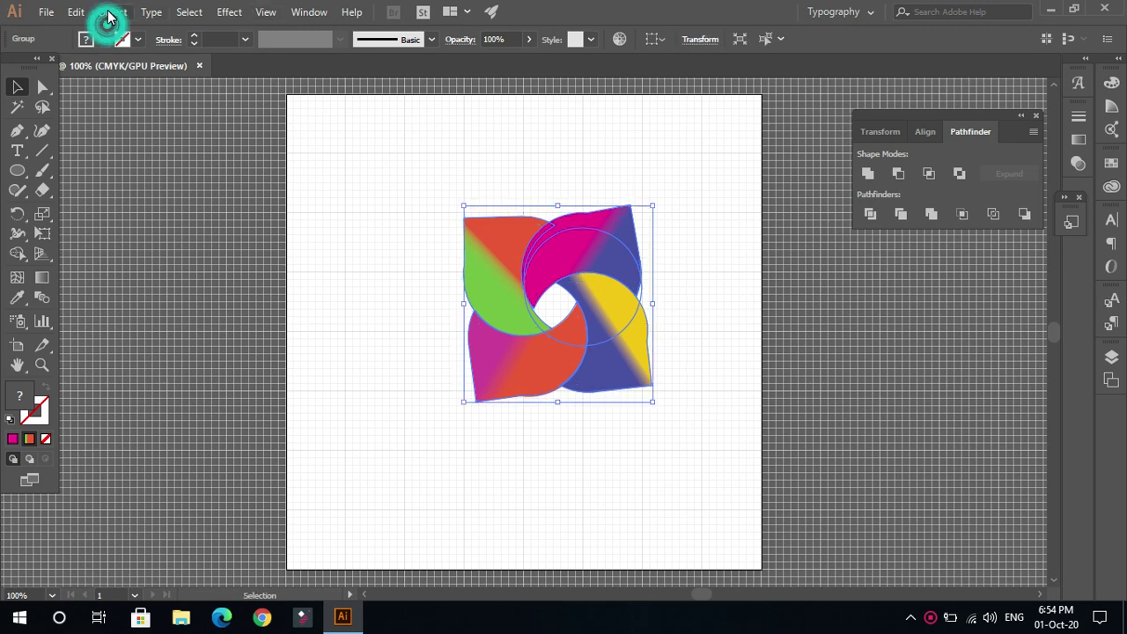
mouse_move(175, 351)
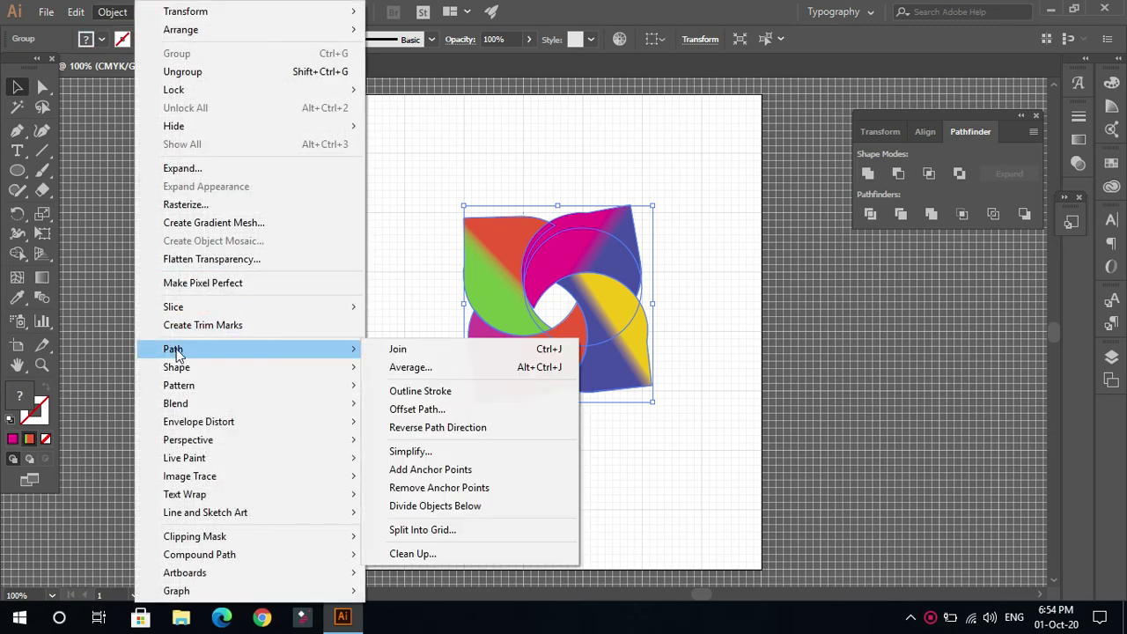
click(406, 395)
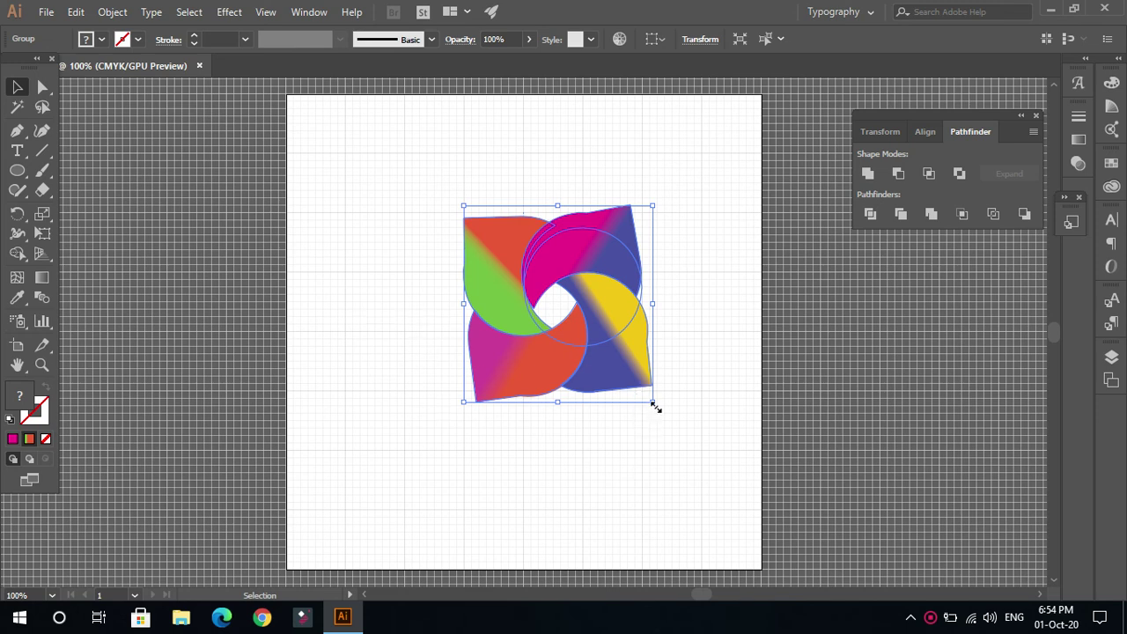
- Narrow the pinwheel group slightly, place a much smaller duplicate of it in the artboard's upper-left corner, and deselect it
mouse_move(653, 402)
mouse_down()
mouse_move(714, 475)
mouse_move(633, 402)
mouse_up()
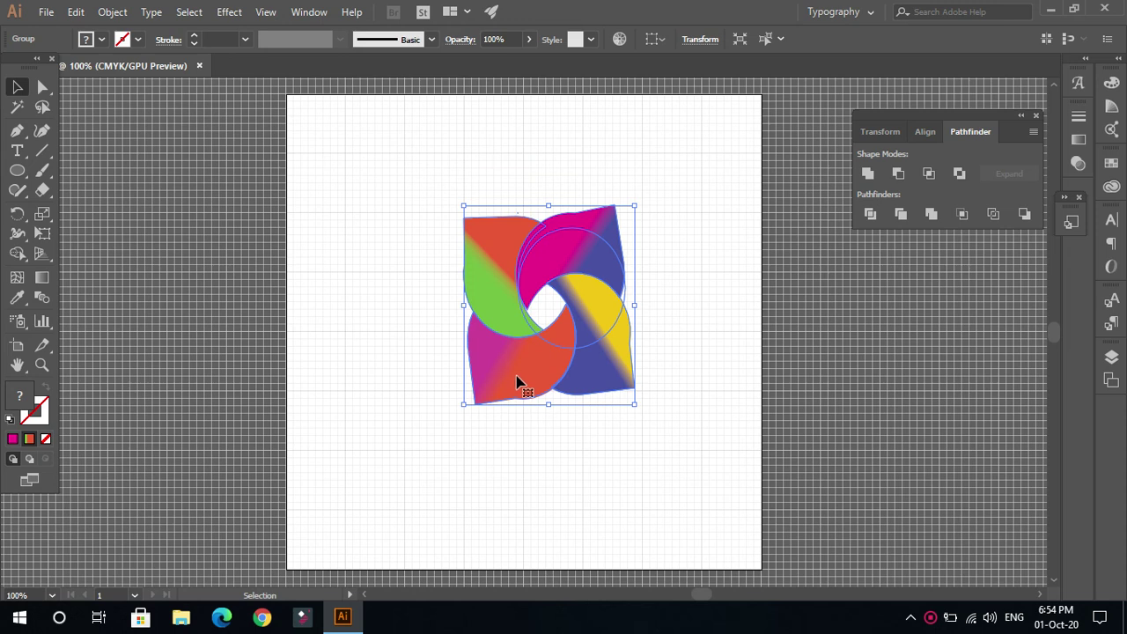
key(a)
drag(531, 385, 375, 283)
drag(474, 303, 388, 187)
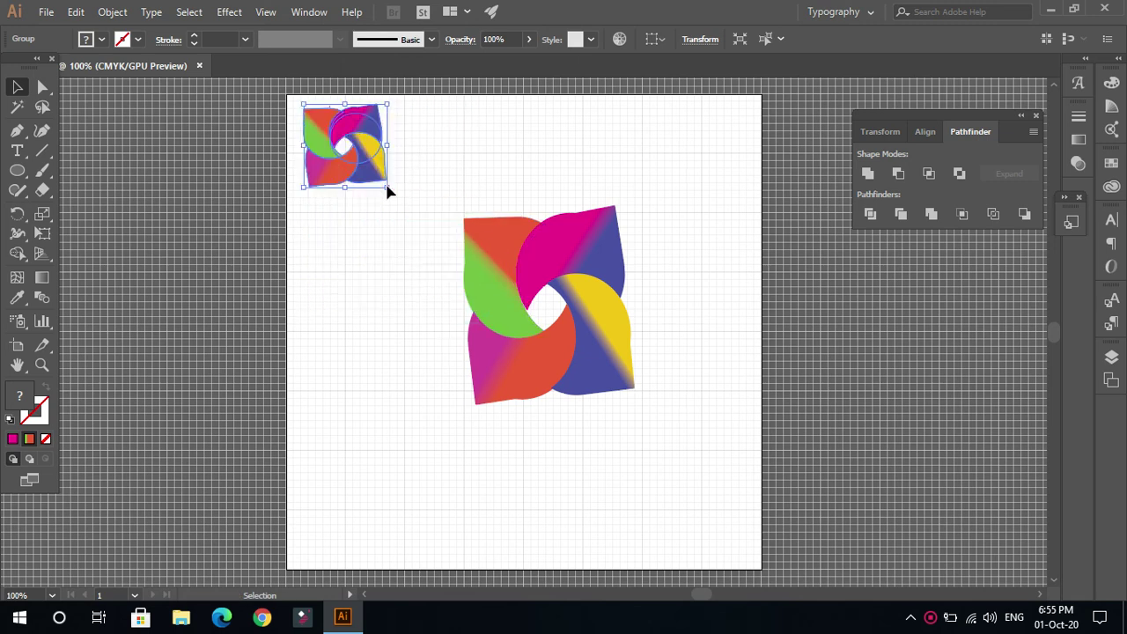
click(376, 255)
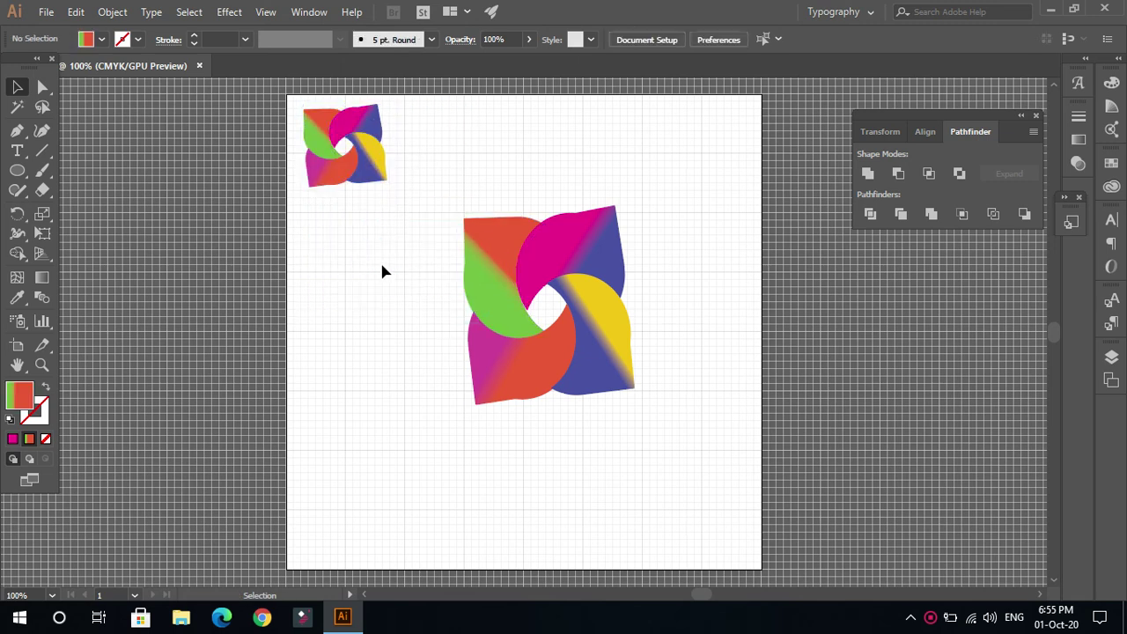
- Enlarge the original pinwheel group to about half the artboard's width and shift it left, leaving free space on its right side
click(456, 192)
drag(456, 193, 636, 302)
drag(645, 422, 704, 482)
click(634, 405)
drag(641, 360, 546, 354)
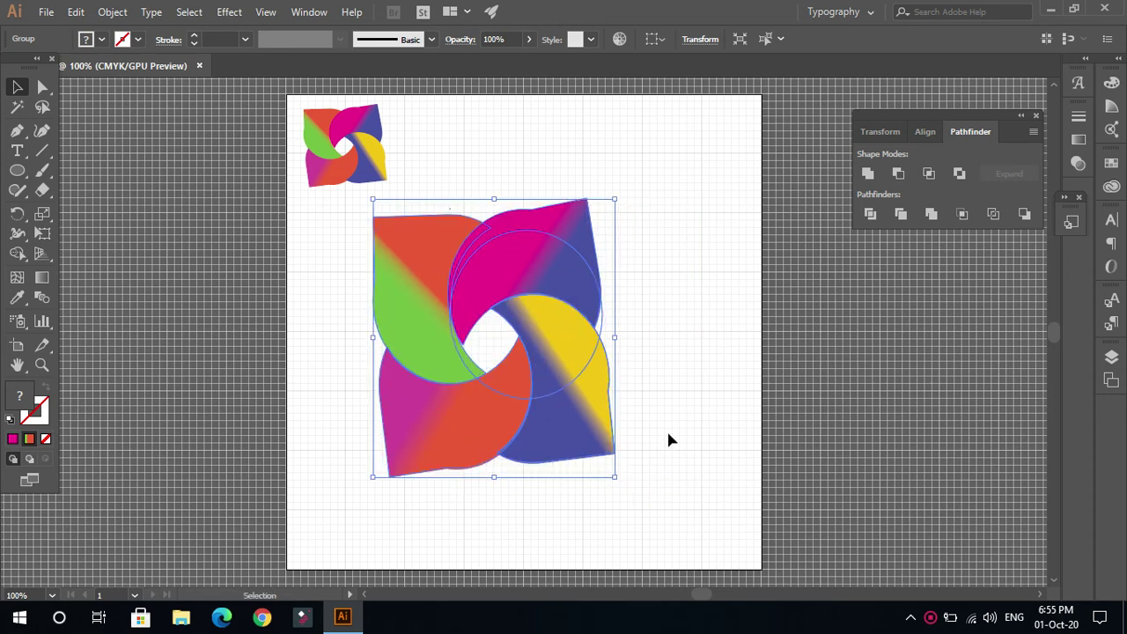
- Add a two-line point text reading "LOGO" and "Name" to the right of the large pinwheel
click(17, 150)
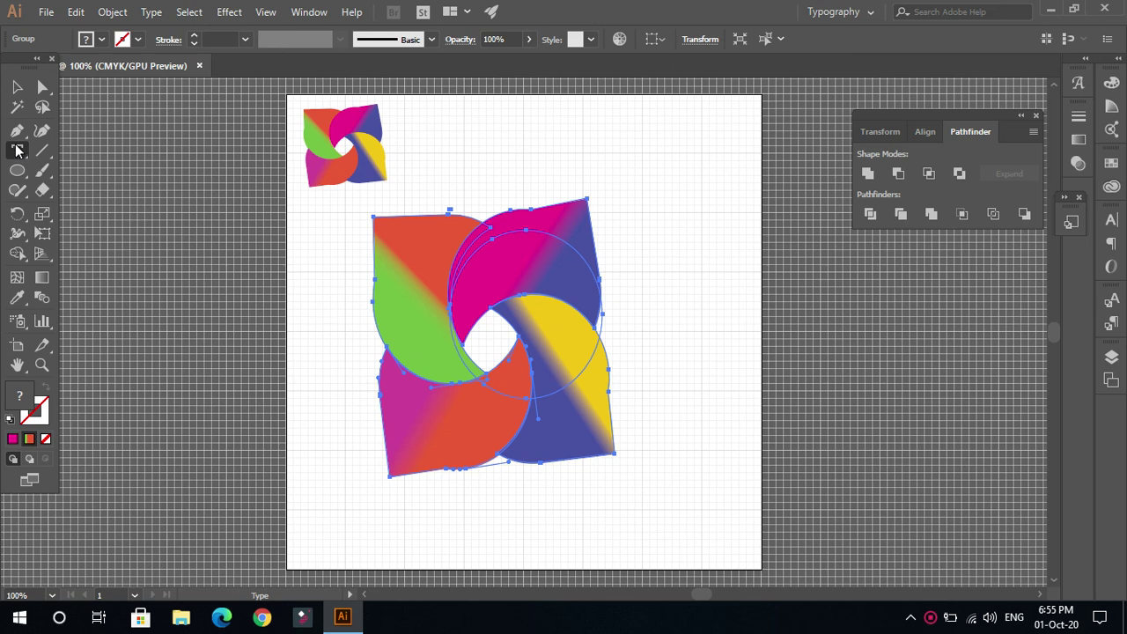
click(18, 150)
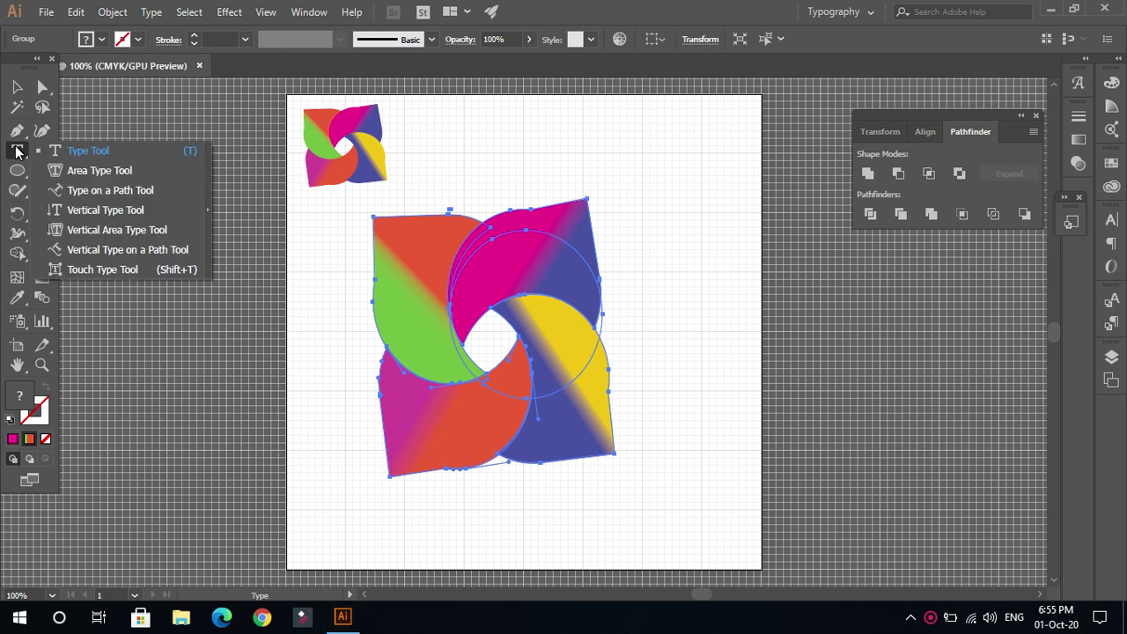
click(74, 151)
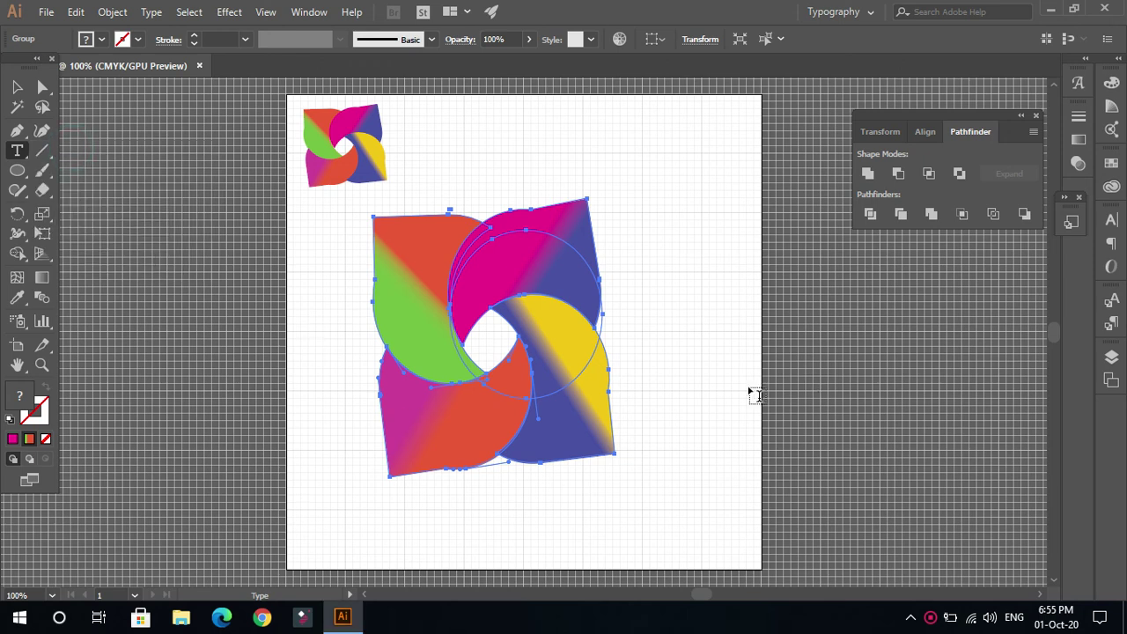
click(641, 344)
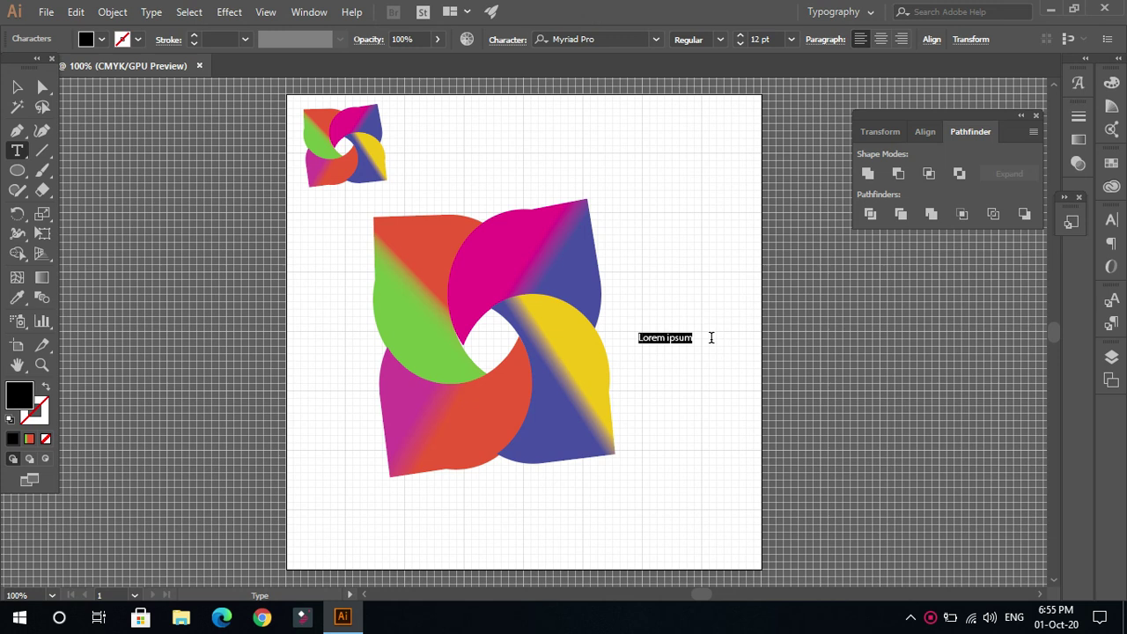
text(4)
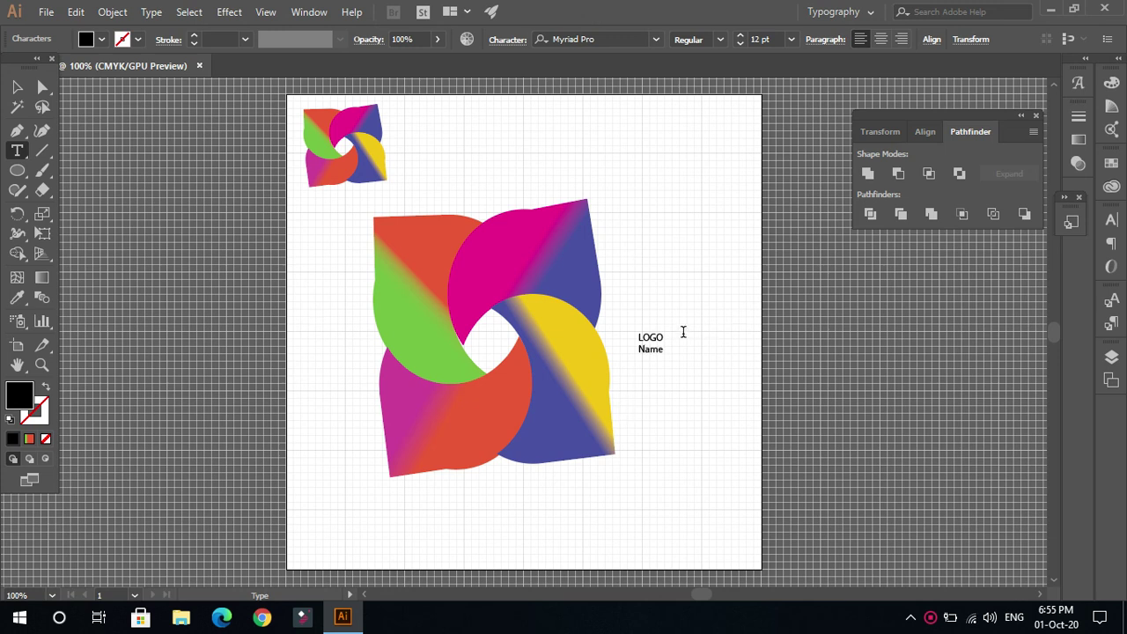
- Try the Maiandra GD, MT Extra and Algerian fonts on the whole LOGO Name text
drag(631, 332, 677, 350)
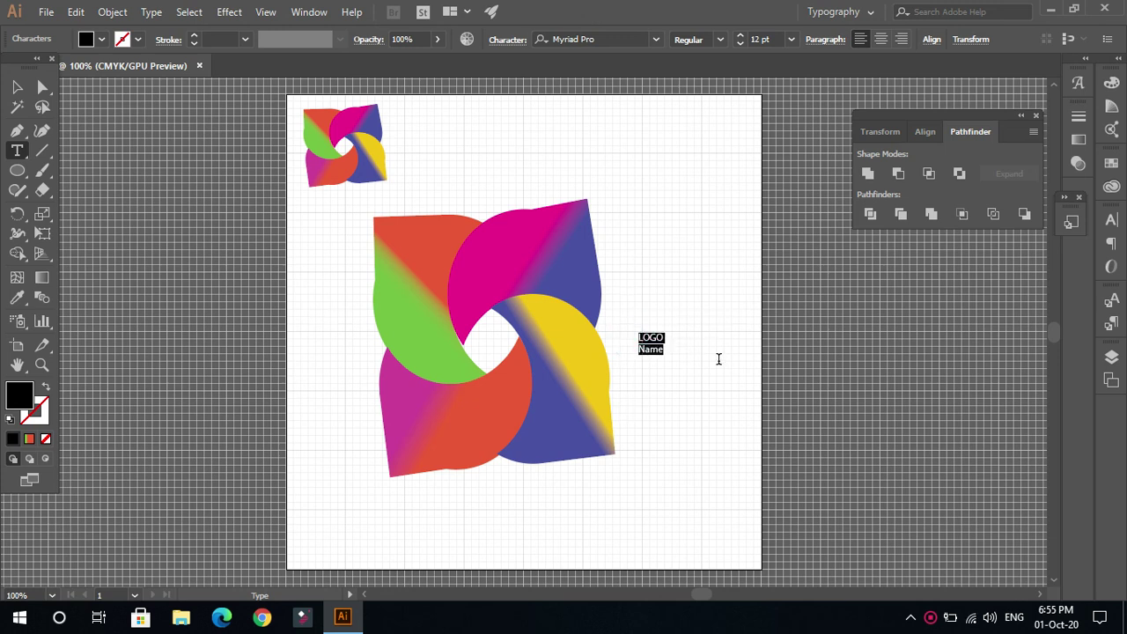
click(657, 40)
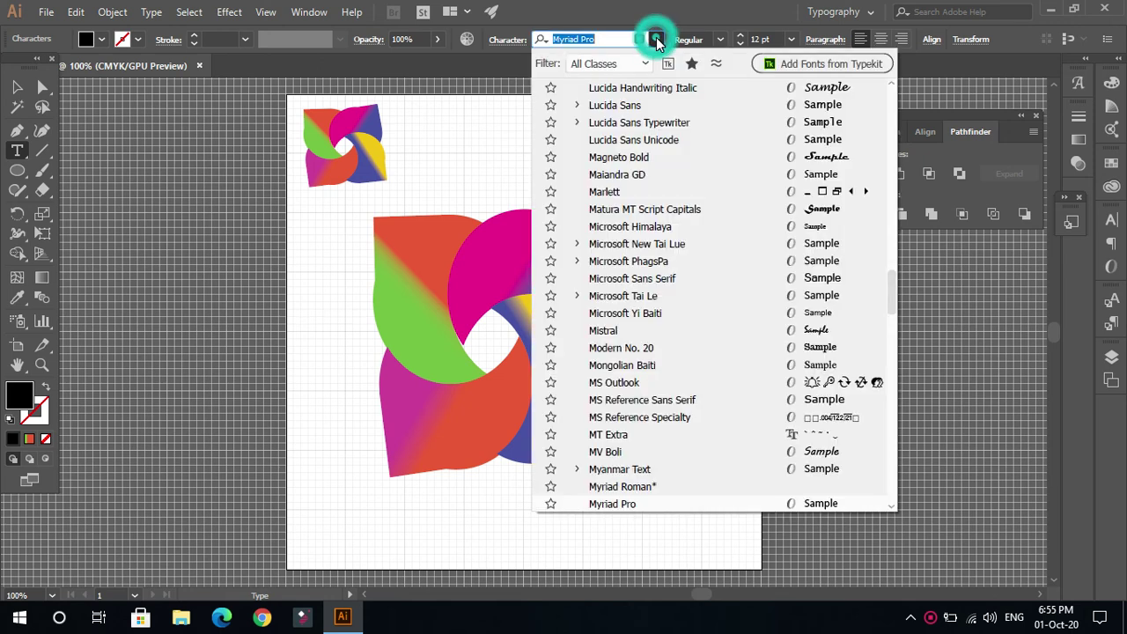
click(627, 176)
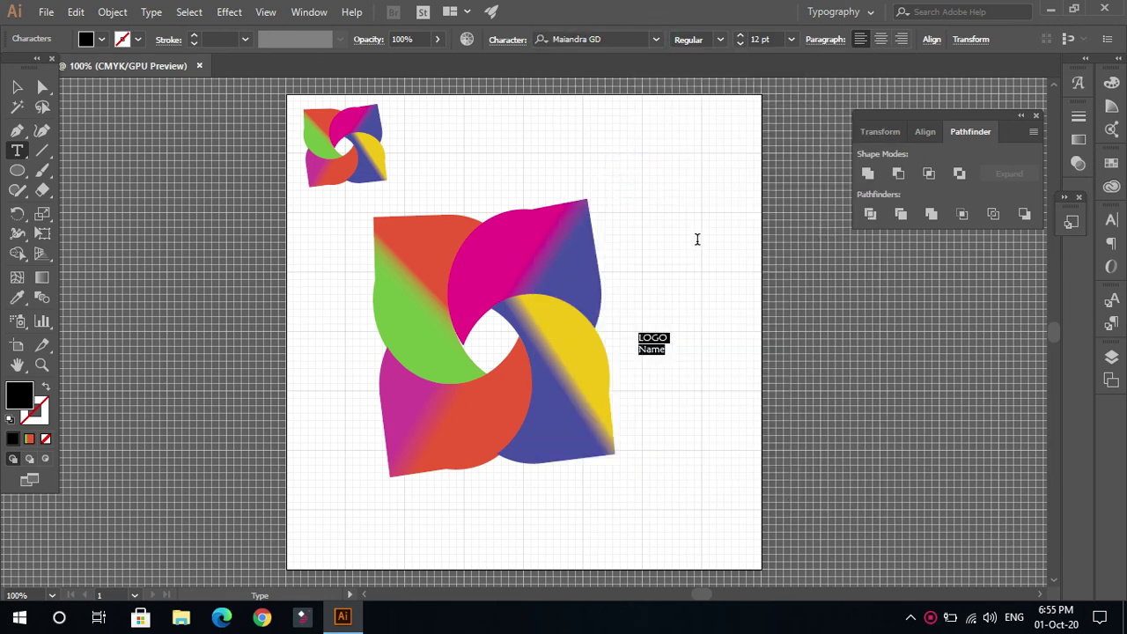
click(655, 40)
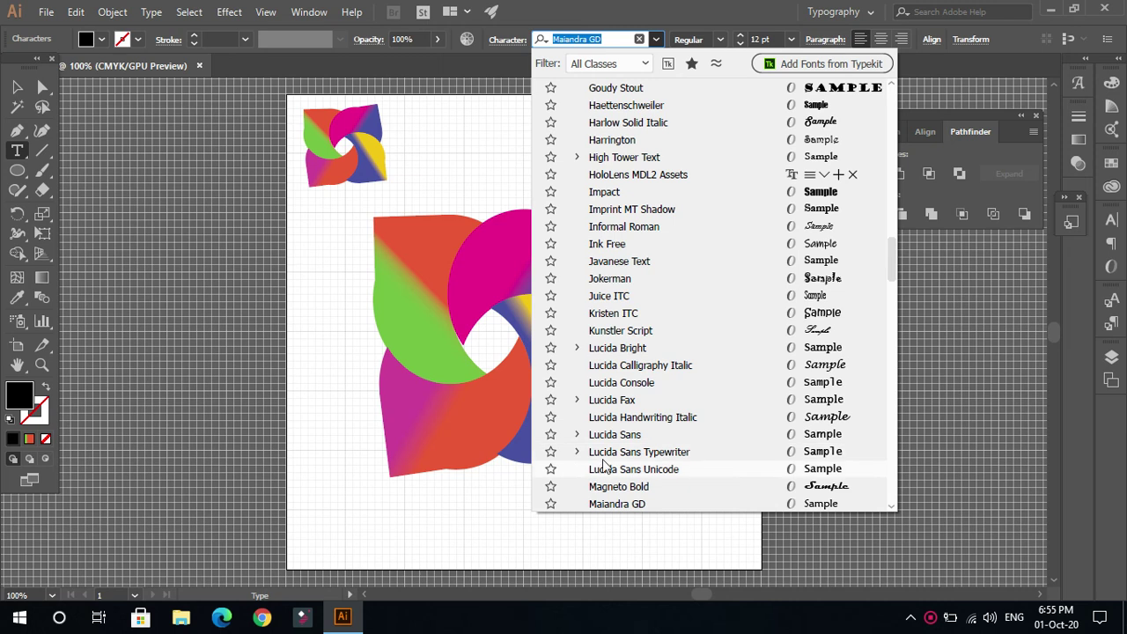
scroll(609, 460, down, 3)
scroll(608, 453, down, 3)
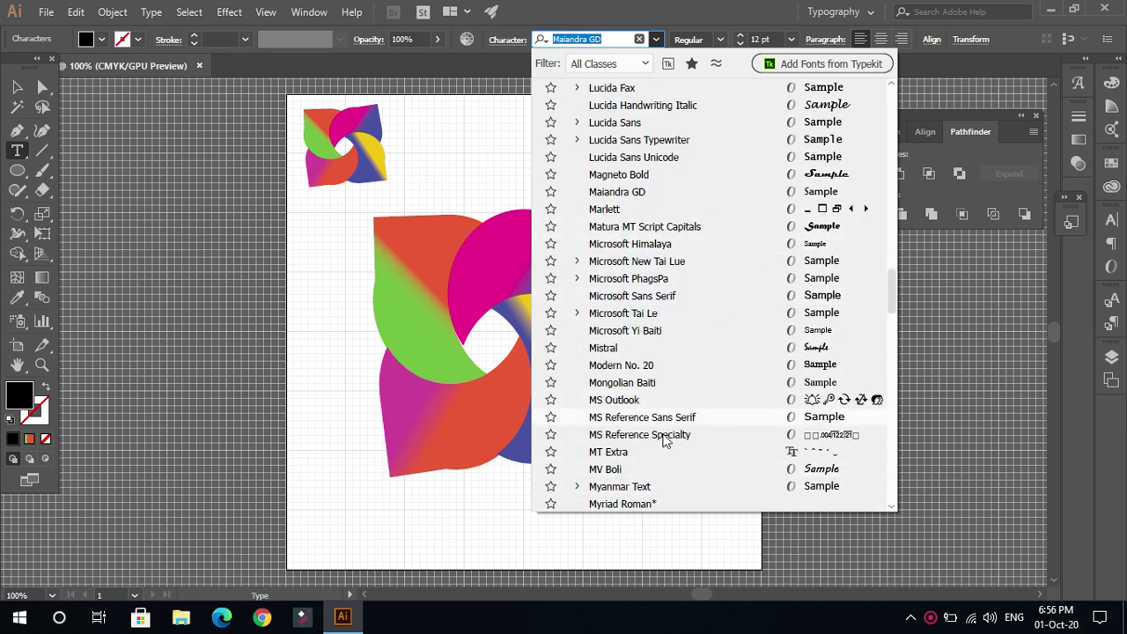
click(614, 451)
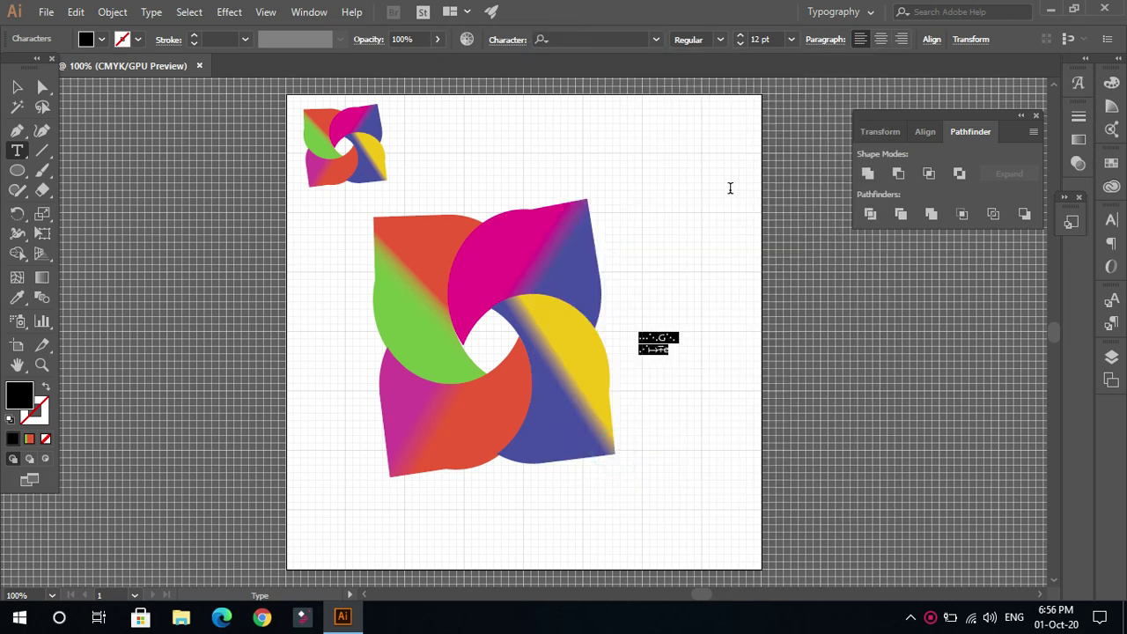
click(656, 41)
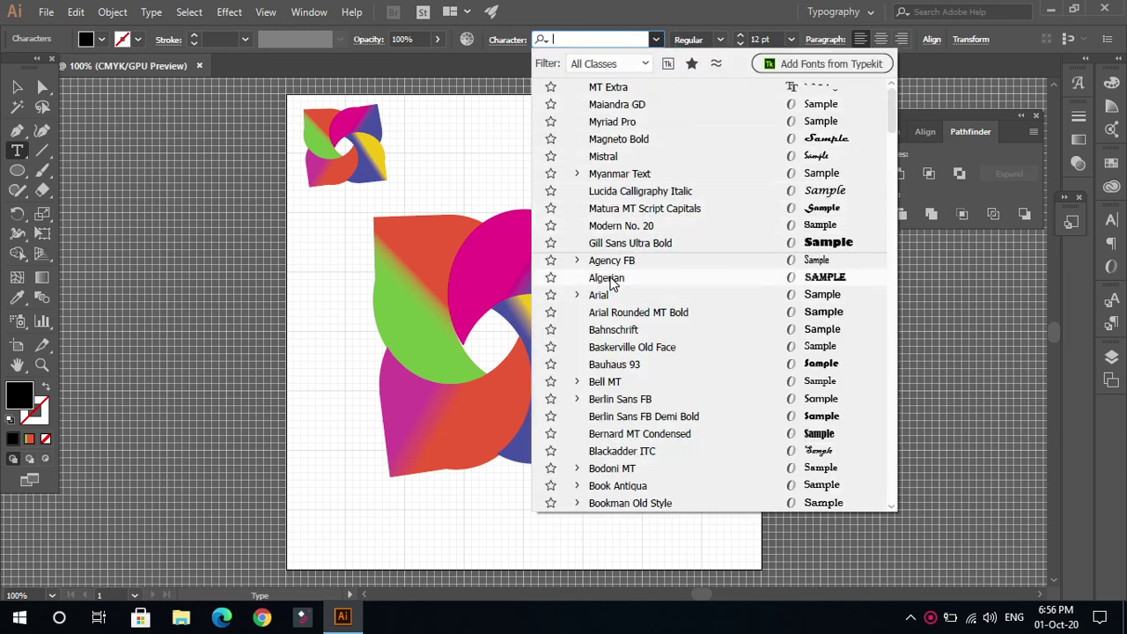
click(609, 277)
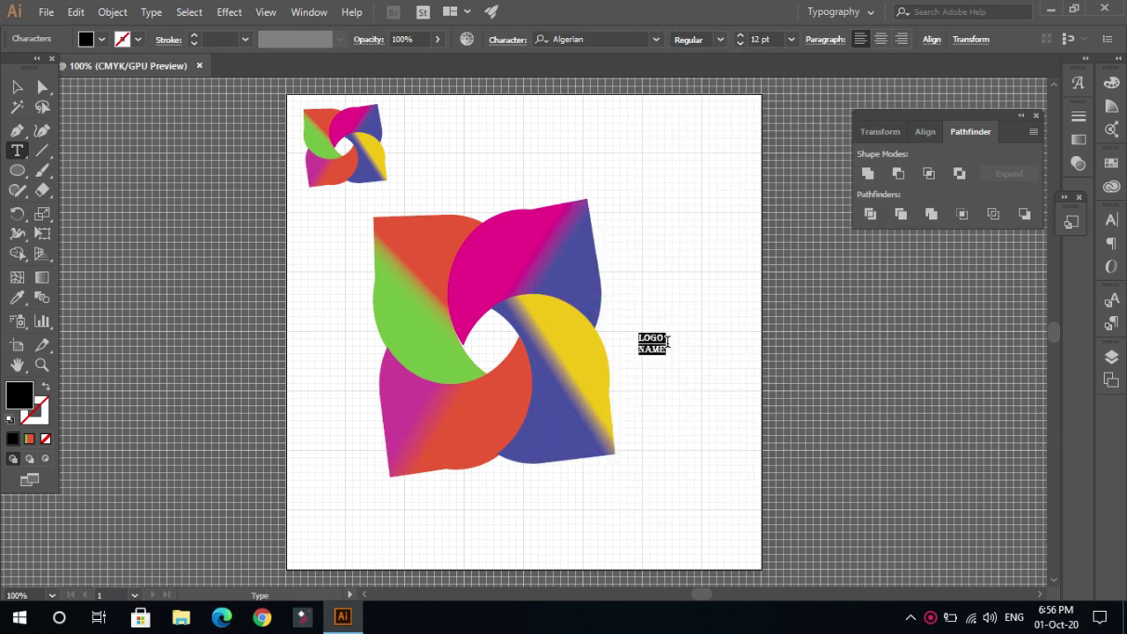
- Set the LOGO Name text size to 36 pt and clear the text highlight
click(792, 38)
click(812, 279)
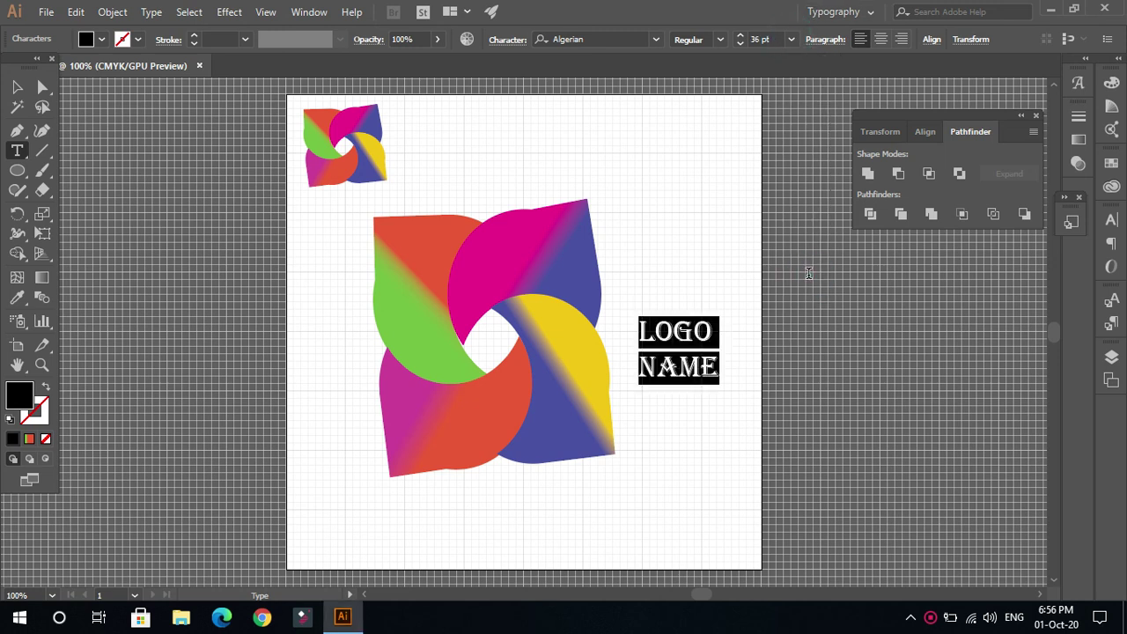
click(694, 234)
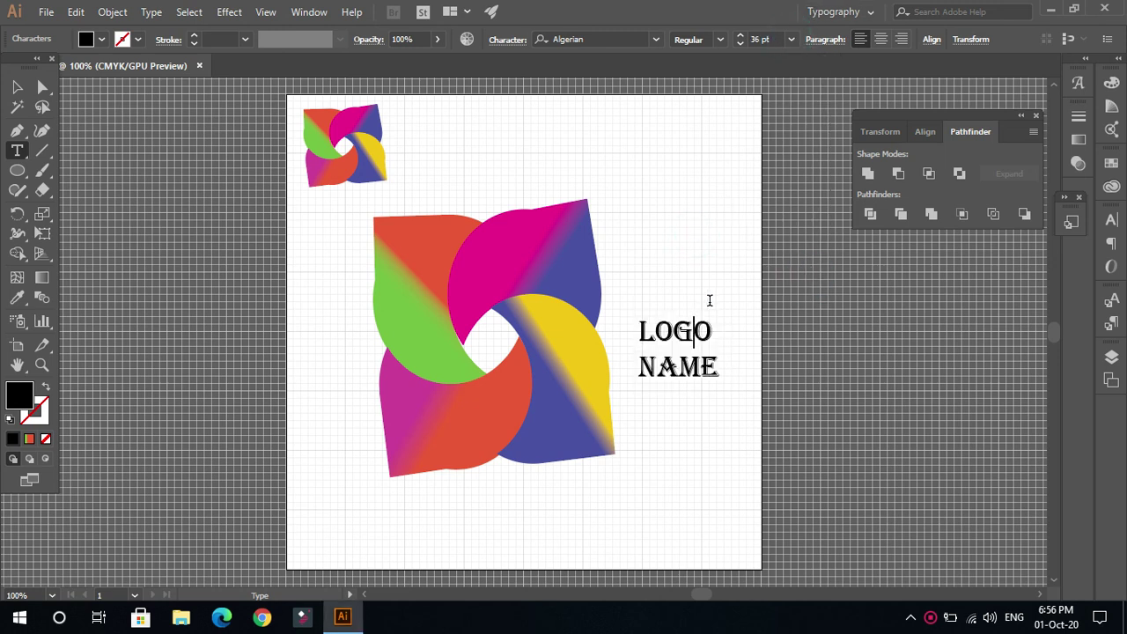
- Try the Myanmar Text, Lucida Console, Gill Sans Ultra Bold and MT Extra fonts on both lines of the logo text
drag(640, 331, 737, 367)
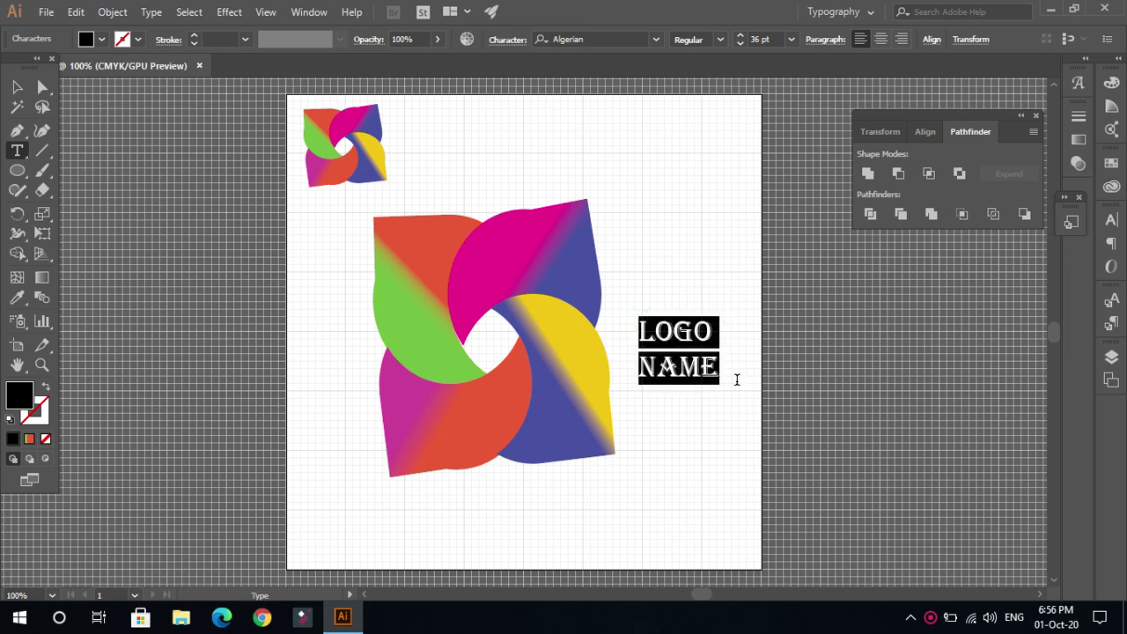
click(656, 39)
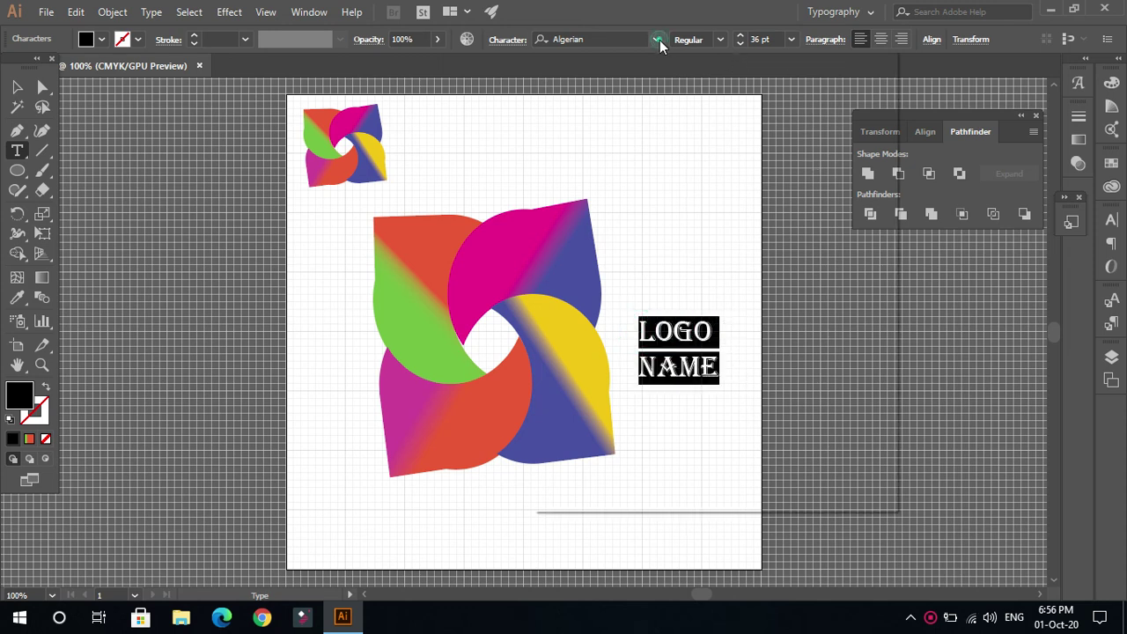
click(638, 176)
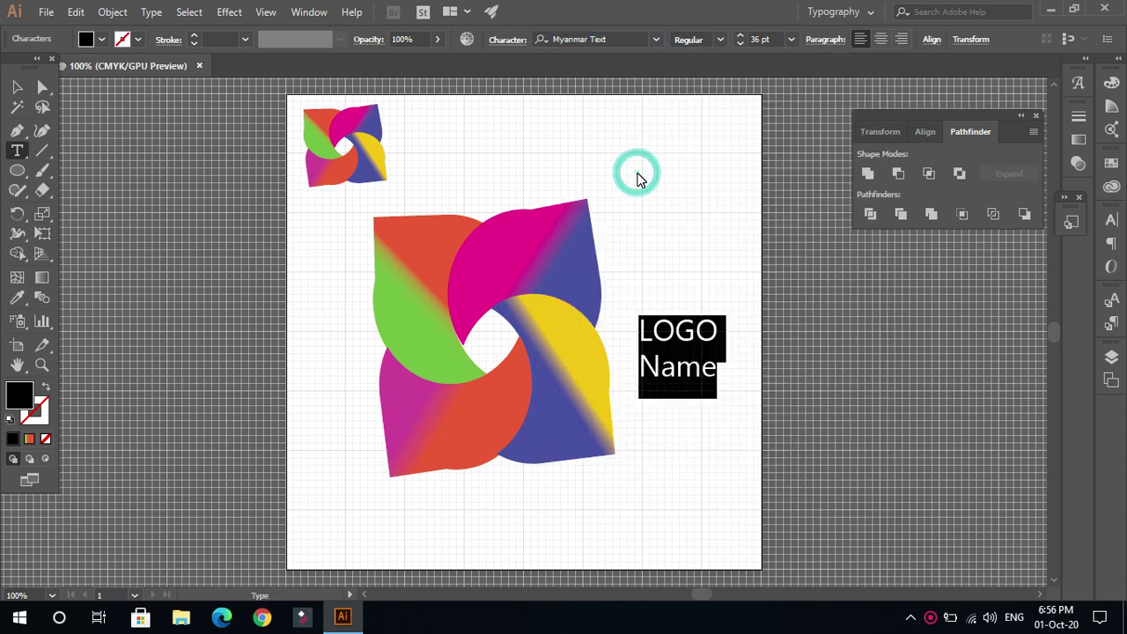
click(656, 39)
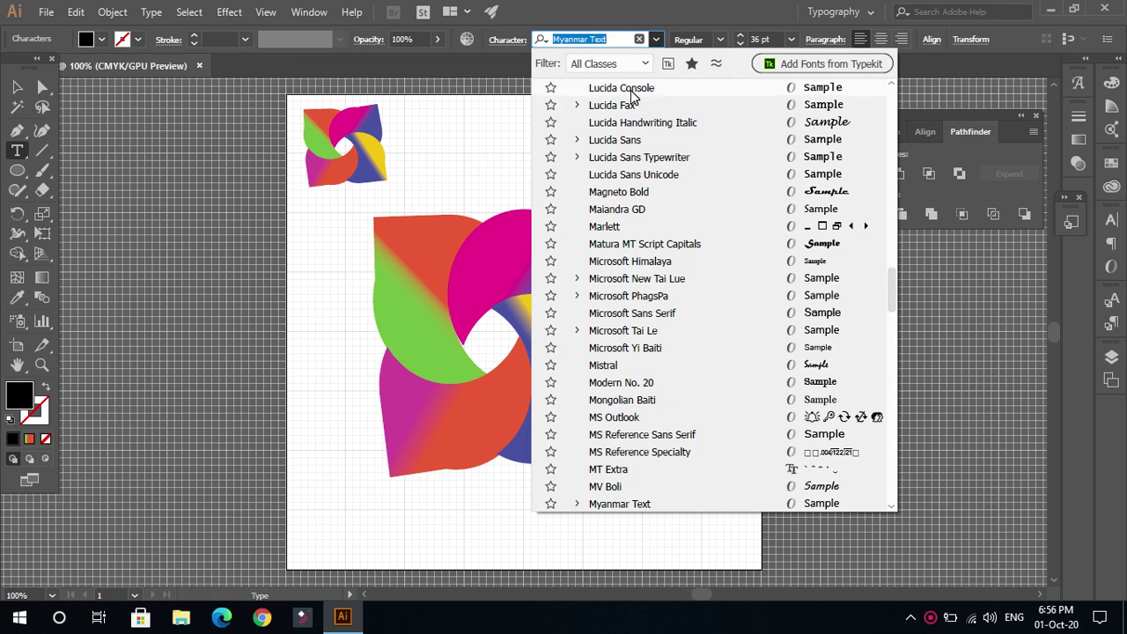
click(629, 90)
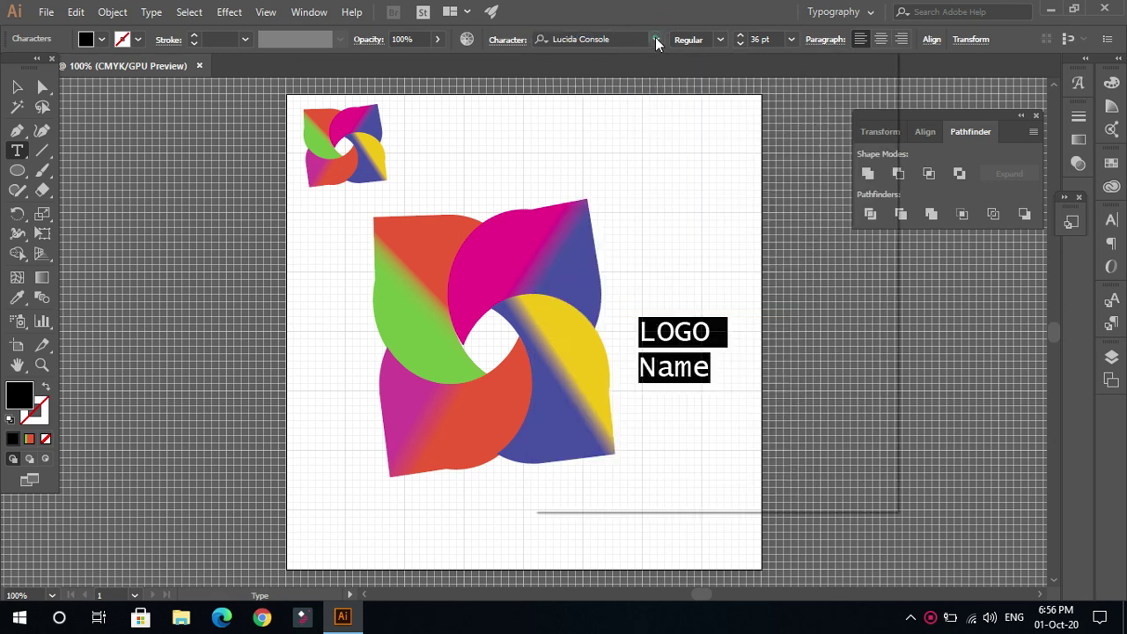
click(657, 38)
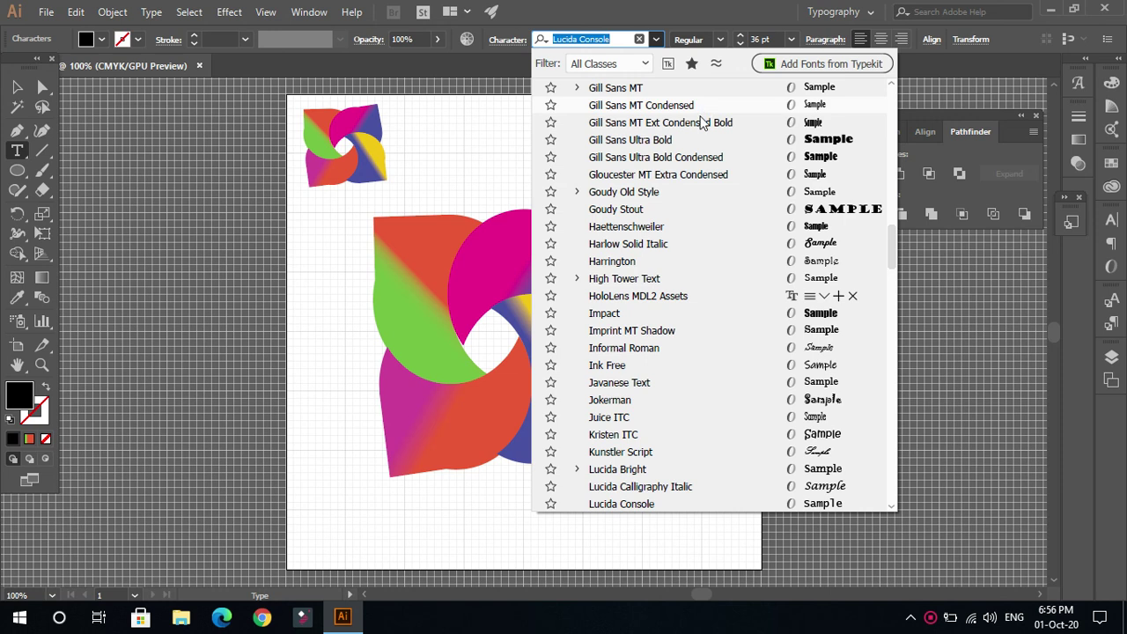
click(648, 145)
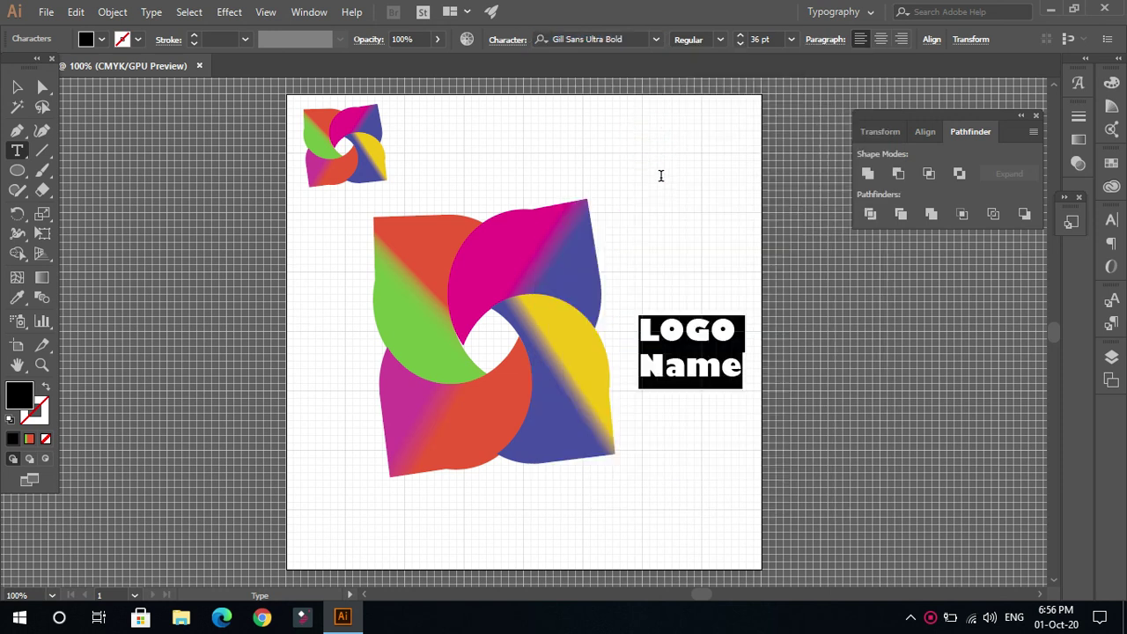
click(655, 40)
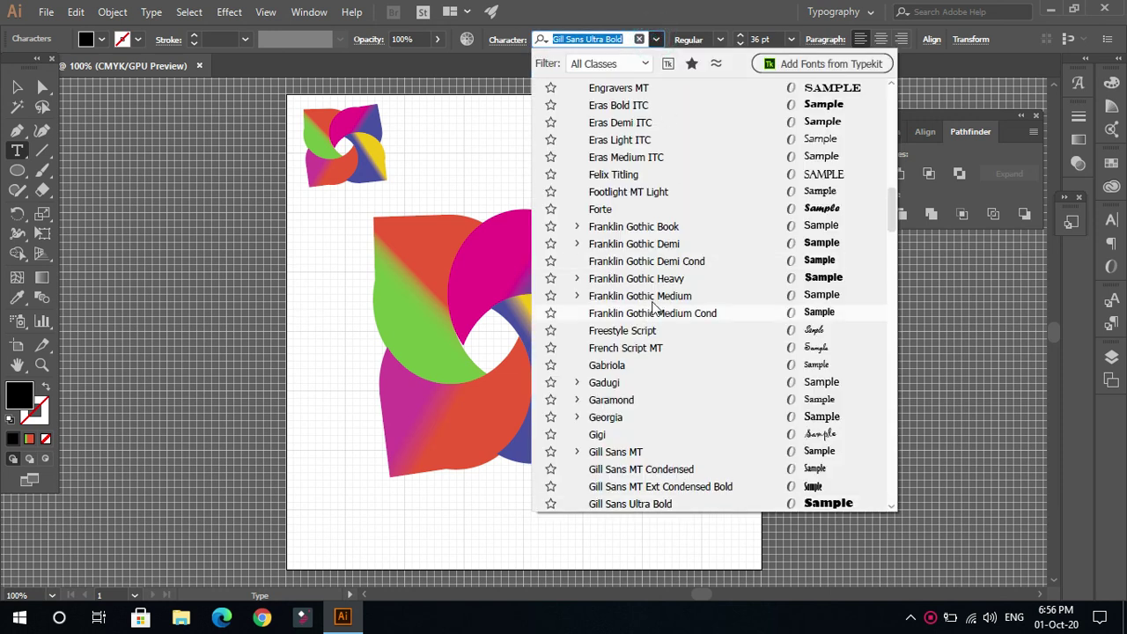
scroll(606, 390, down, 10)
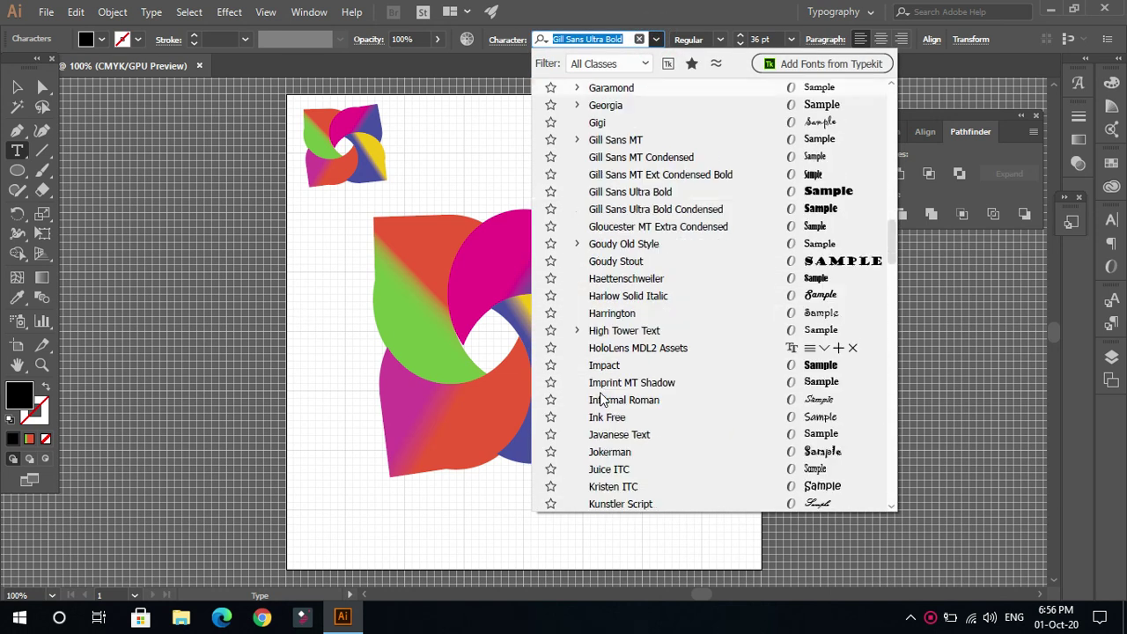
scroll(606, 401, down, 7)
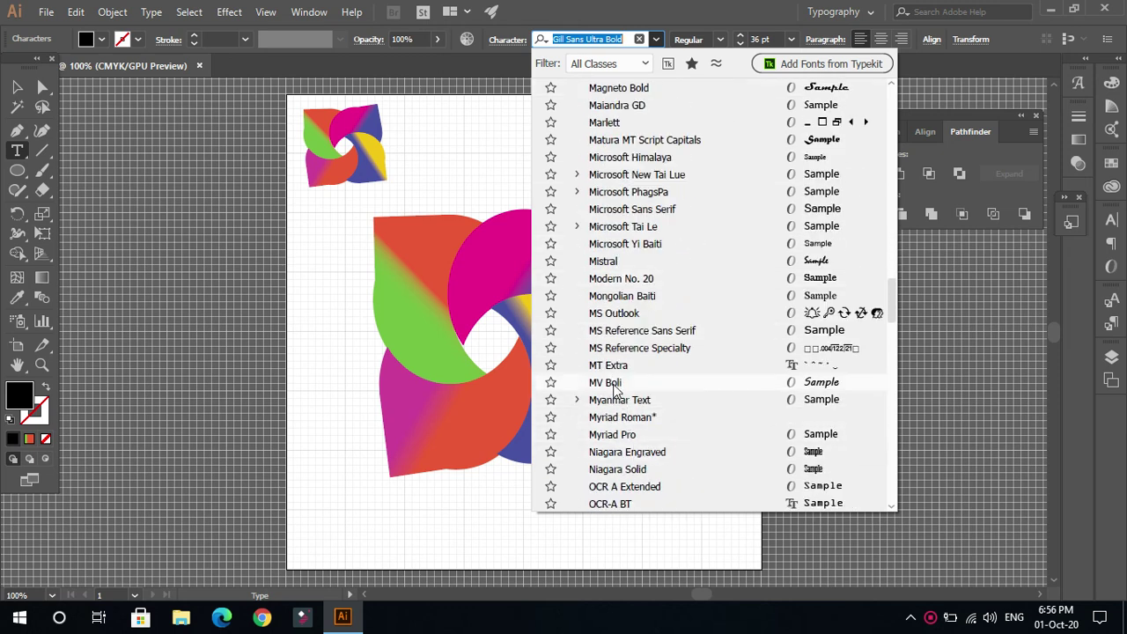
click(613, 366)
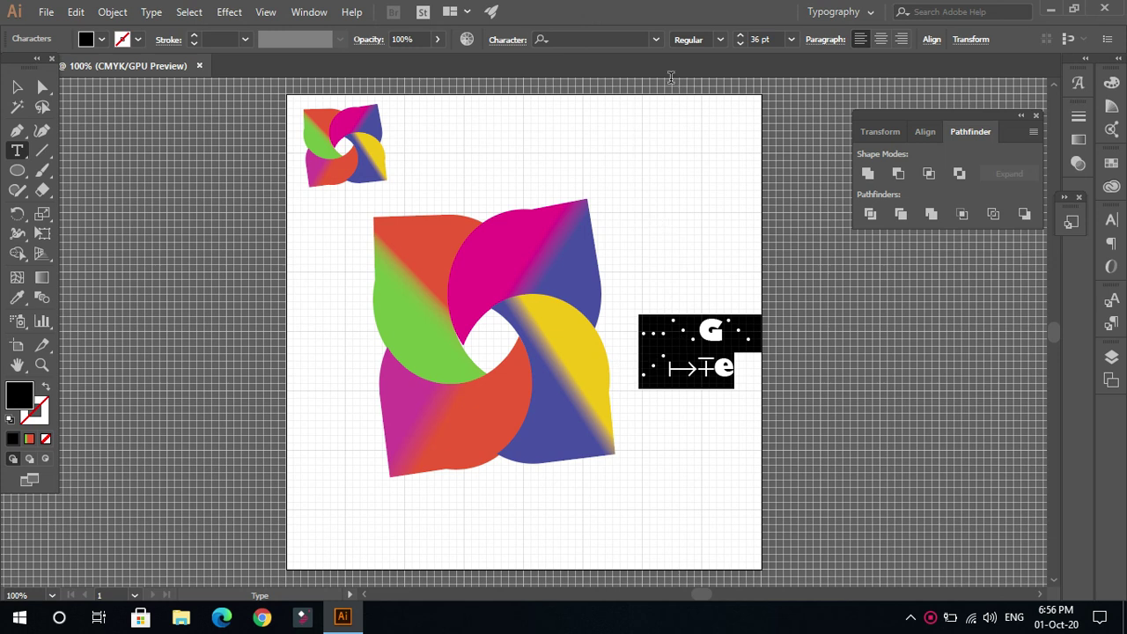
- Set the LOGO Name text in the Blackadder ITC font and clear the text highlight
click(656, 40)
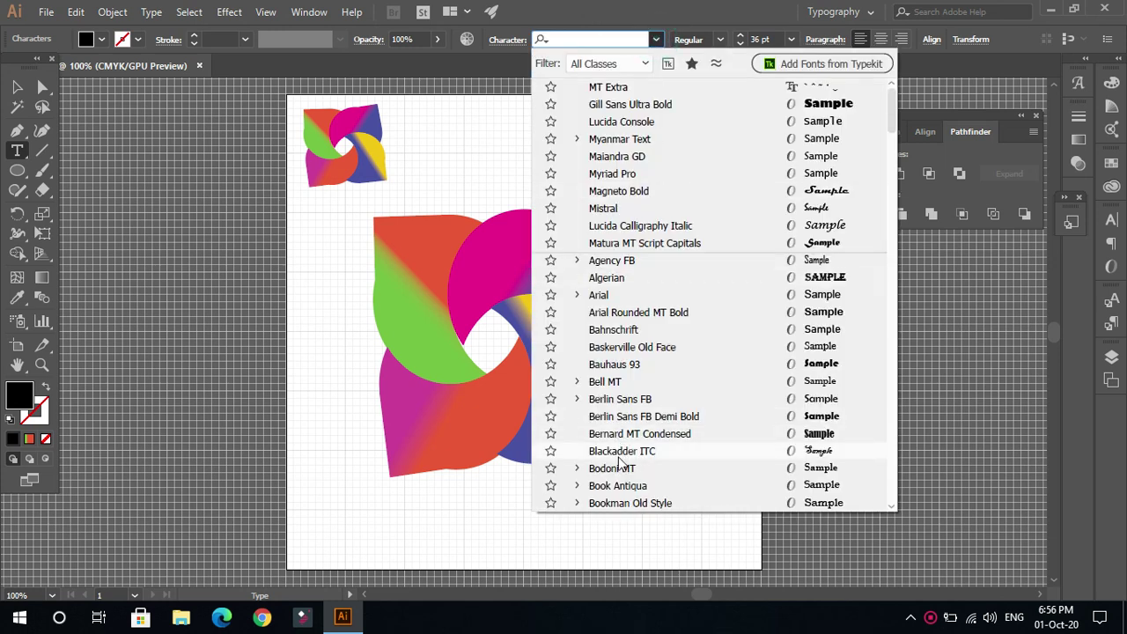
click(615, 450)
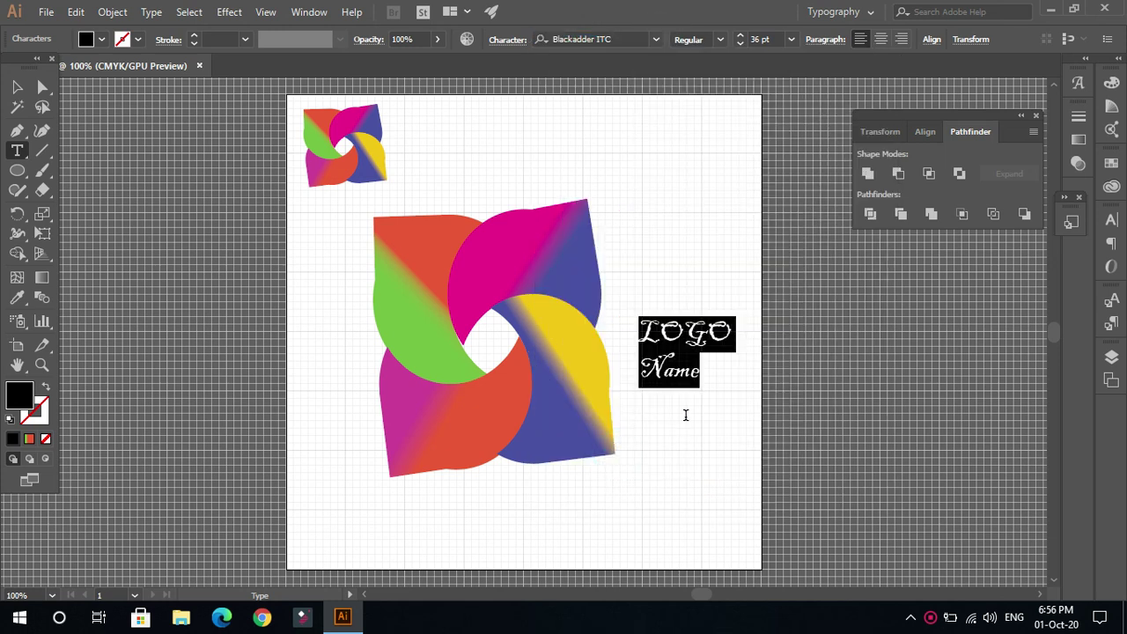
click(685, 415)
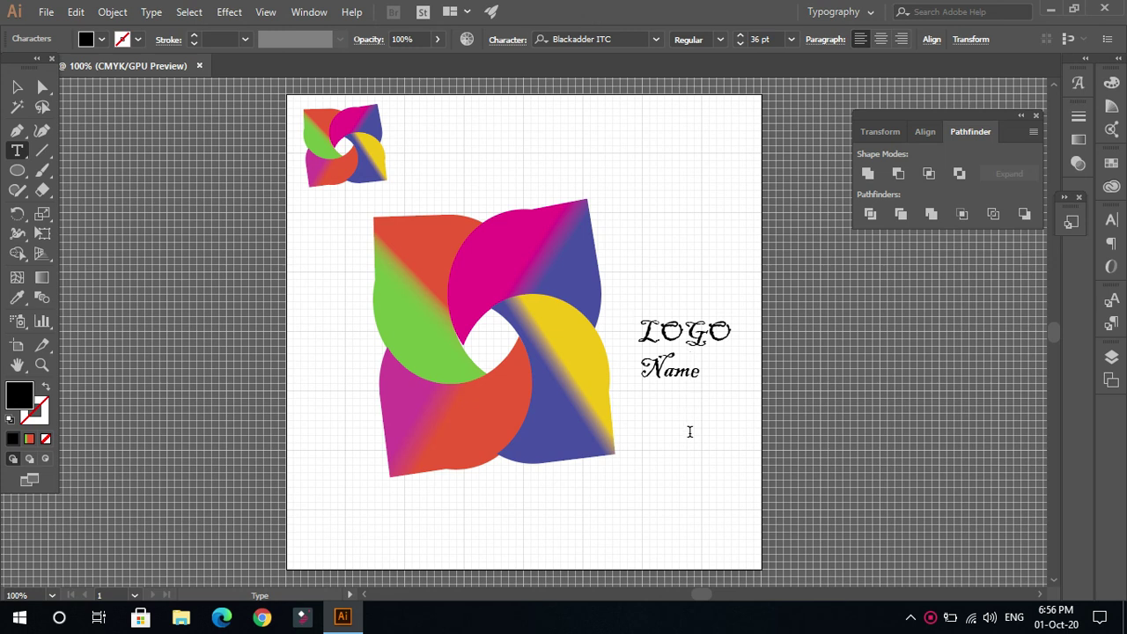